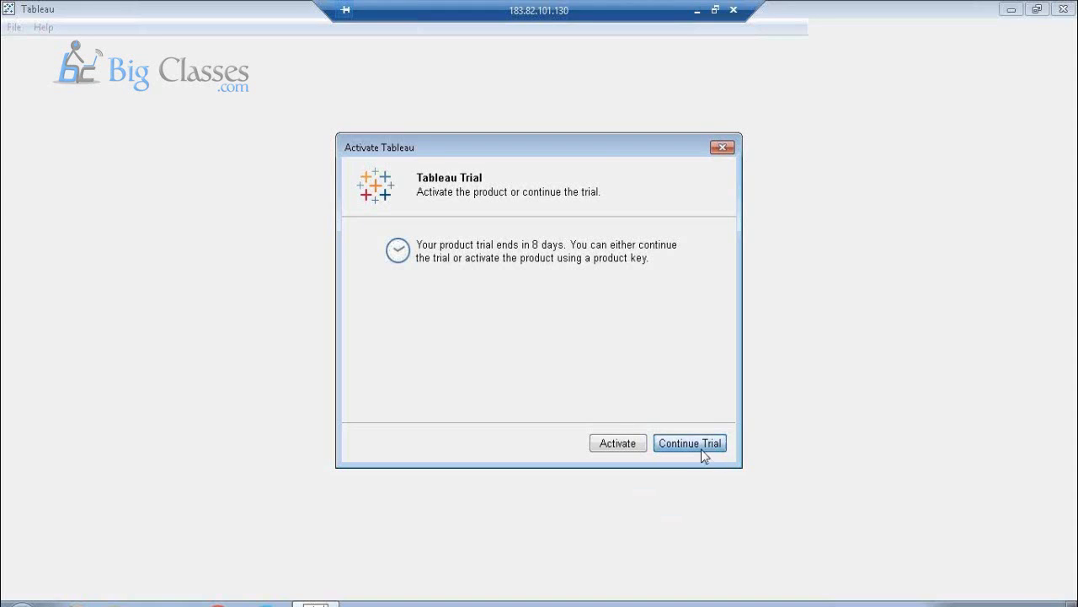
Step: Continue the trial and connect to the Excel workbook Sample - Superstore in the Datasources\9.2\en_US-US folder
left_click(689, 443)
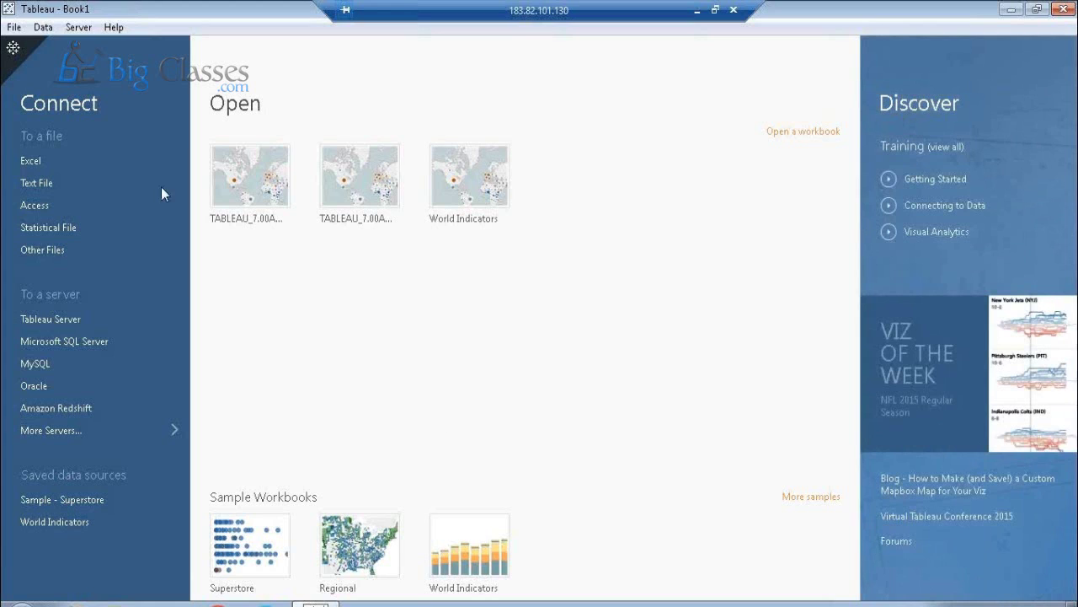
left_click(50, 160)
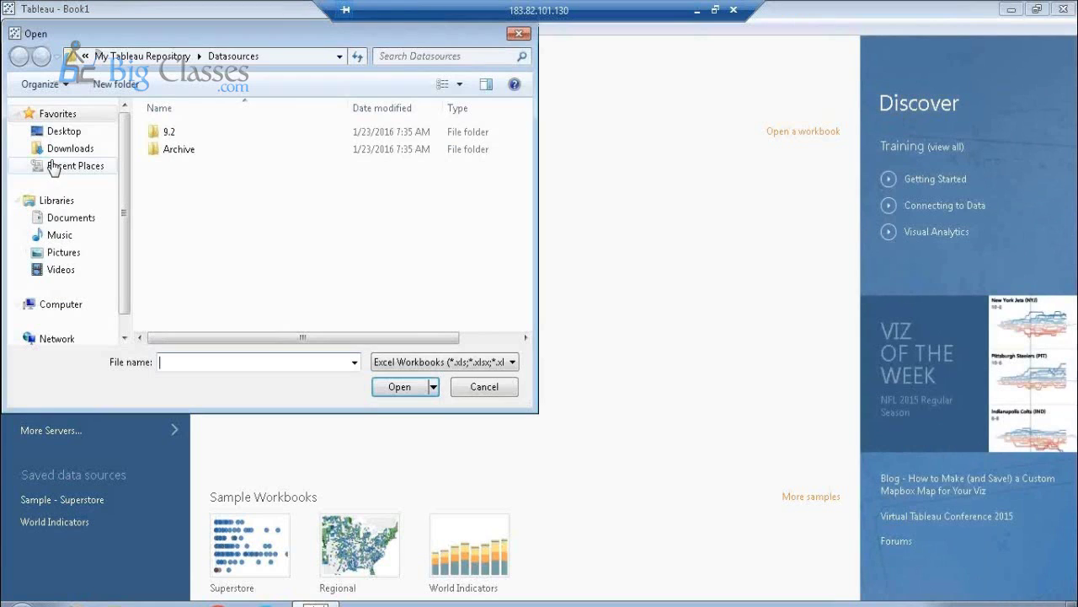
left_click(162, 58)
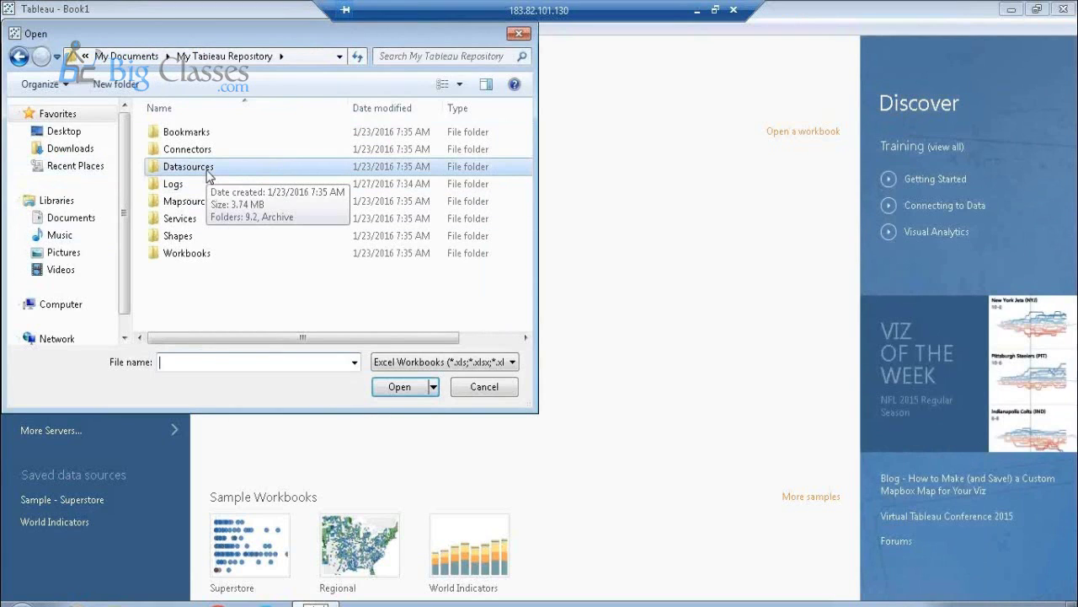
double_click(191, 252)
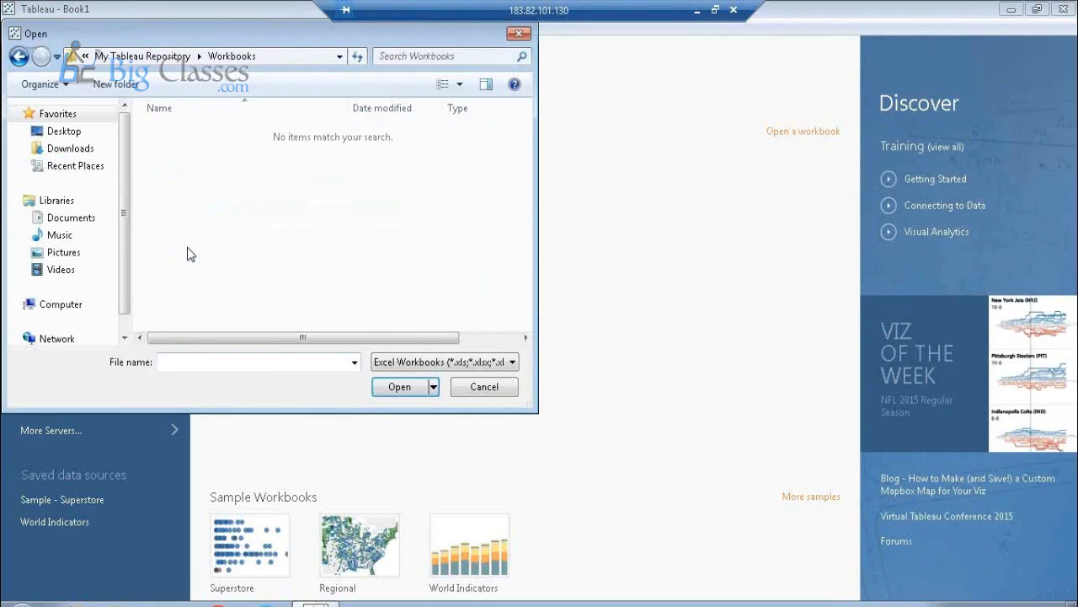
left_click(142, 56)
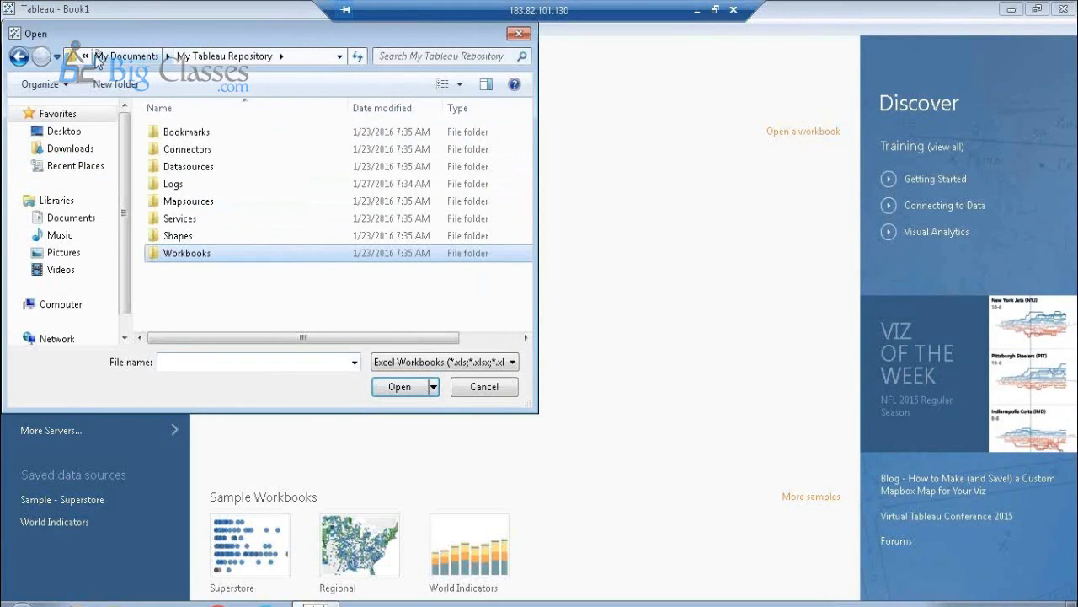
double_click(202, 166)
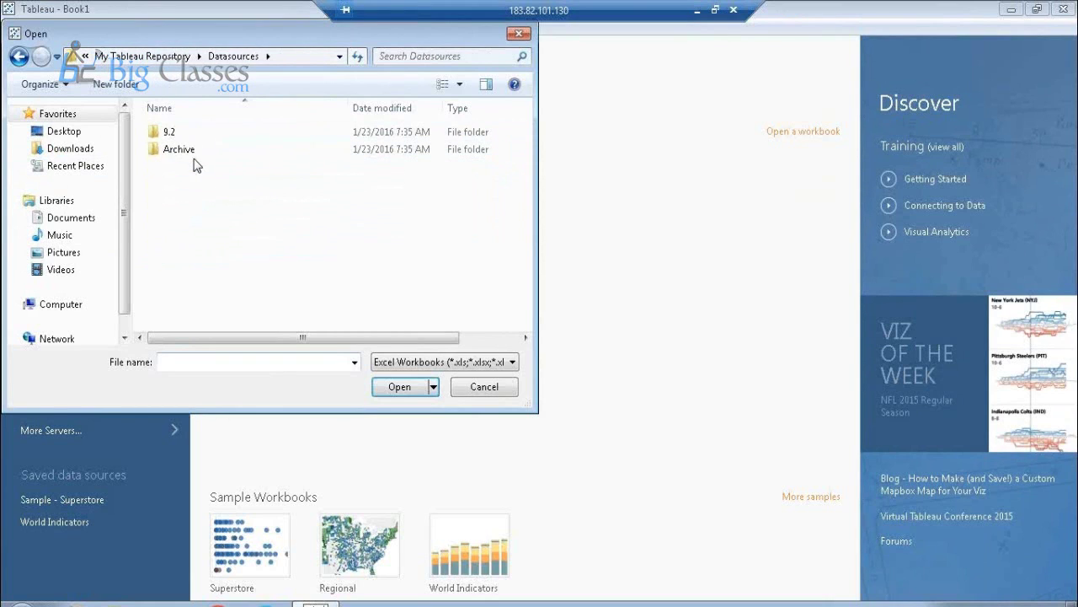
double_click(171, 133)
double_click(173, 132)
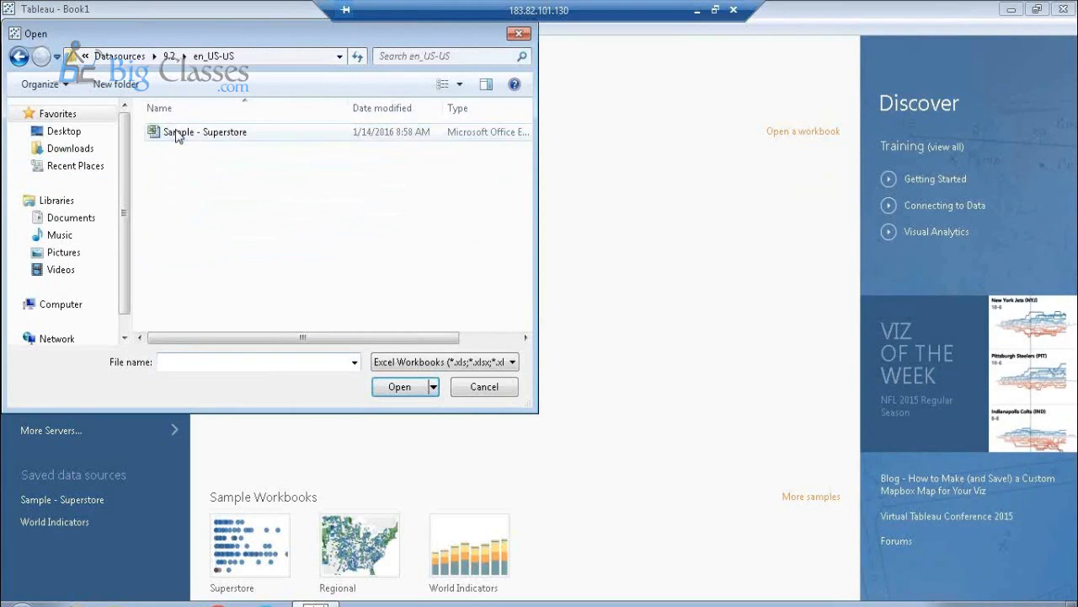
left_click(177, 135)
double_click(177, 135)
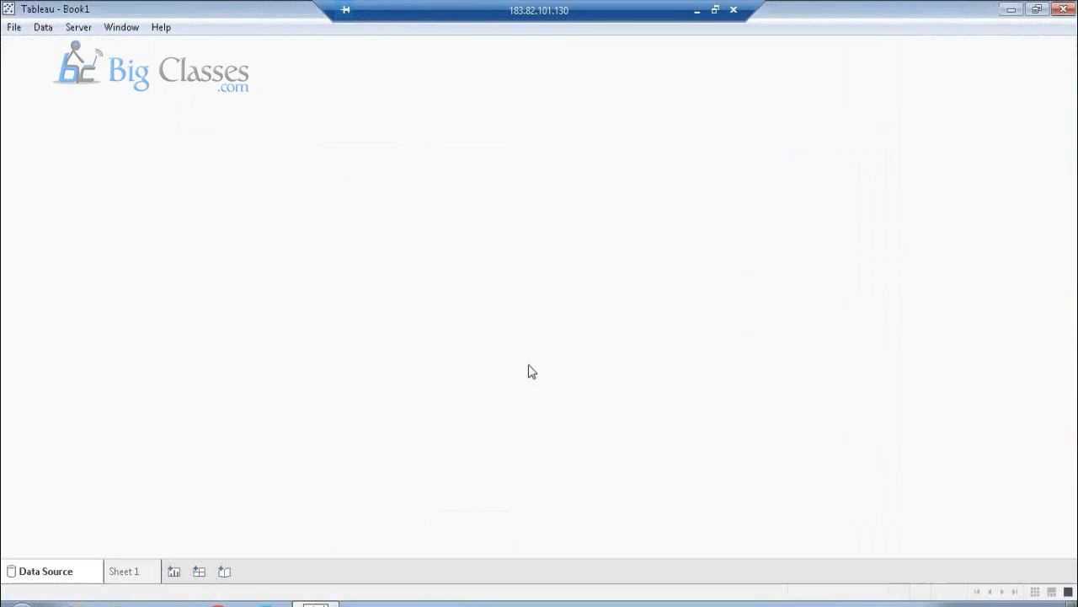
Step: Join the Orders, People and Returns sheets in the data source, and open Sheet 1
left_click_drag(49, 244, 279, 243)
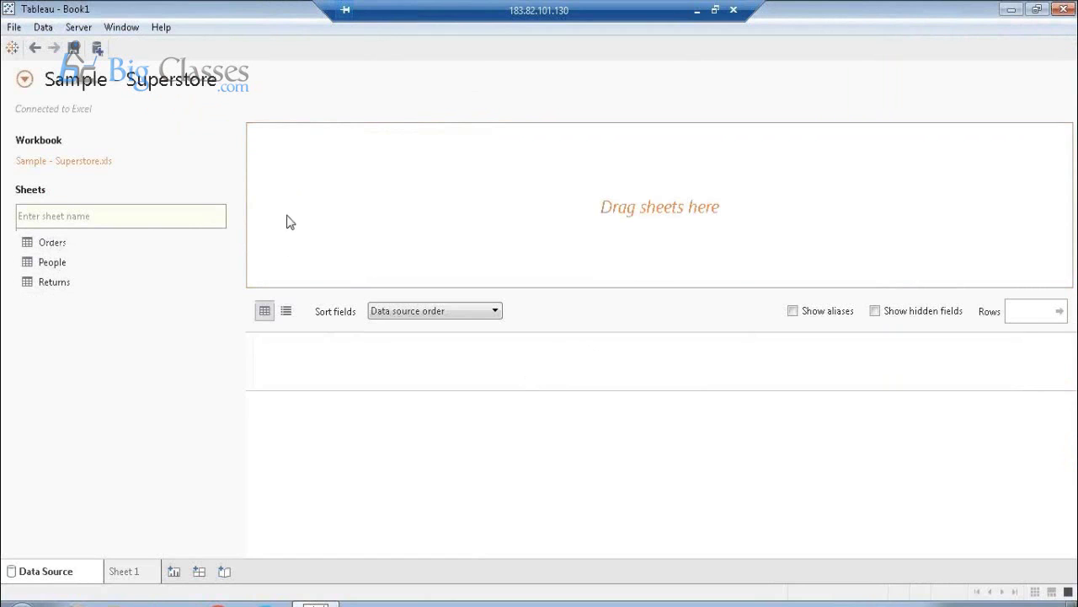
left_click_drag(71, 268, 299, 223)
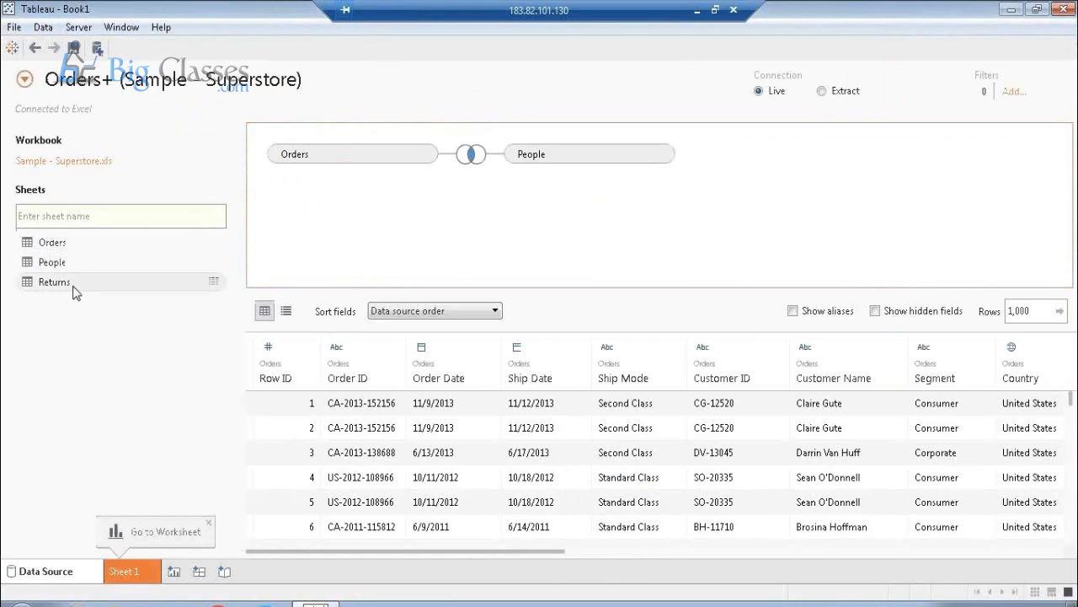
left_click_drag(69, 287, 397, 200)
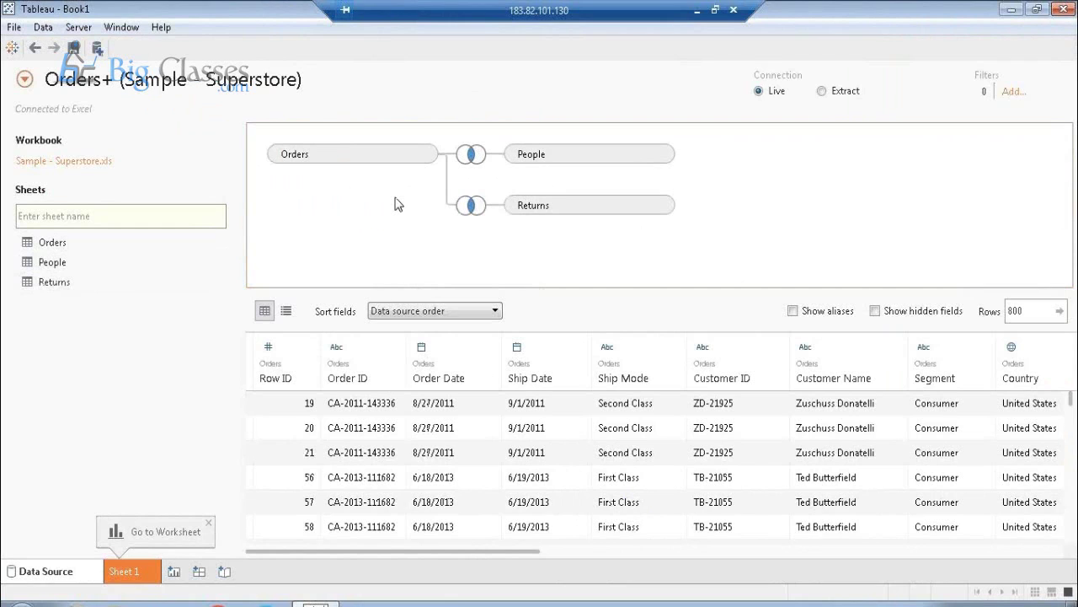
left_click(135, 572)
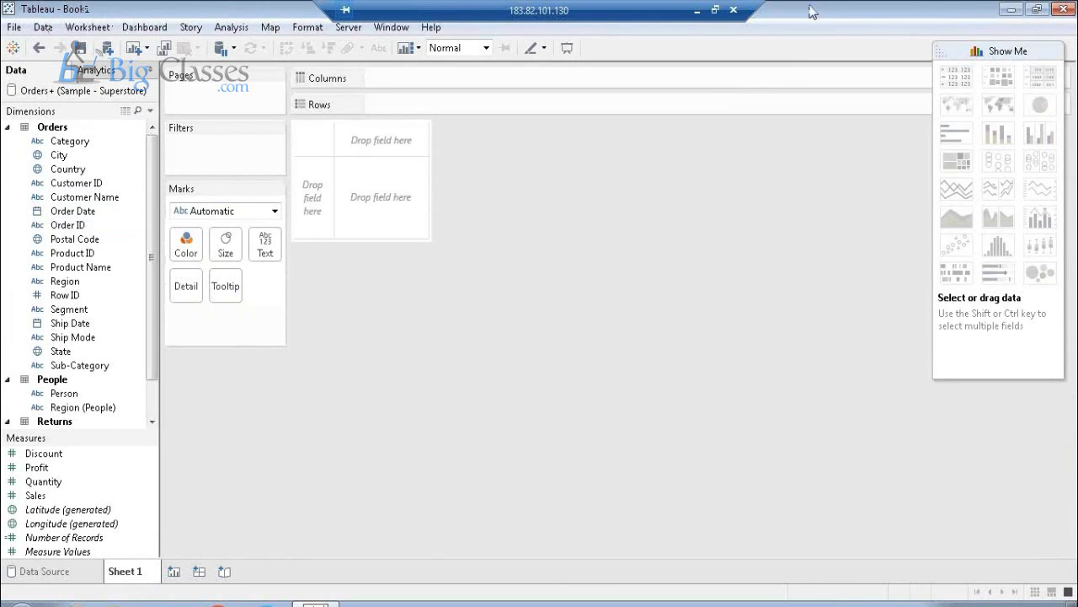
Step: Switch to the presentation to view the Tableau Components slide, and return to the Tableau worksheet
left_click(698, 9)
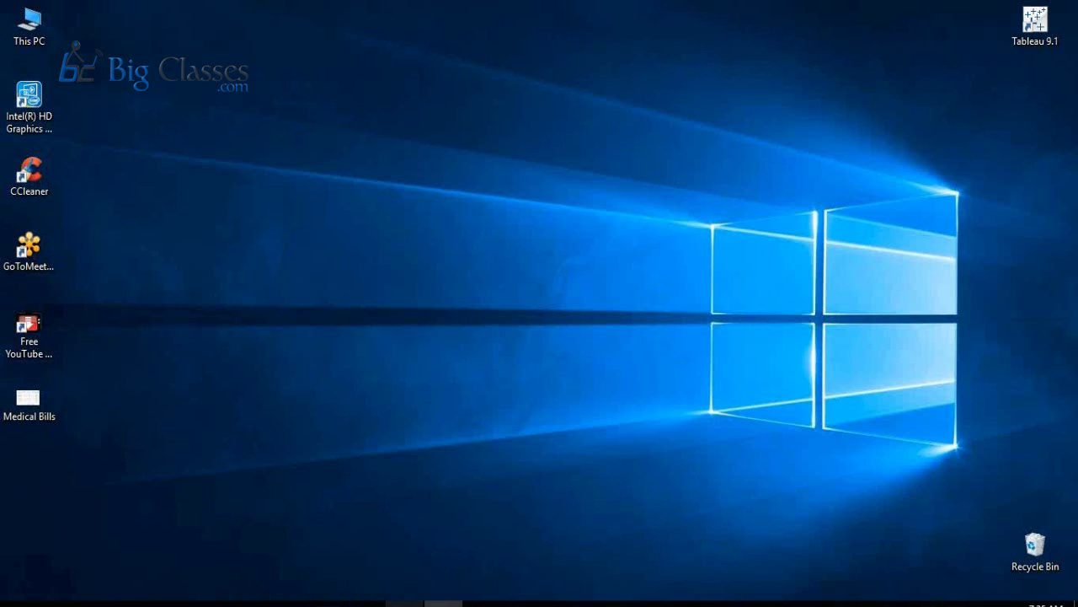
left_click(482, 602)
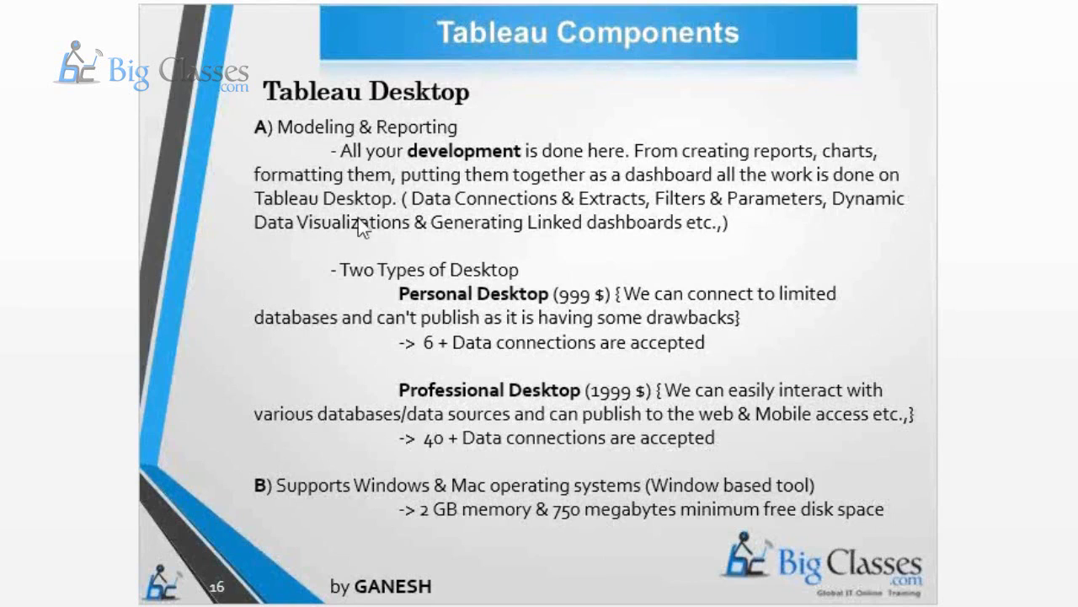
key("alt+Tab")
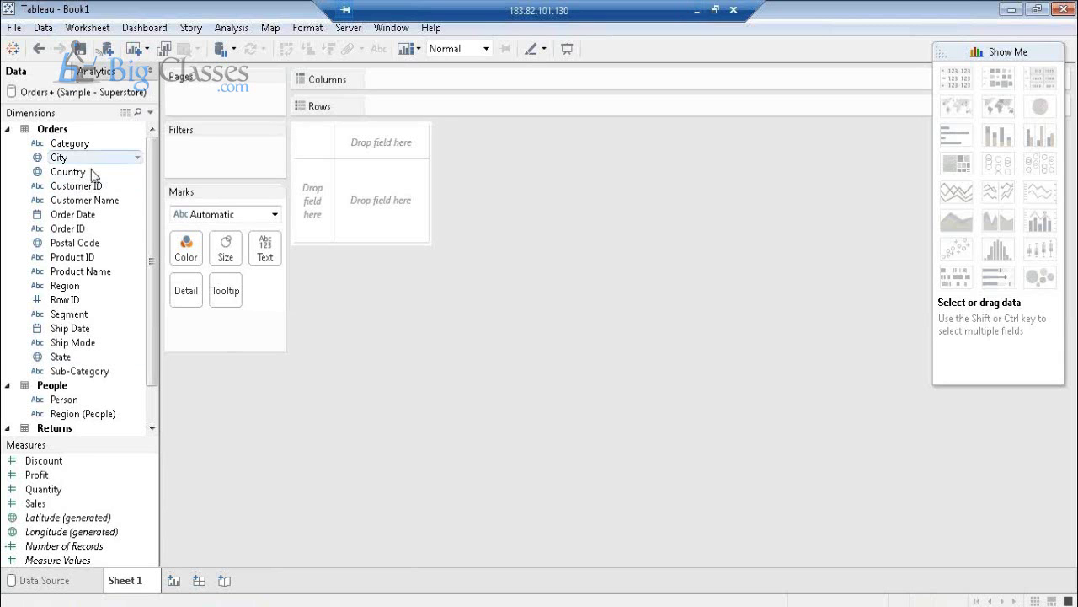
Step: Build a horizontal bar chart with Category and Sub-Category in Rows and the labelled sum of Discount in Columns
left_click_drag(85, 145, 402, 104)
scroll(155, 252, "down", 1)
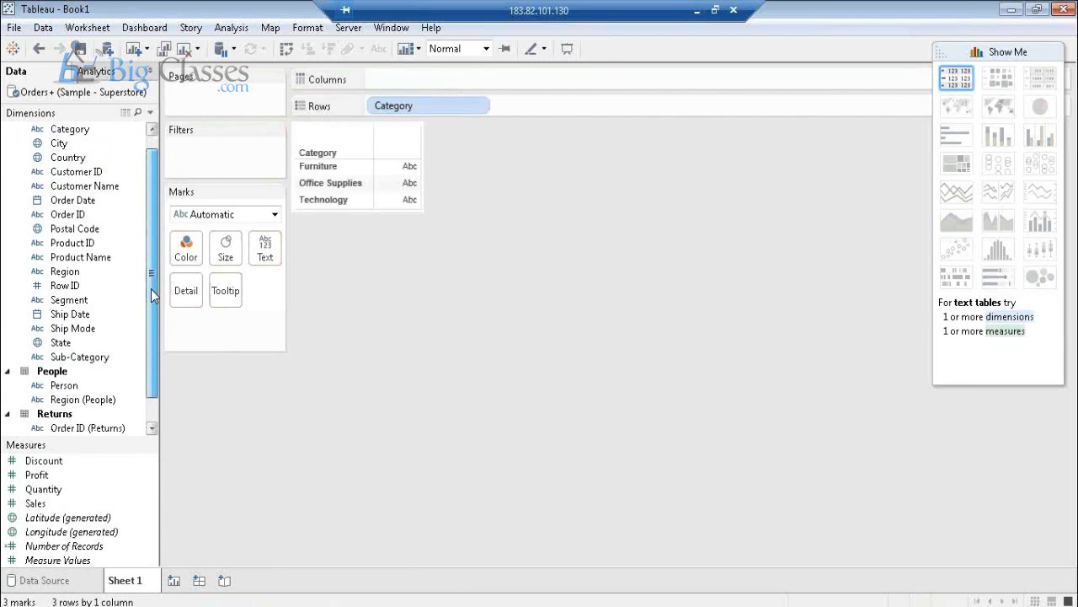
left_click_drag(92, 335, 551, 112)
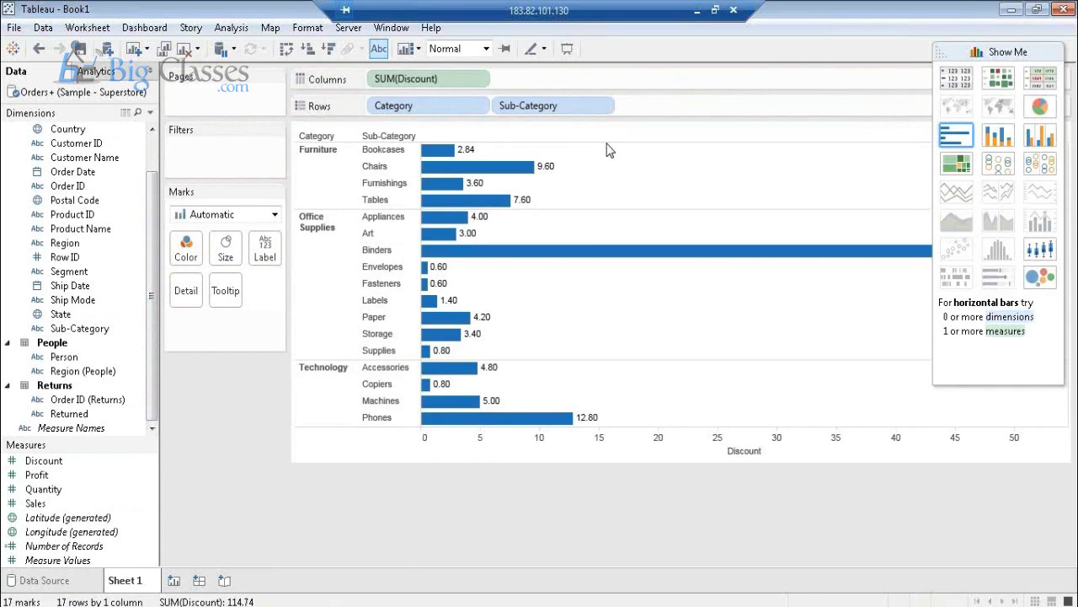
left_click(1003, 53)
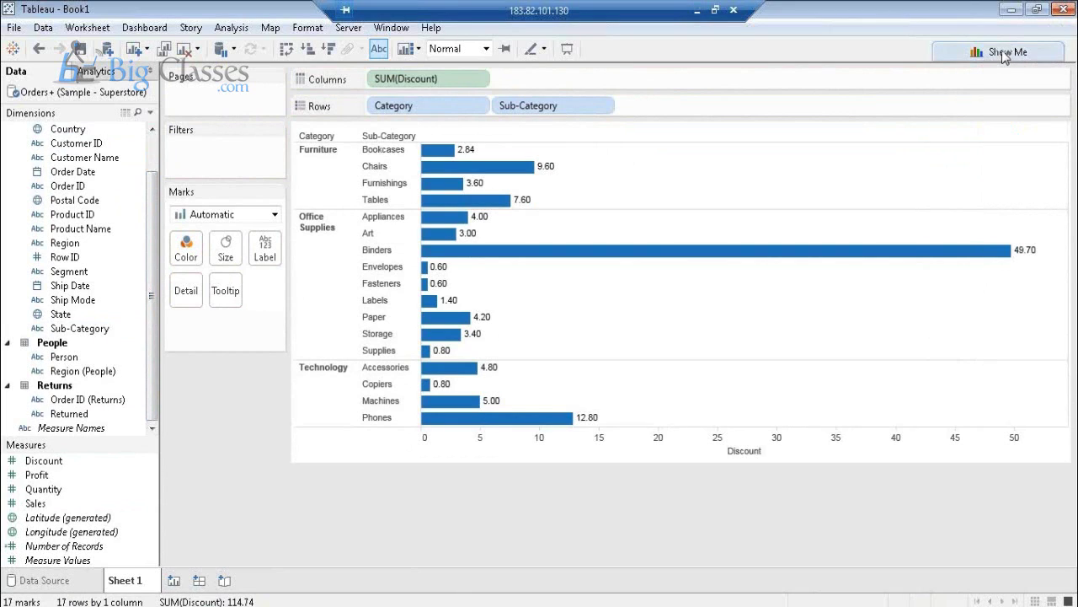
left_click(1004, 52)
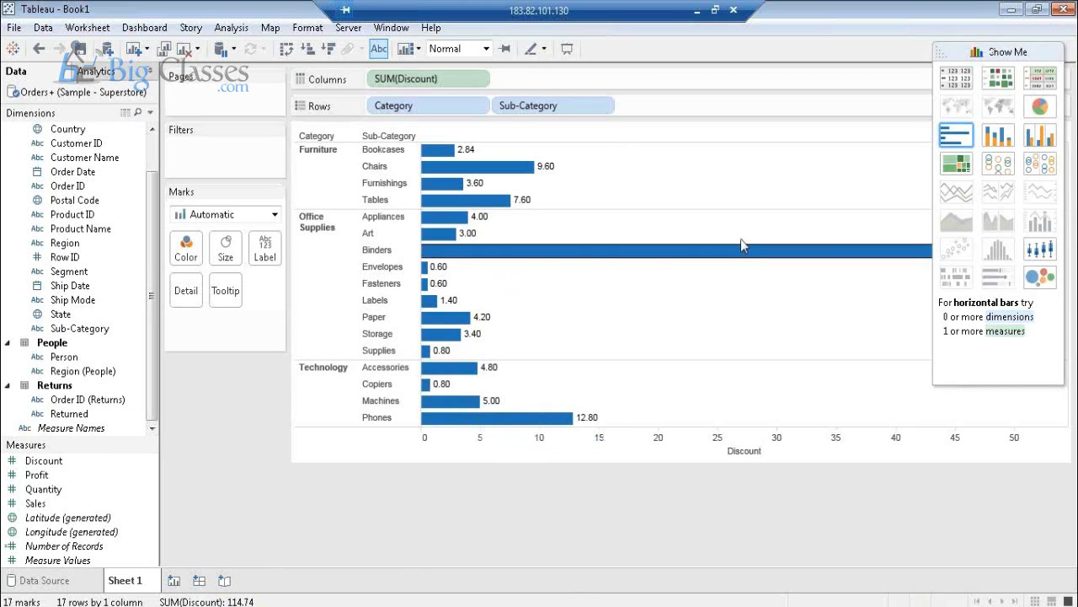
Step: Add Profit to Columns and show discount and profit per sub-category as side-by-side bars with mark labels
mouse_move(423, 400)
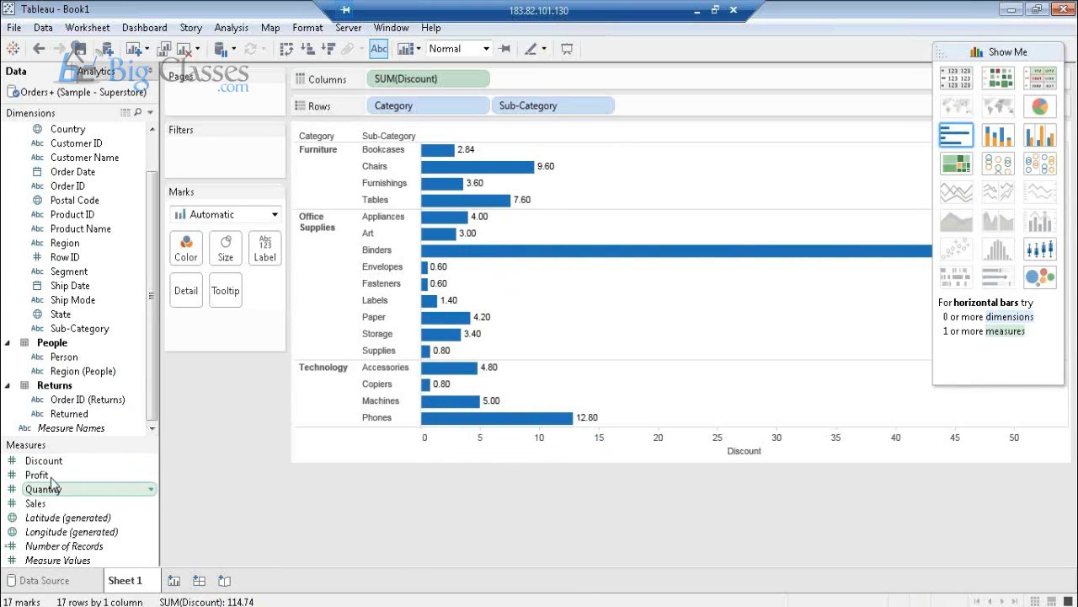
left_click_drag(38, 475, 528, 82)
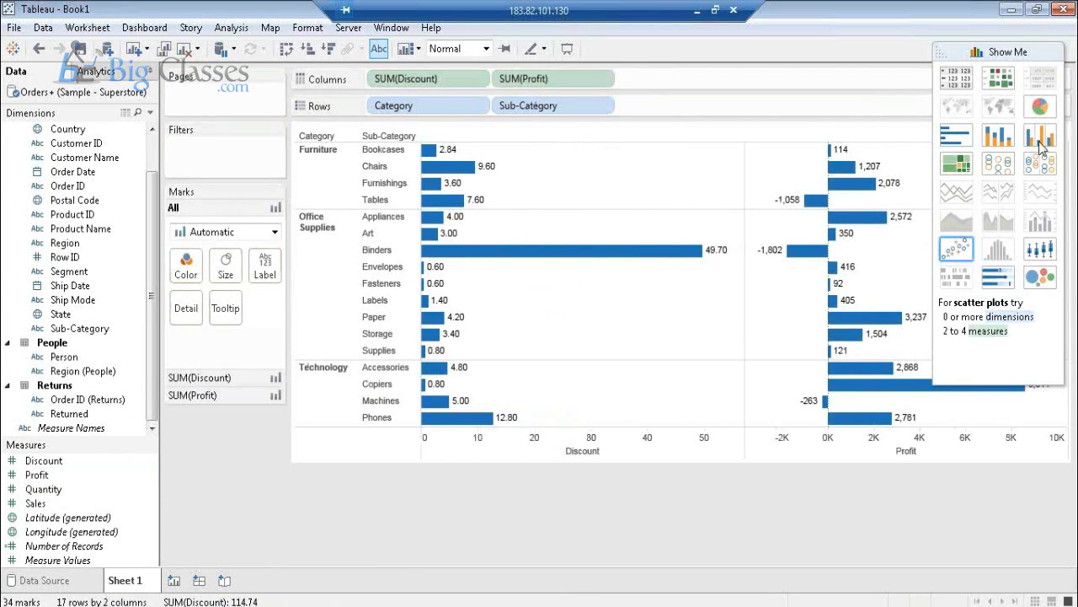
left_click(994, 137)
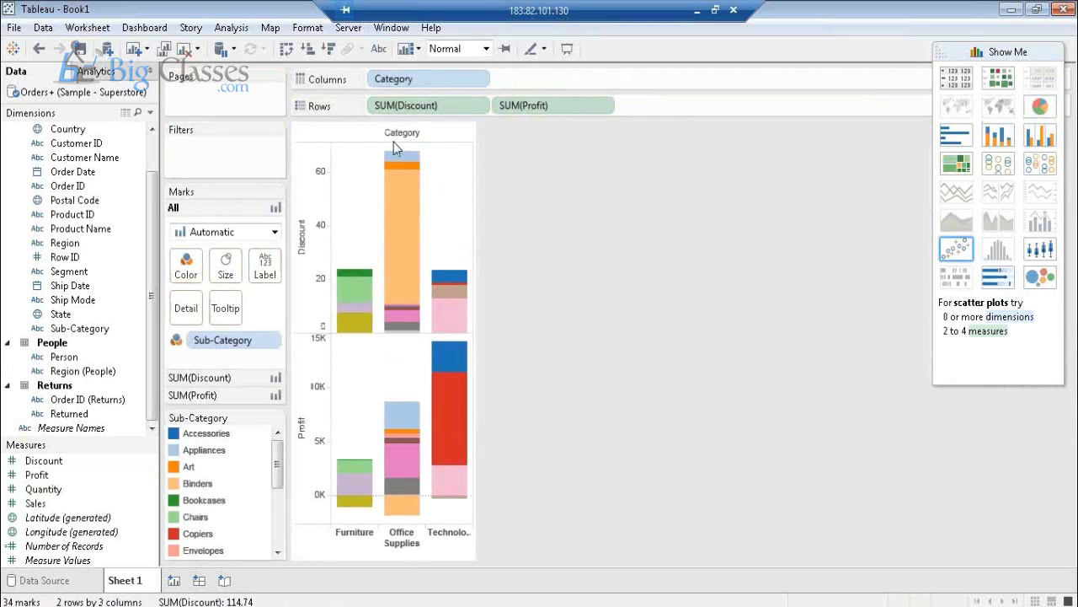
left_click(380, 52)
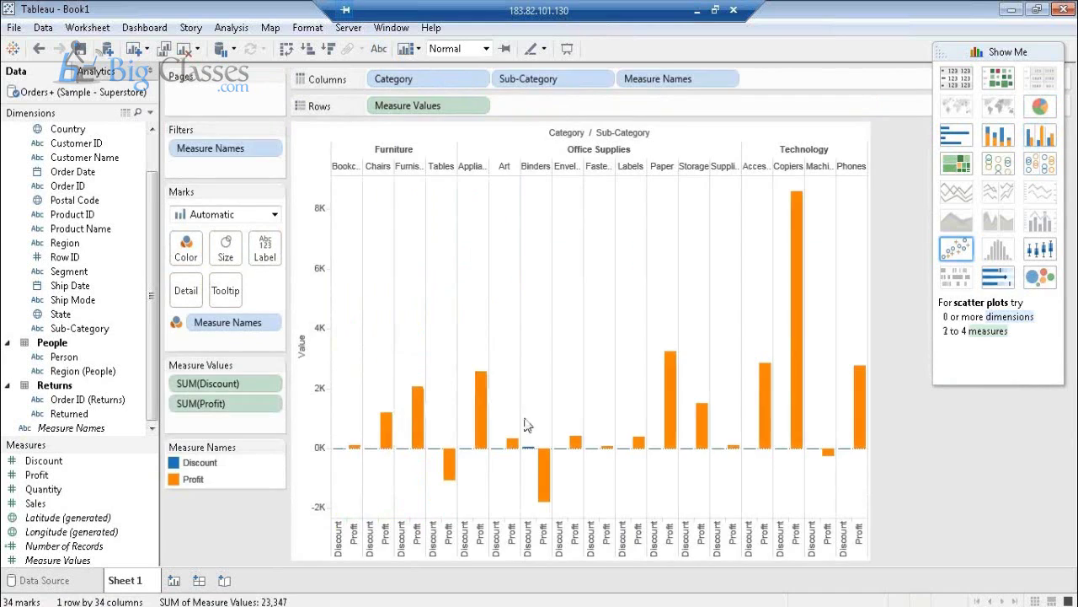
left_click(380, 53)
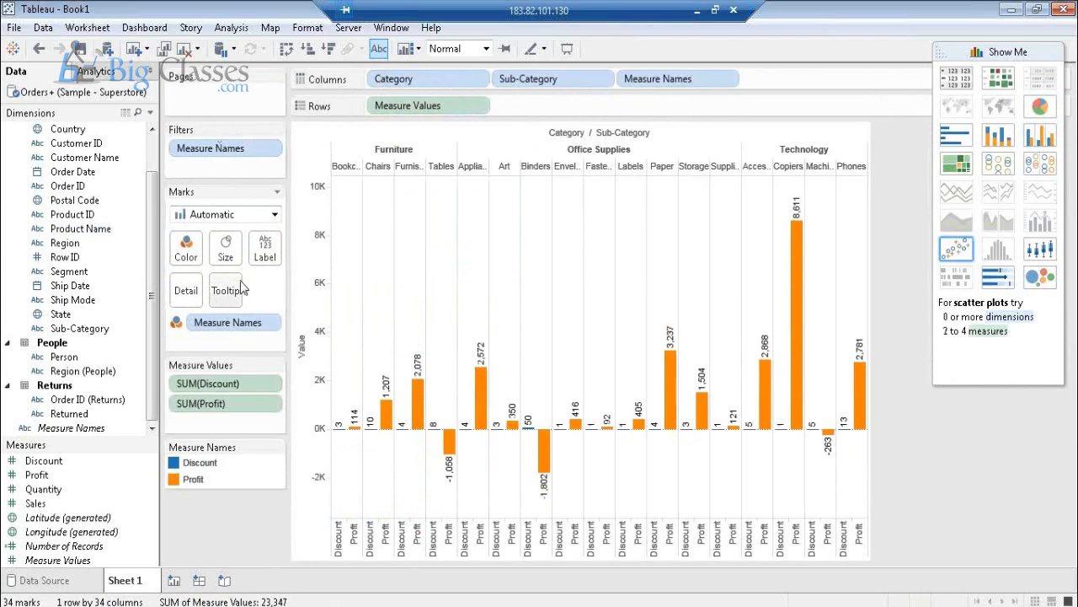
Step: Convert the chart to packed bubbles and add Profit to the bubble labels
left_click(1032, 281)
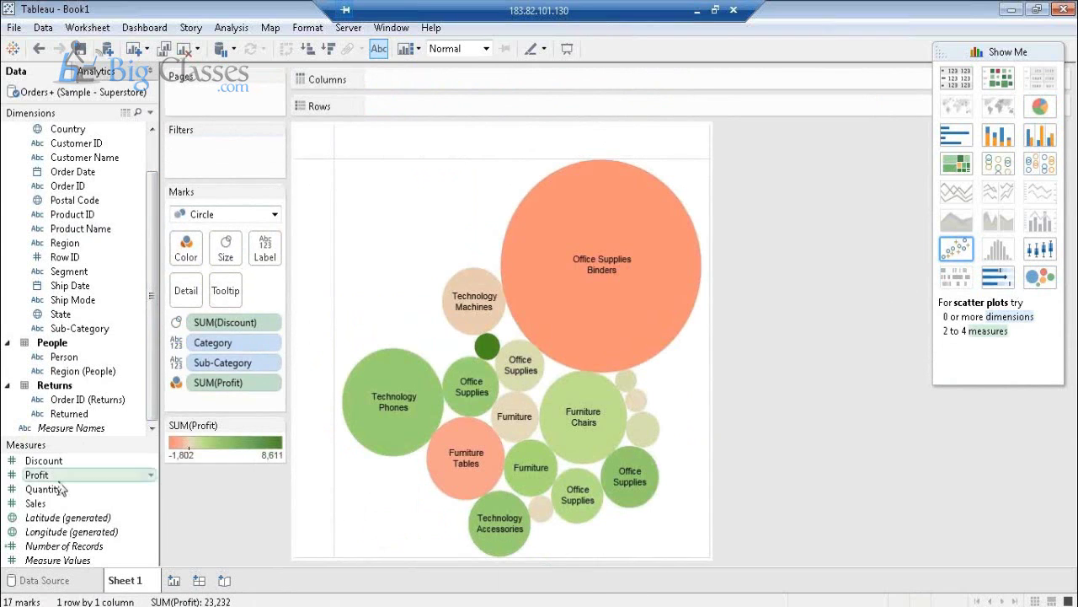
left_click_drag(56, 478, 264, 252)
mouse_move(636, 307)
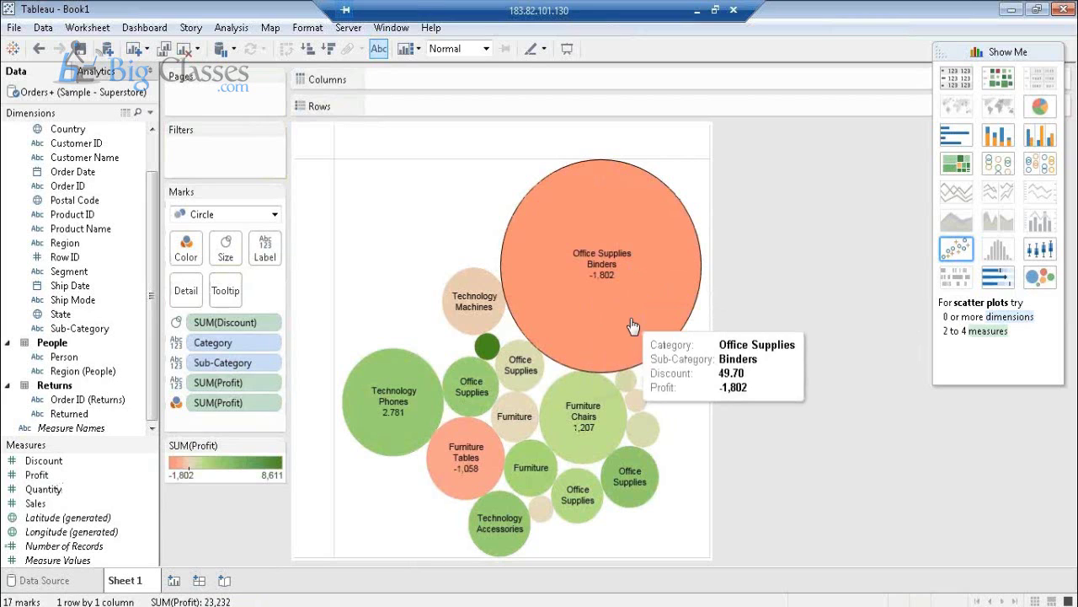
left_click(150, 32)
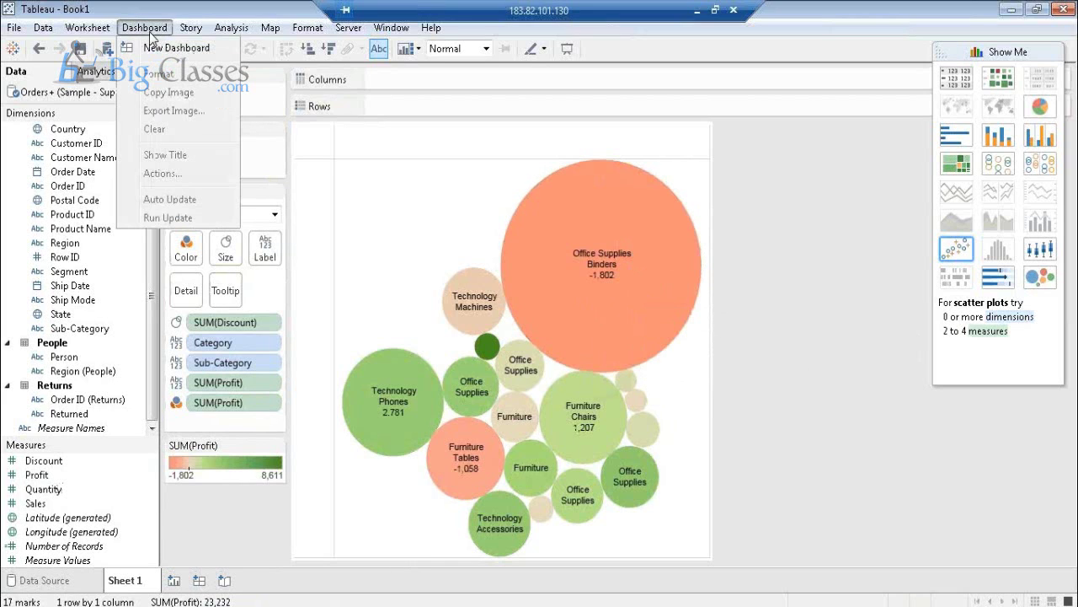
left_click(193, 34)
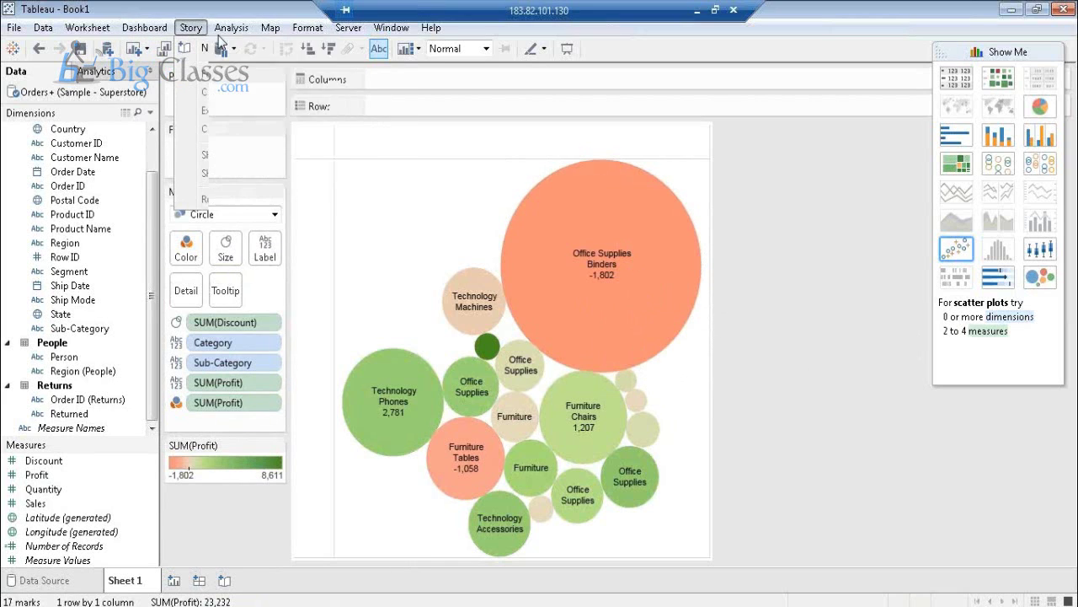
left_click(220, 34)
mouse_move(230, 203)
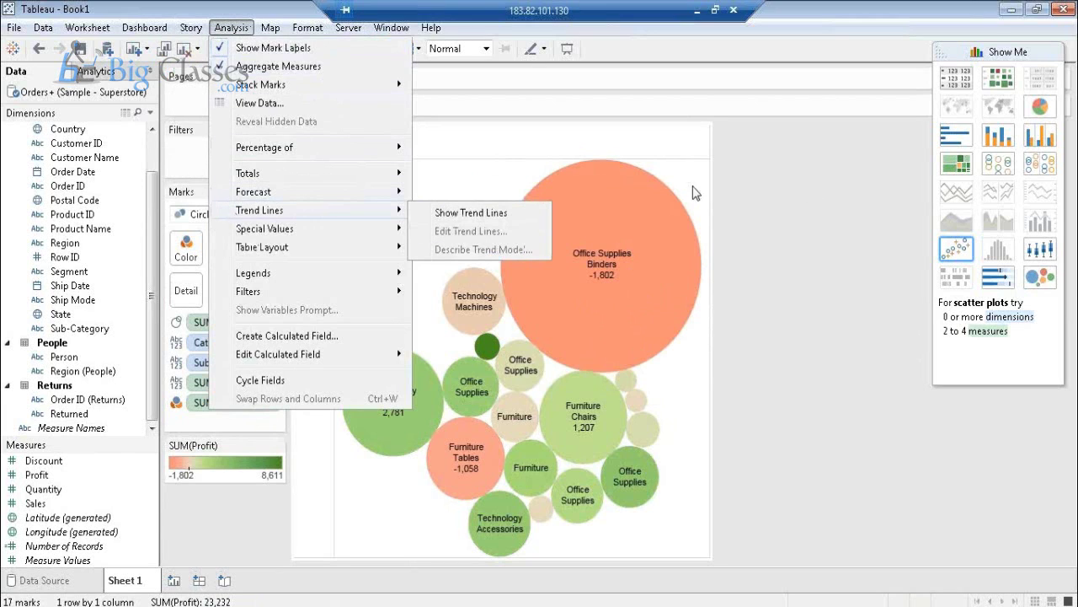
key("Escape")
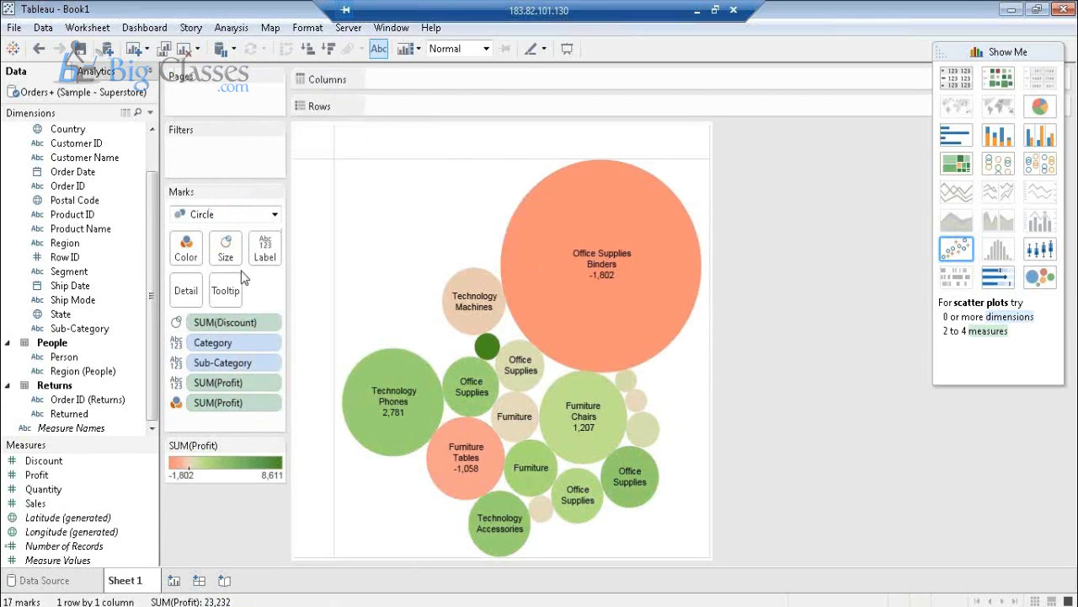
Step: Show a quick filter for Category beside the bubble chart, and collapse the chart type suggestions covering it
right_click(226, 352)
left_click(296, 383)
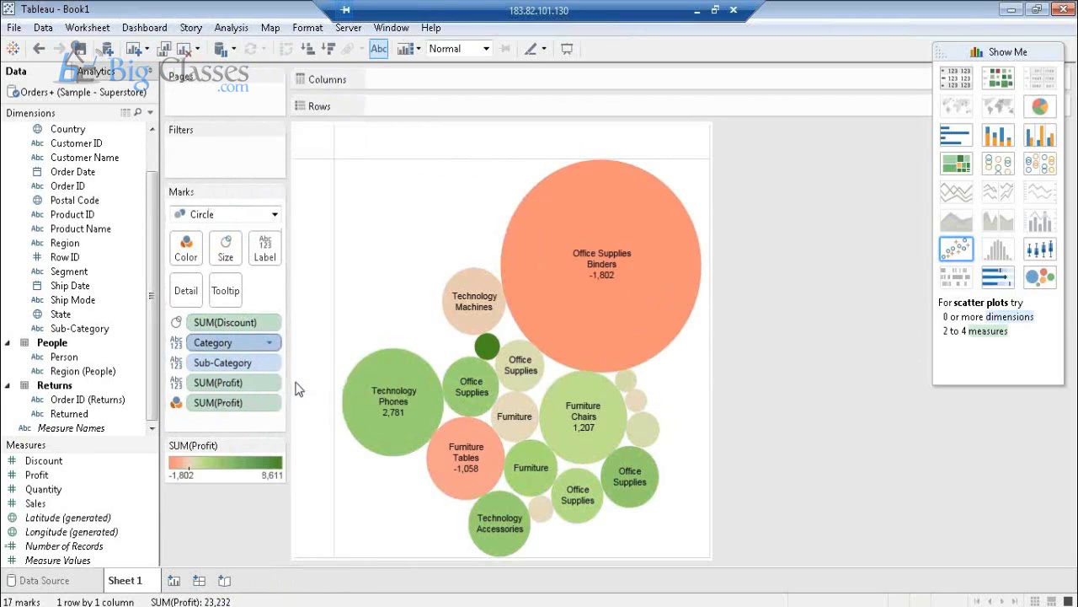
left_click(1013, 48)
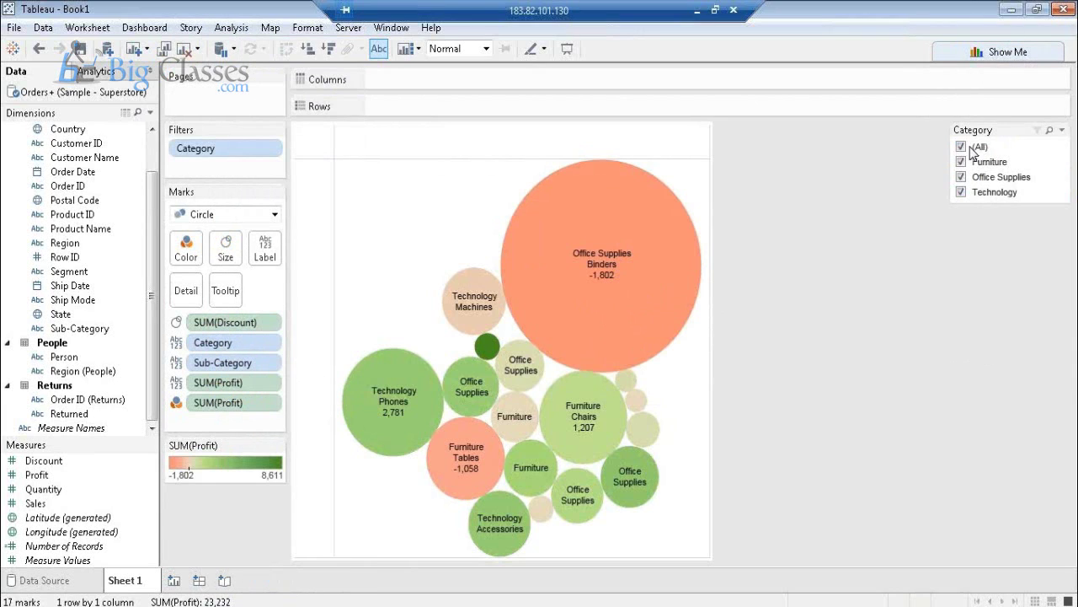
Step: Change the Category filter to Single Value (Dropdown), and filter the bubbles by Office Supplies and finally by Technology
left_click(1062, 130)
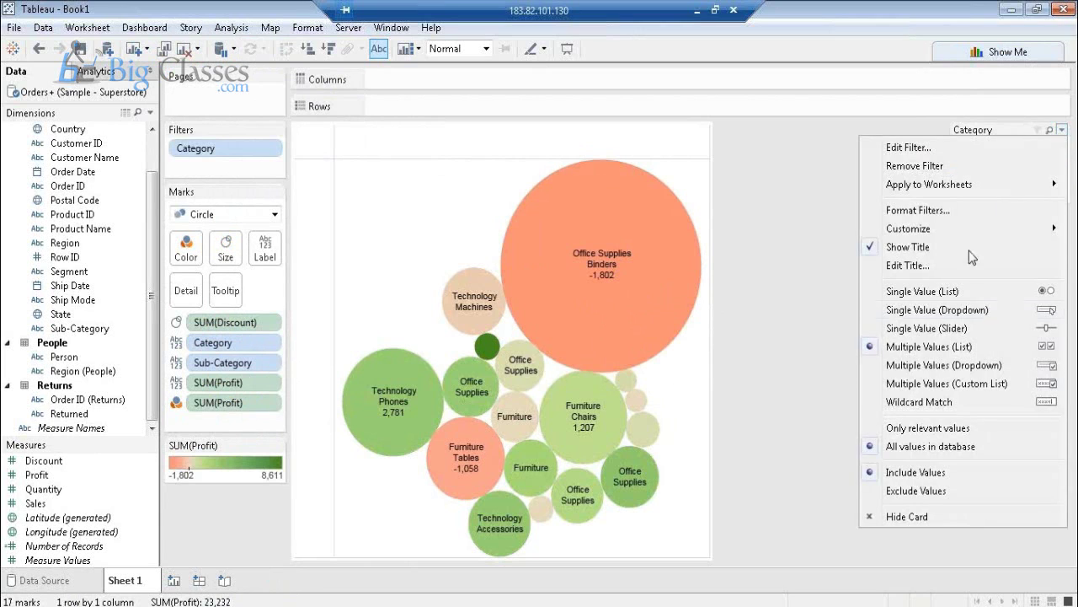
left_click(941, 311)
left_click(1024, 157)
left_click(999, 187)
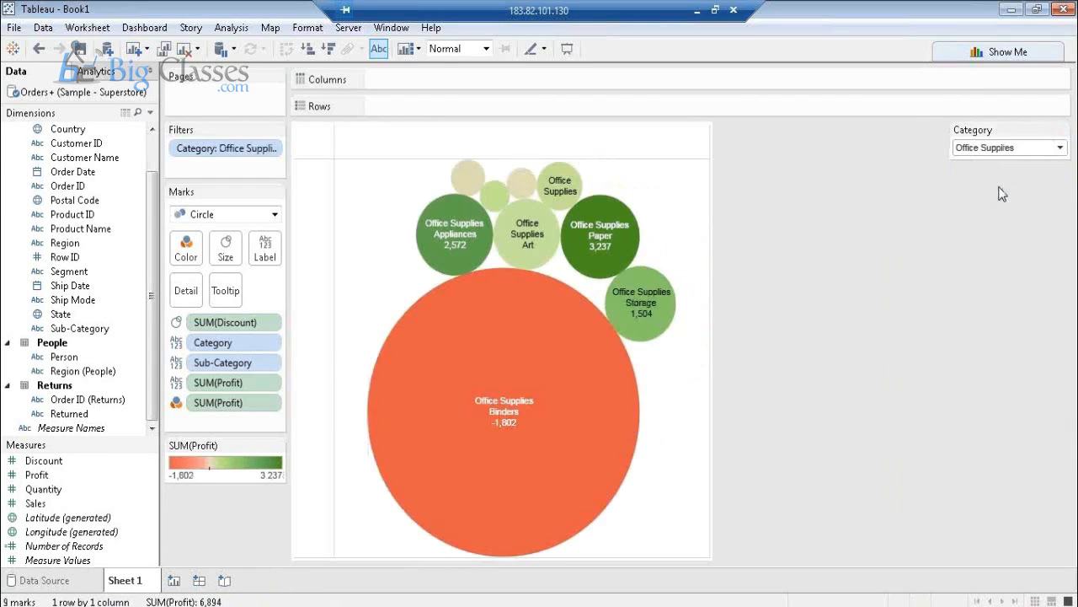
left_click(996, 154)
left_click(991, 198)
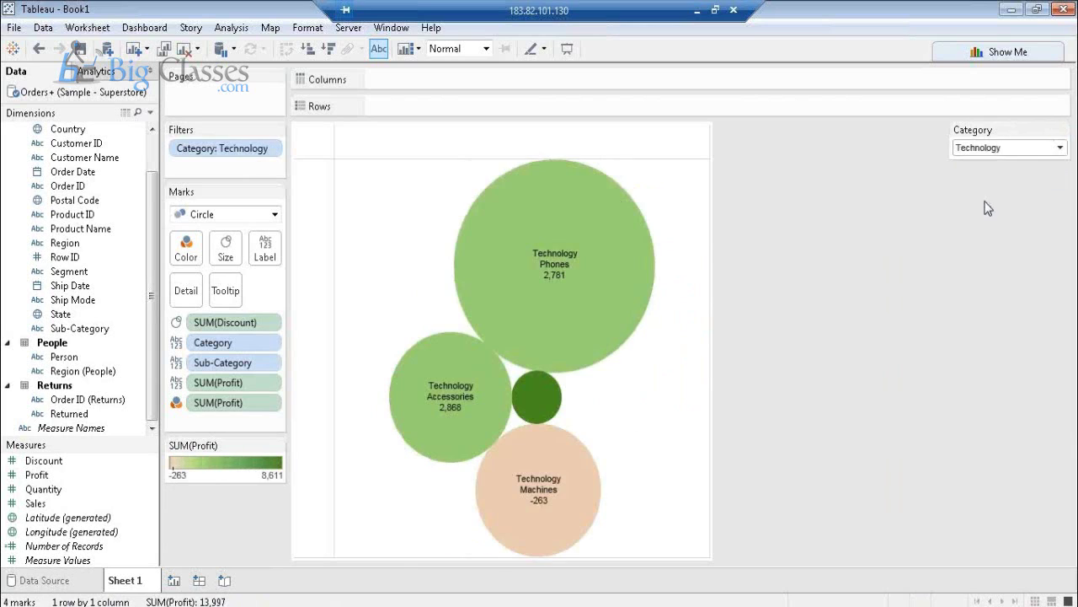
Step: Filter the bubble chart by all categories, by Technology, and finally by Furniture
left_click(999, 152)
left_click(983, 162)
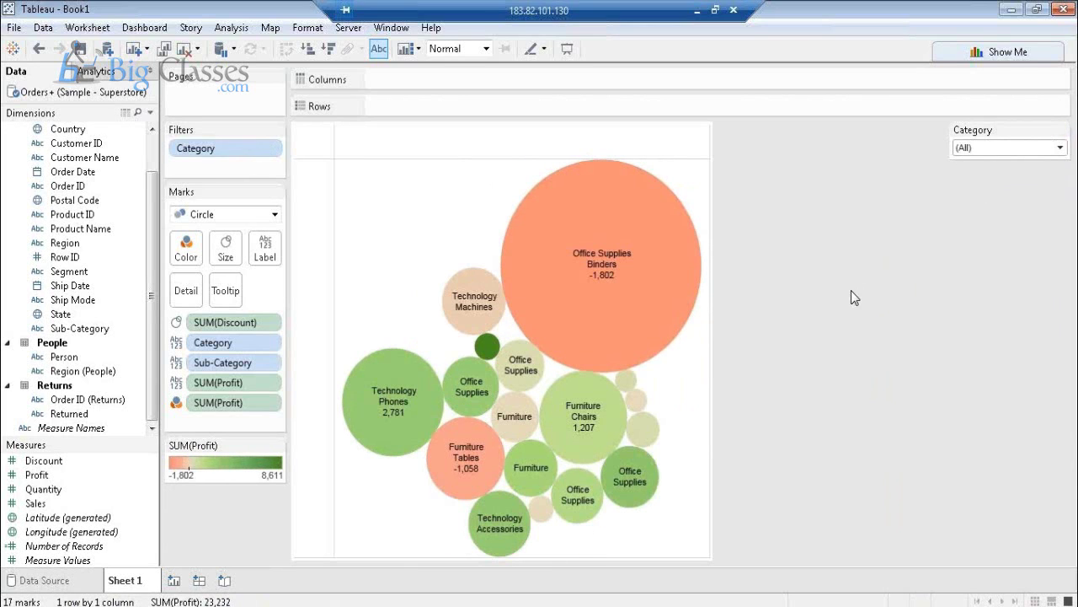
mouse_move(647, 323)
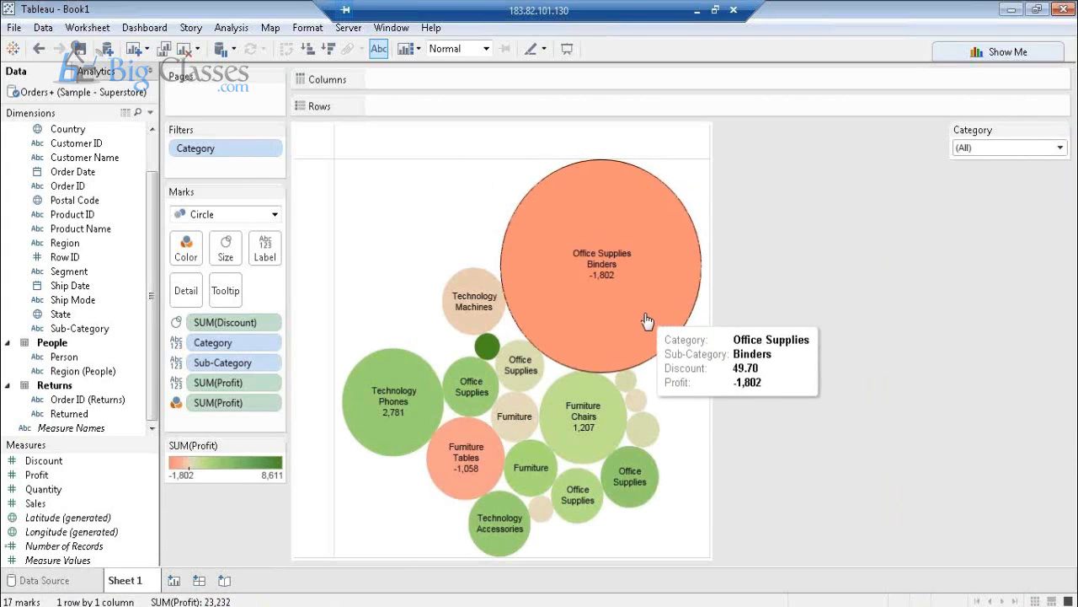
left_click(1038, 149)
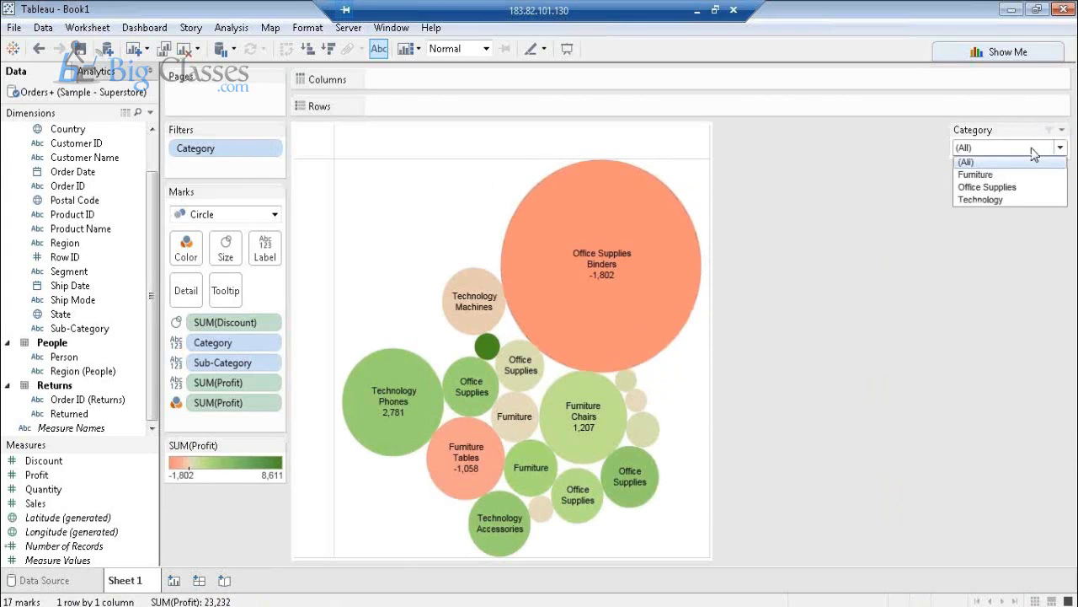
left_click(981, 200)
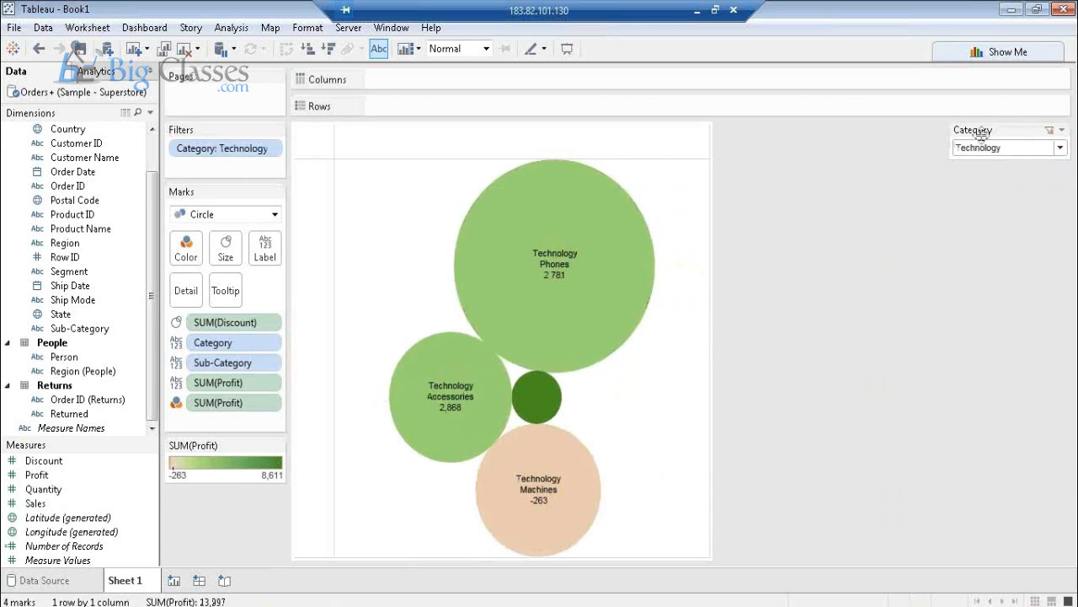
left_click(991, 149)
left_click(981, 171)
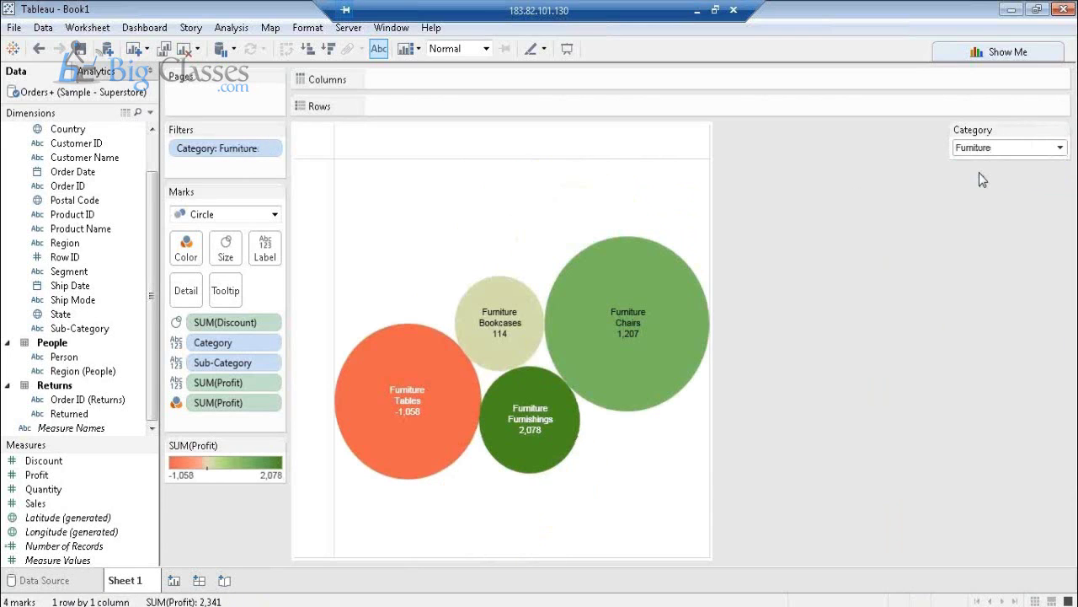
left_click(288, 32)
mouse_move(241, 33)
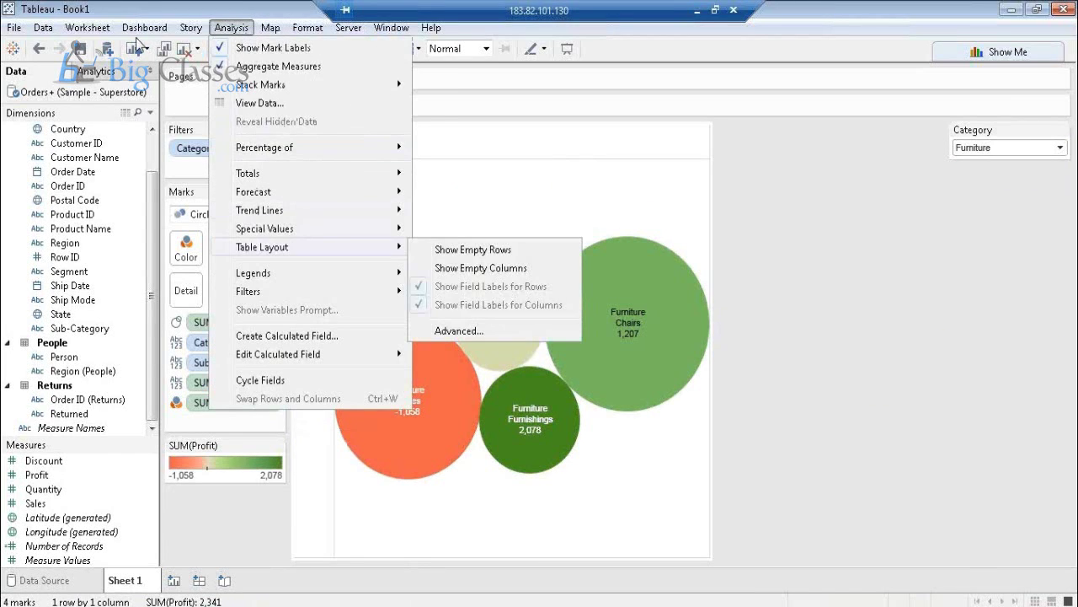
mouse_move(134, 36)
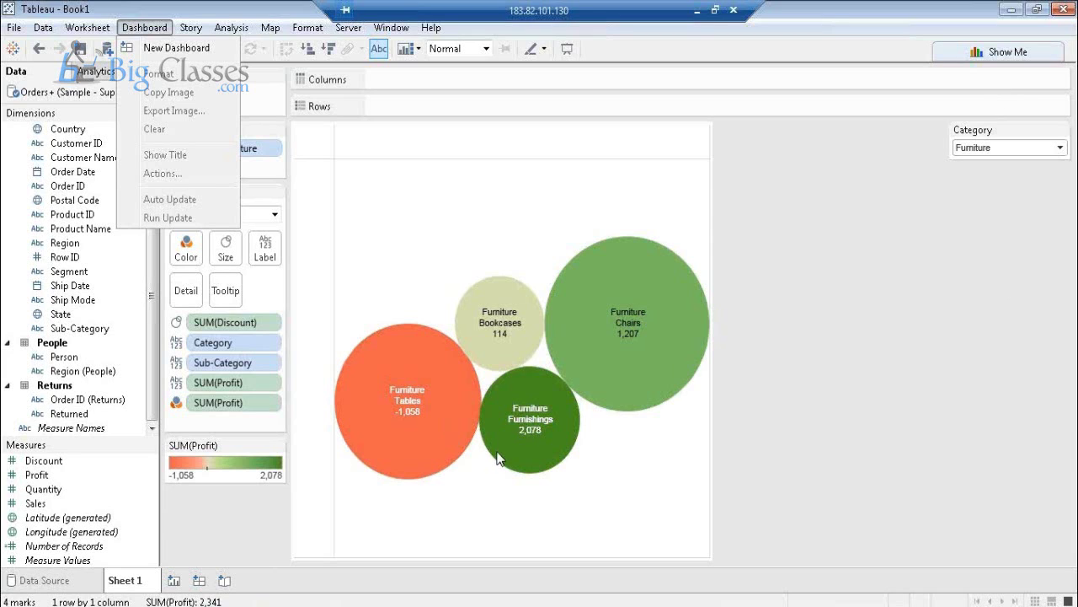
left_click(364, 222)
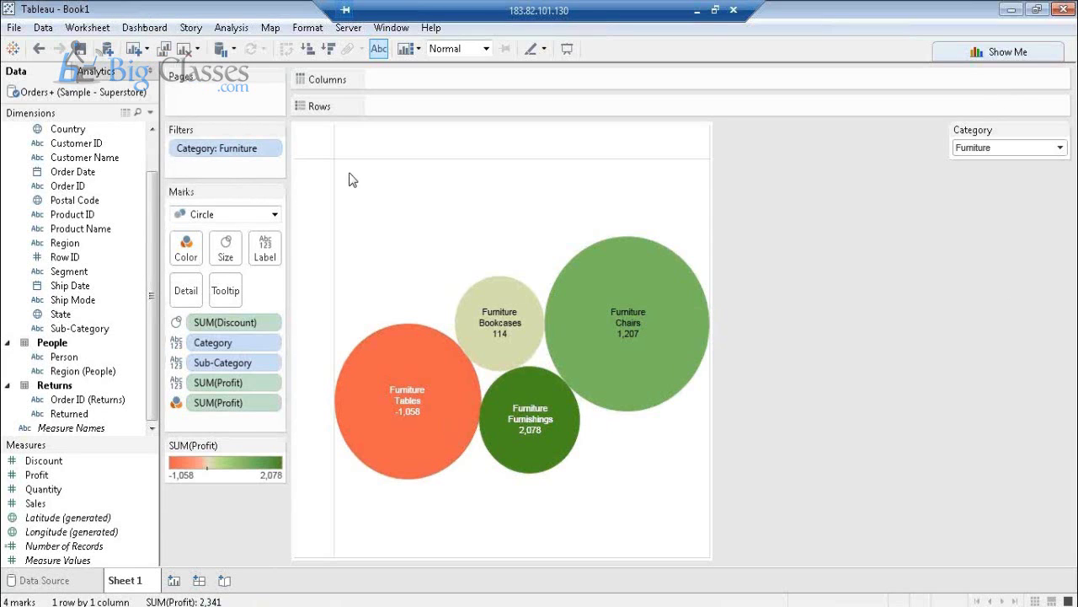
Step: Try the Furniture data as a treemap, settle on horizontal bars with mark labels, and minimize the remote desktop session
left_click(977, 53)
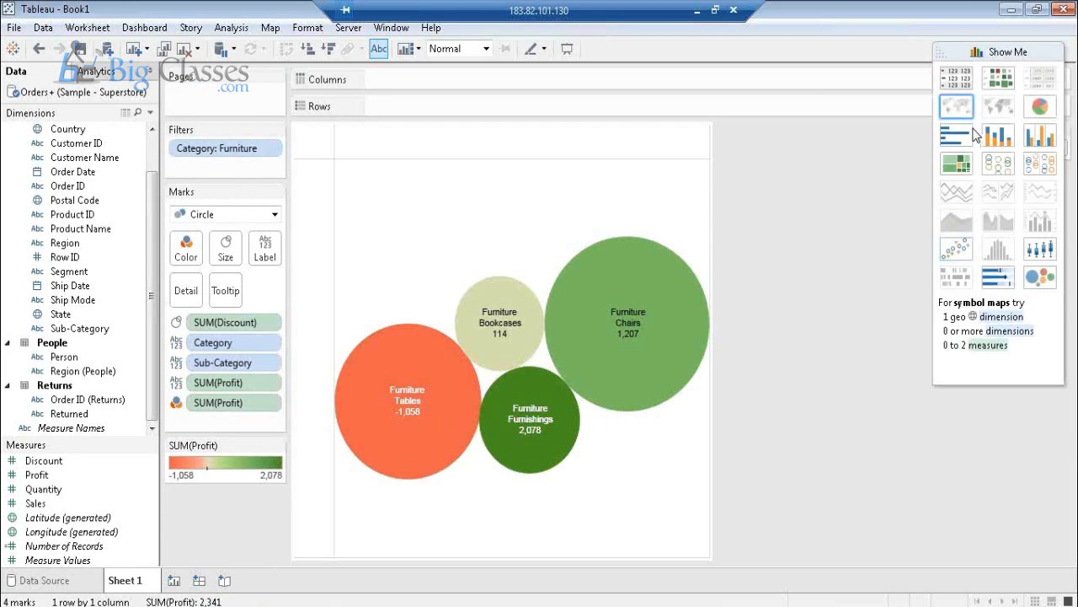
left_click(959, 163)
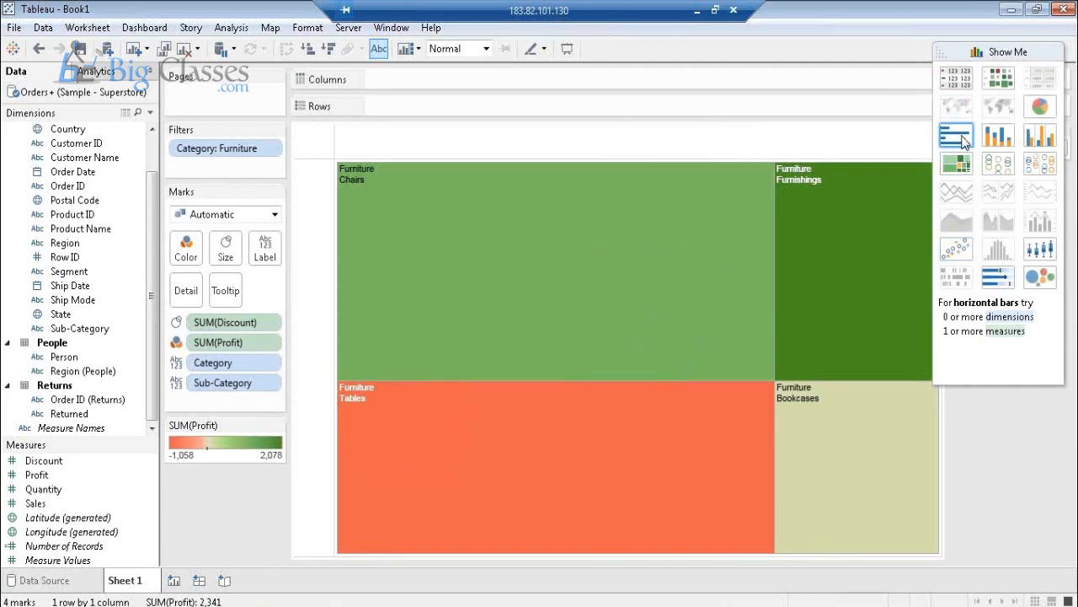
left_click(962, 138)
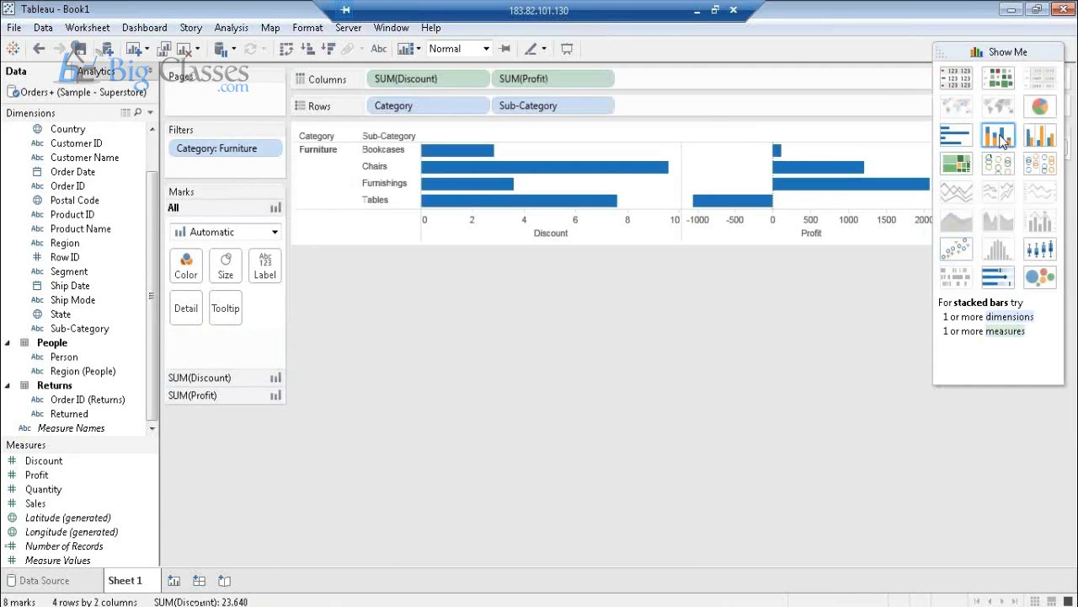
left_click(378, 48)
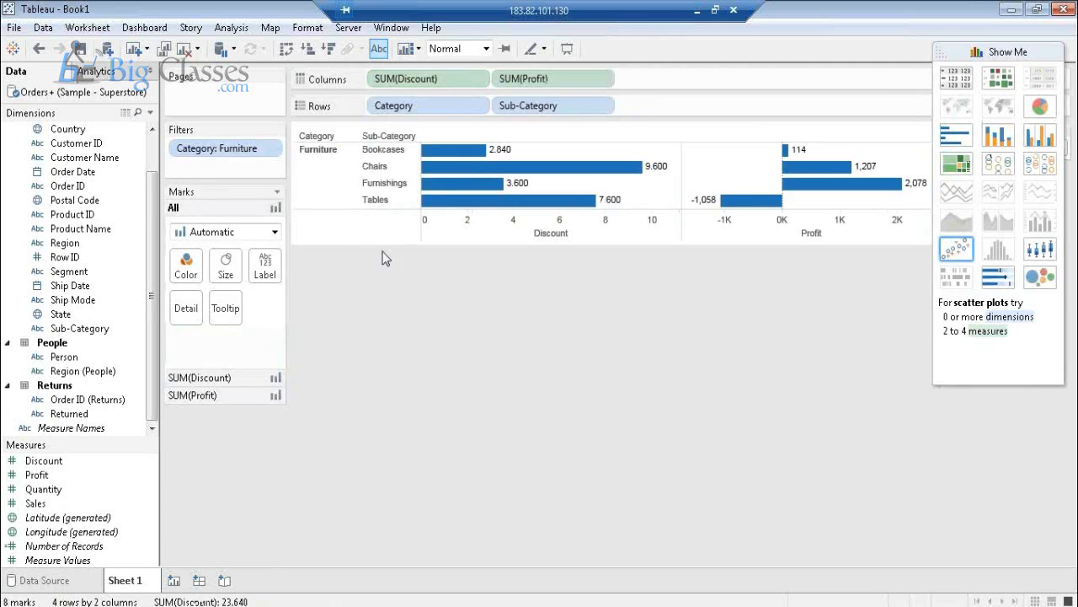
left_click(697, 11)
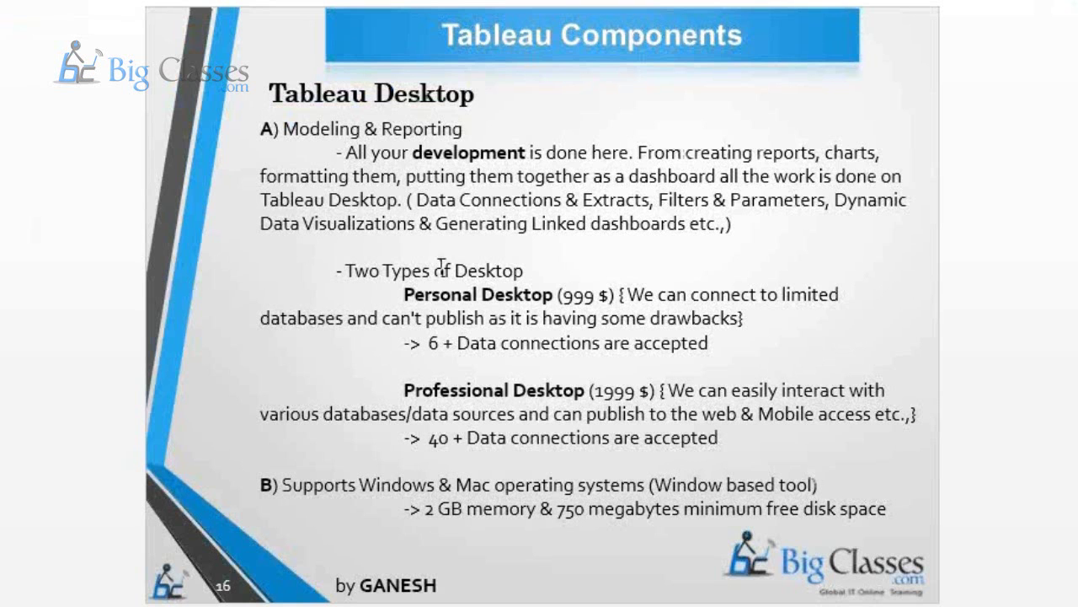
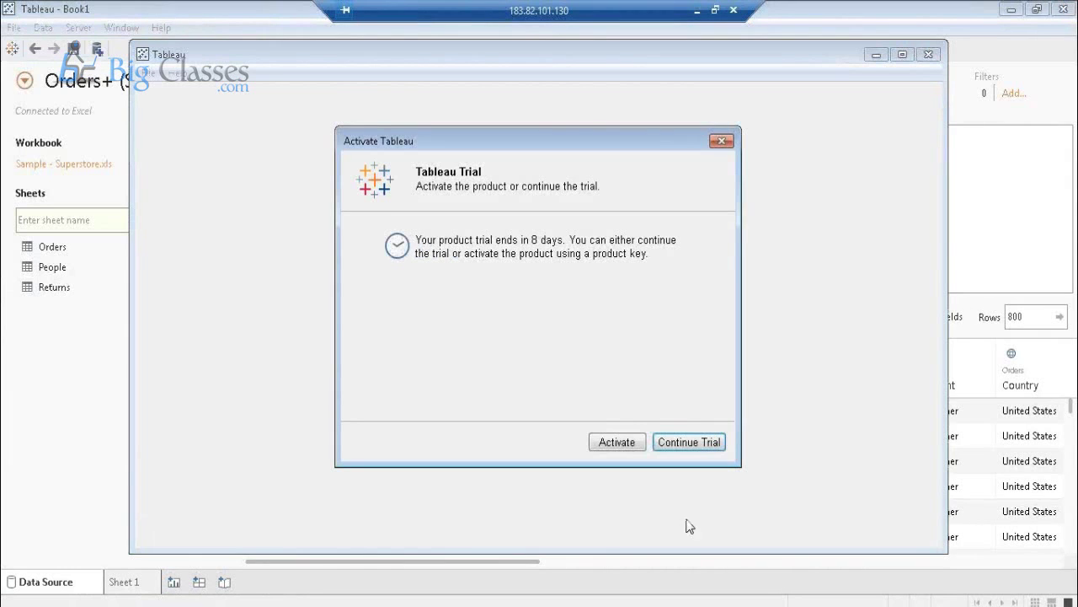
Step: Close the extra blank Book2 window after continuing its trial, and close the Book1 workbook without saving changes
left_click(672, 443)
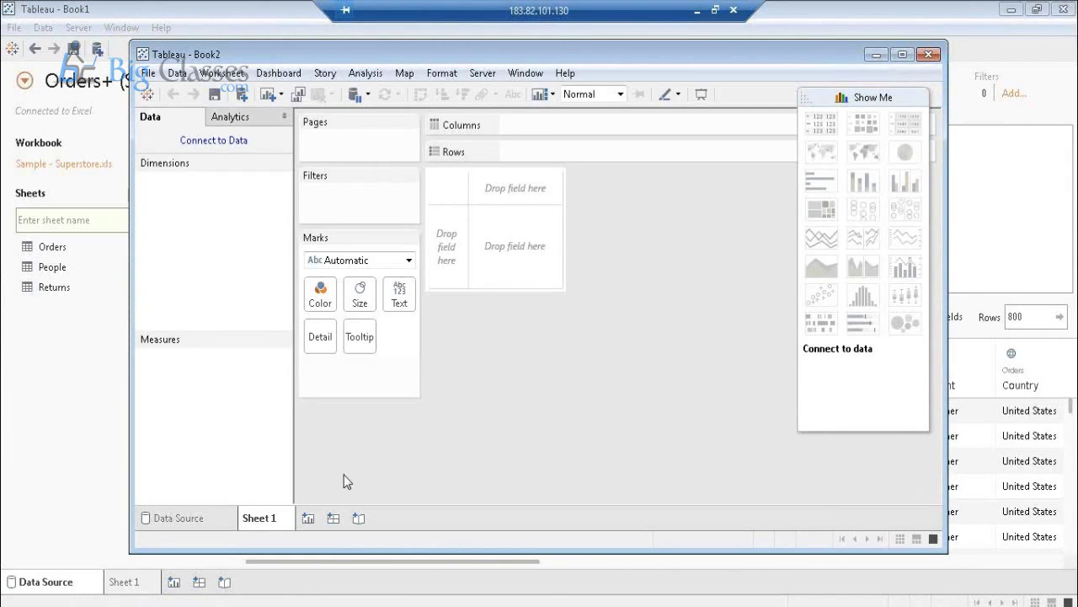
left_click(930, 56)
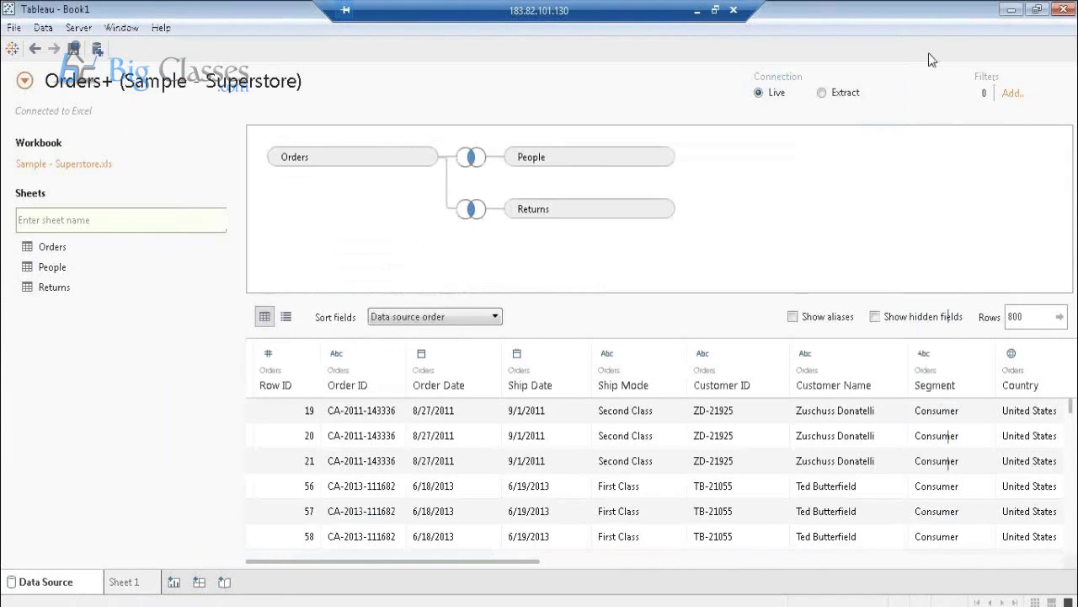
left_click(1063, 9)
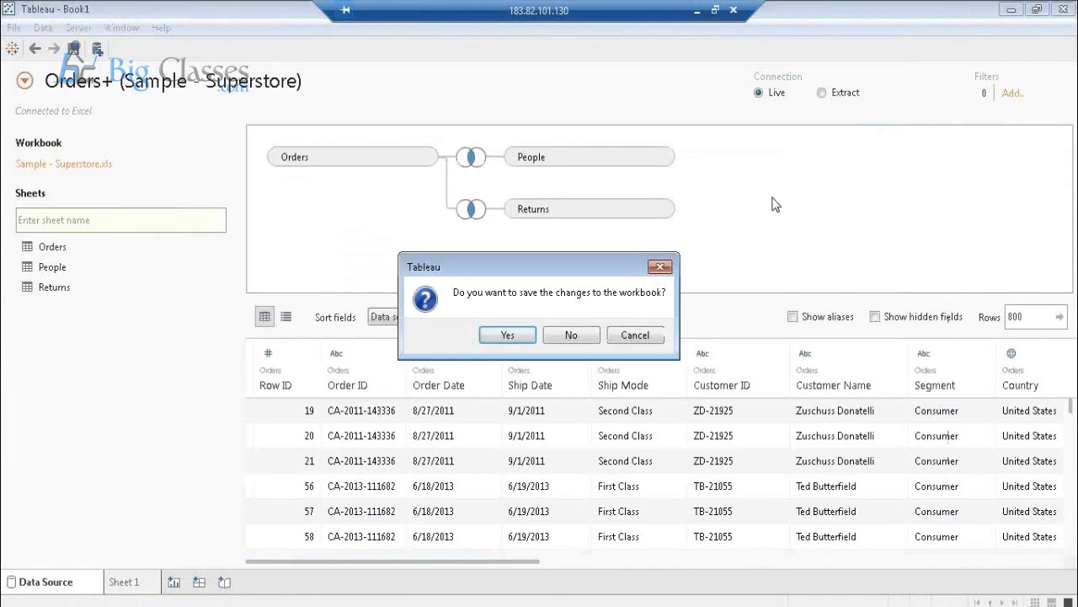
left_click(569, 334)
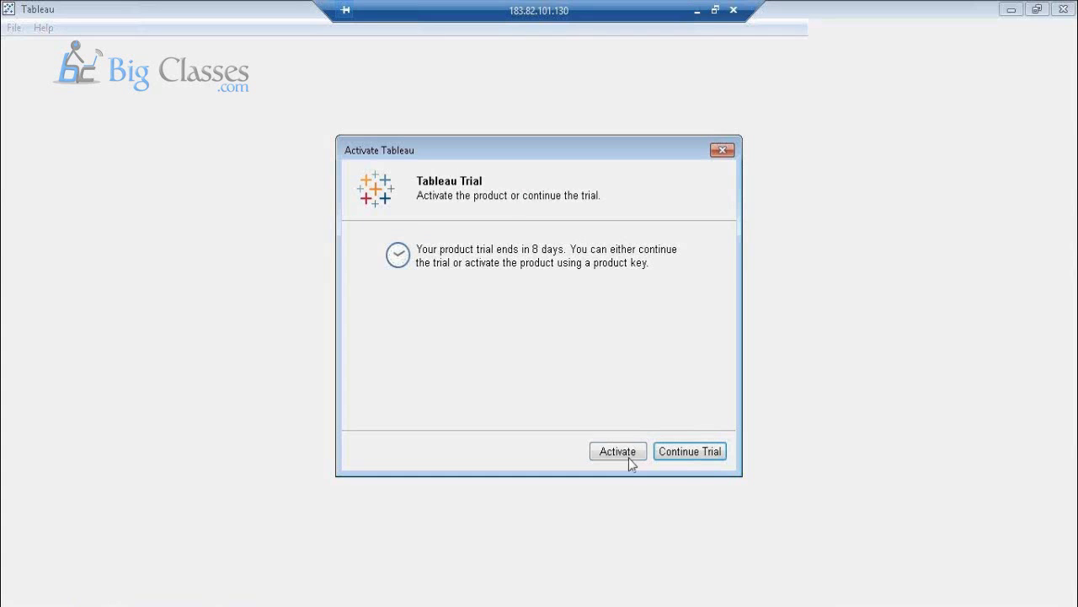
Step: Continue the trial, open the Superstore sample workbook, and show its Overview dashboard in presentation mode
left_click(680, 458)
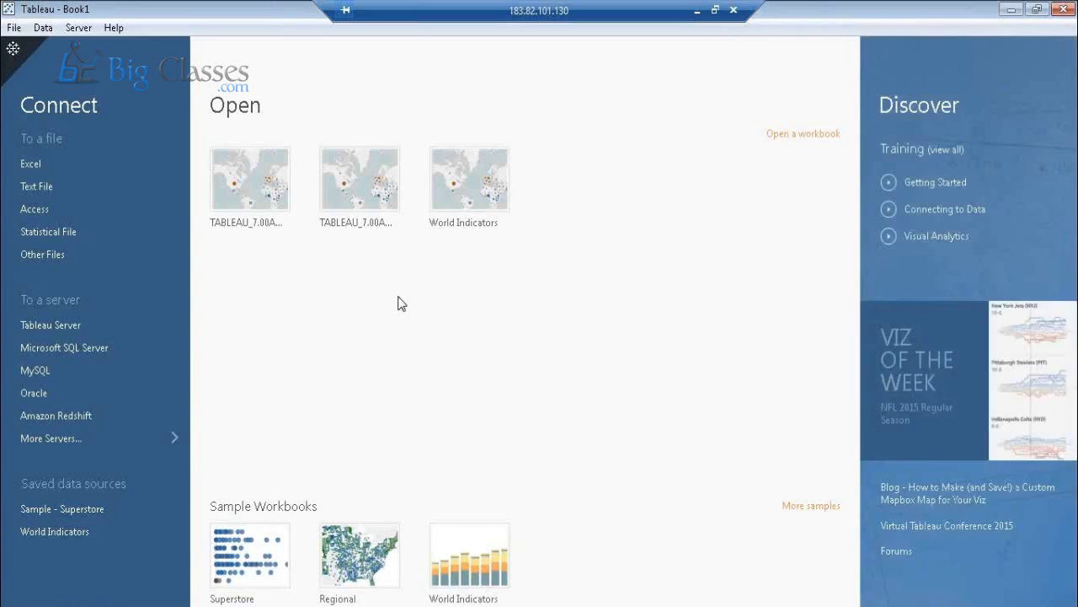
left_click(263, 546)
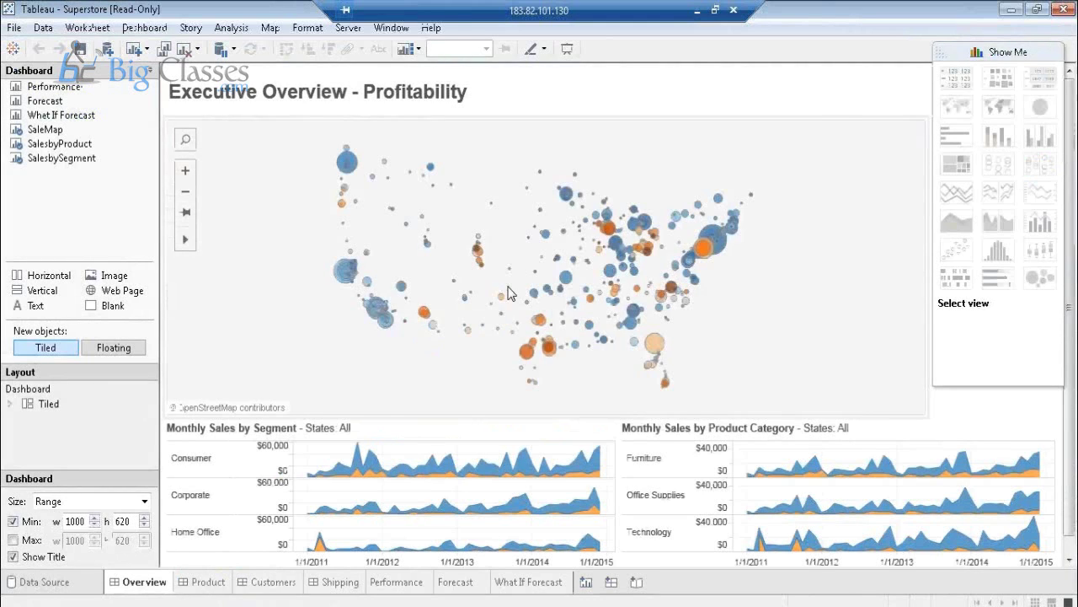
left_click(568, 50)
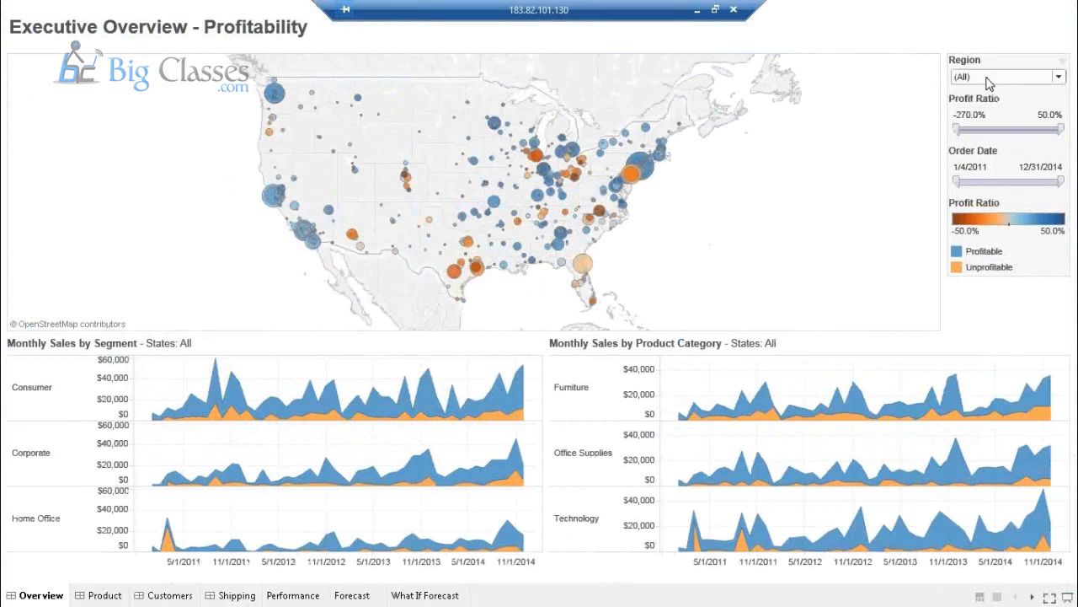
Step: Filter the Overview dashboard to the Central region, profit ratios from -169% to -58%, and order dates from 3/13/2012 to 3/24/2013
left_click(989, 80)
left_click(994, 105)
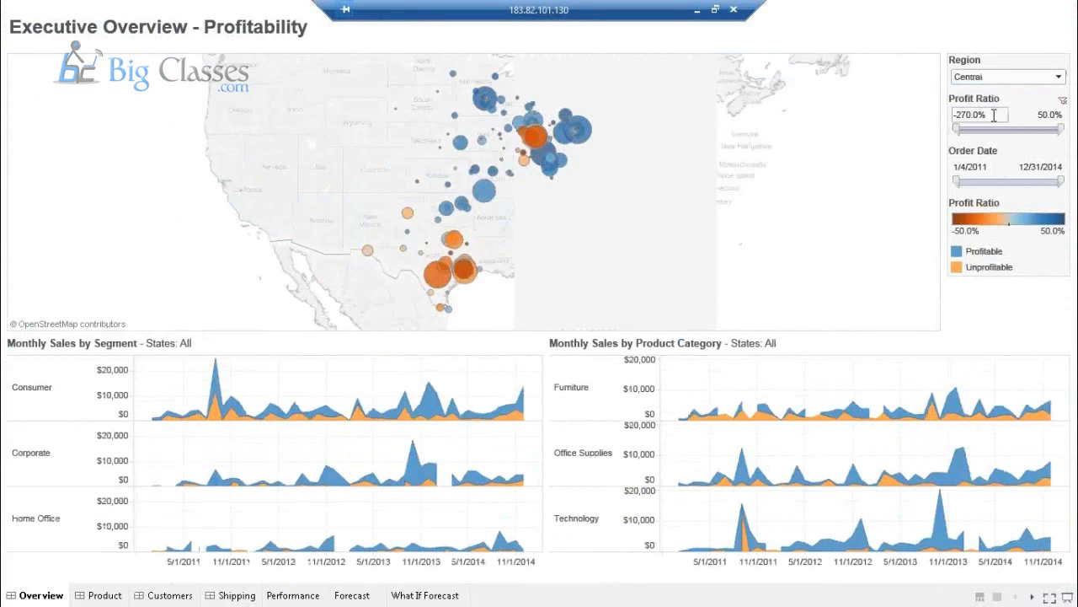
left_click_drag(956, 129, 987, 129)
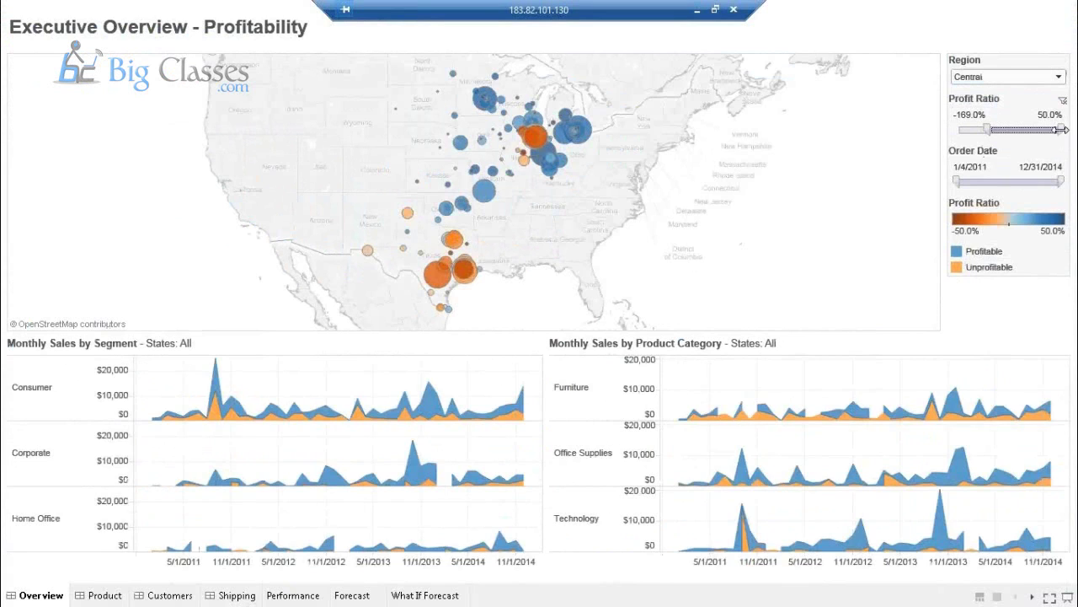
left_click_drag(1061, 129, 1030, 129)
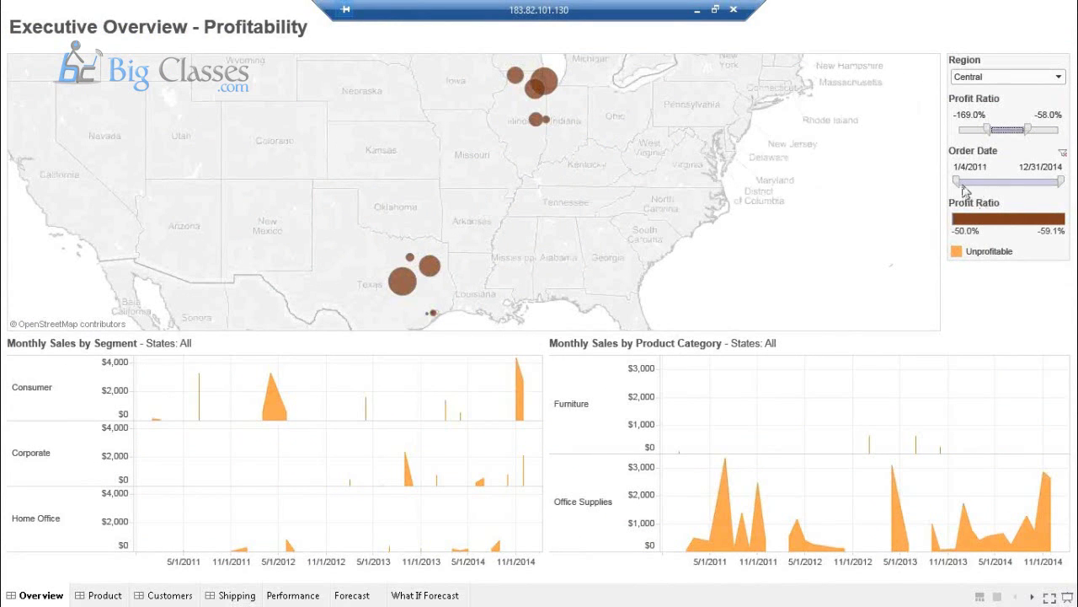
left_click_drag(958, 181, 985, 182)
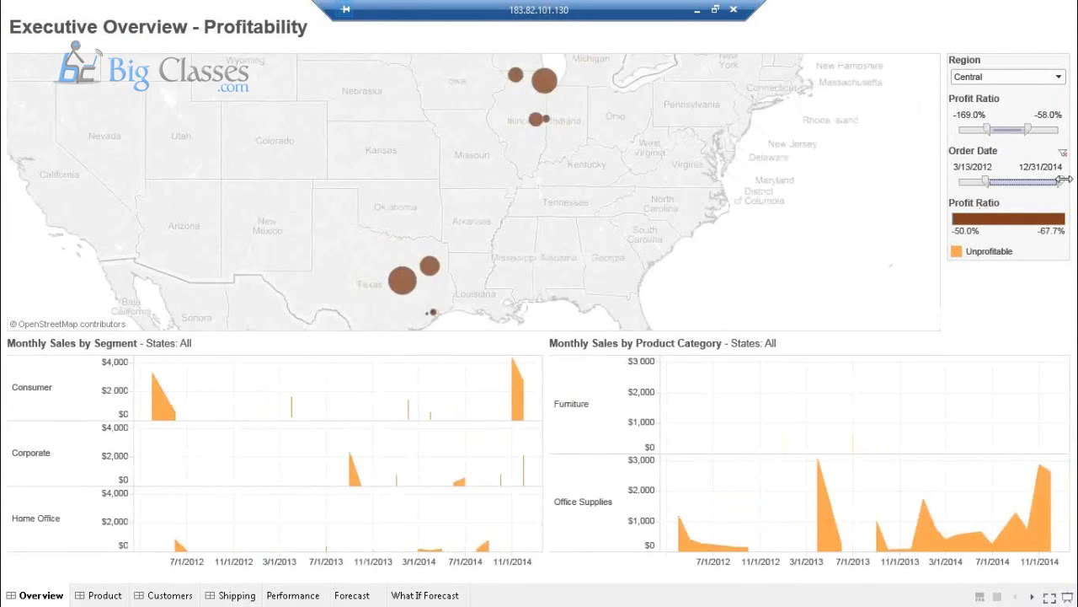
left_click_drag(1059, 181, 1018, 182)
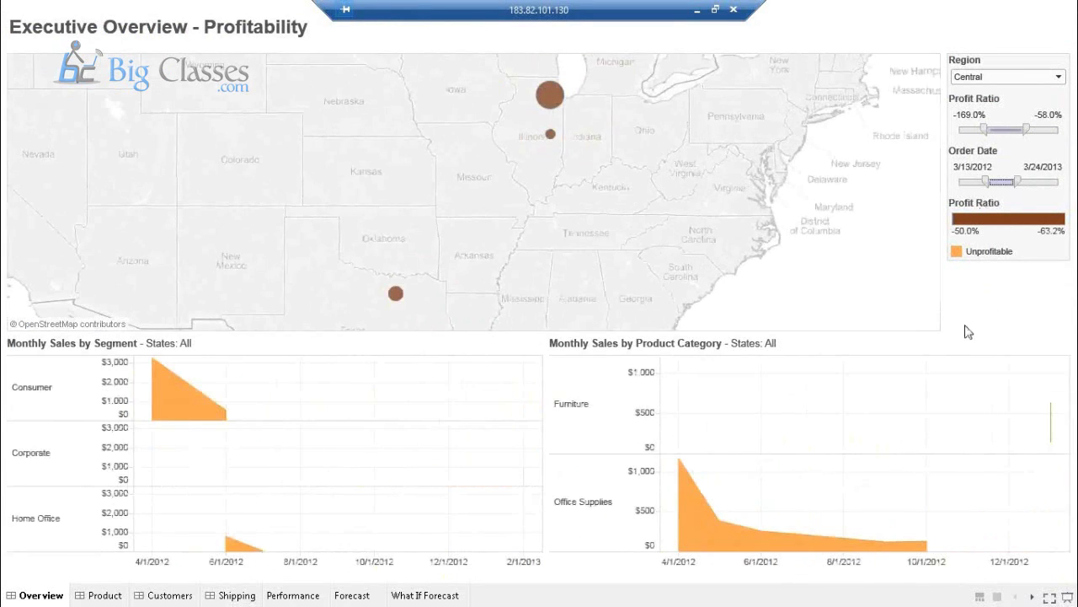
Step: Switch the Region filter to East, to South, and back to Central to compare the dashboard's profitability views
left_click(986, 77)
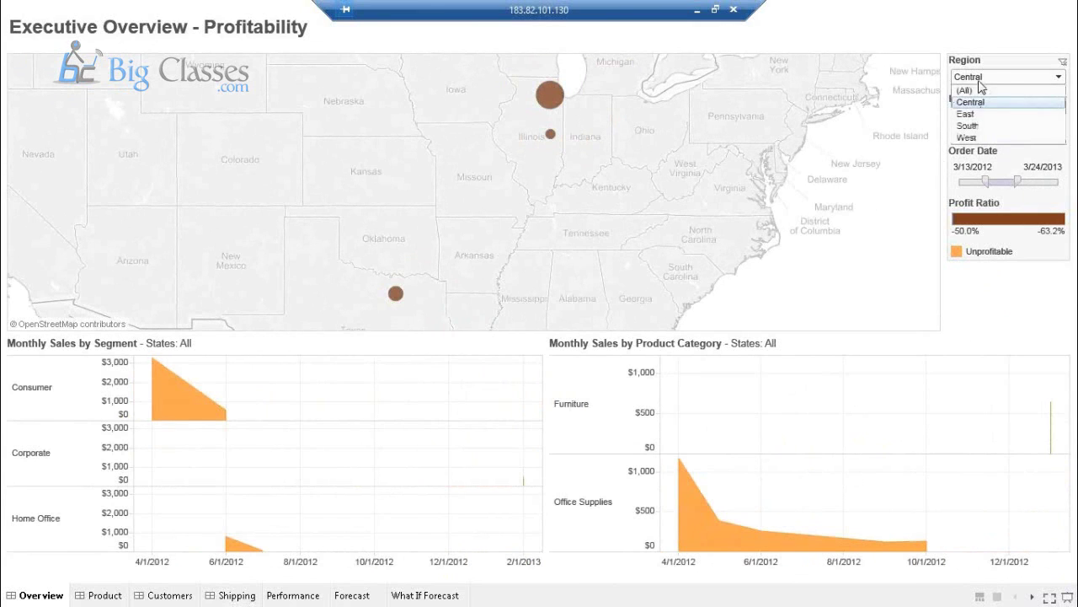
left_click(966, 113)
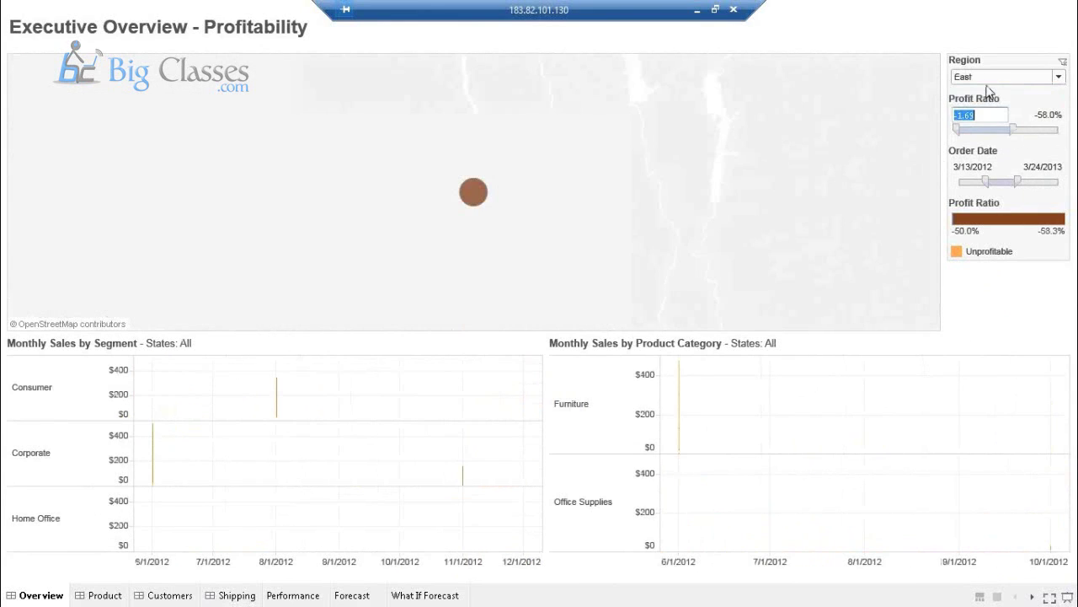
left_click(986, 77)
left_click(968, 125)
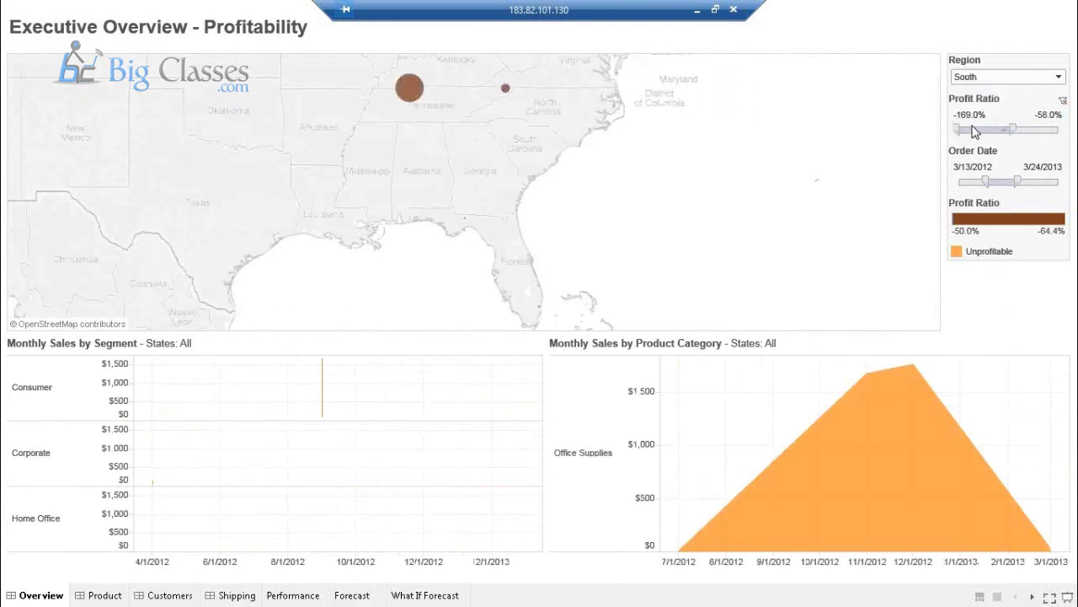
left_click(984, 78)
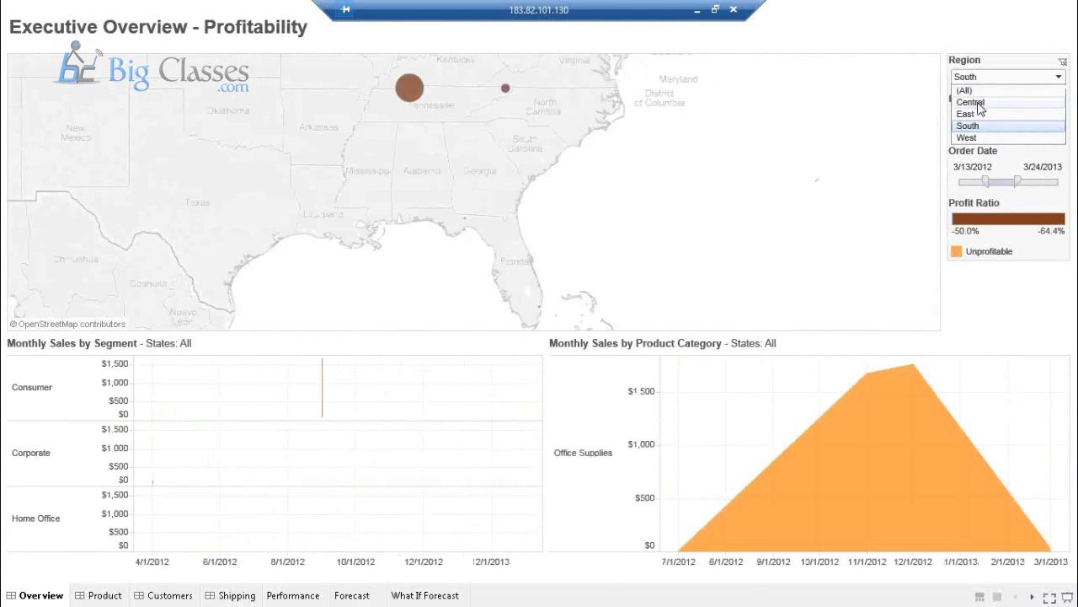
left_click(977, 101)
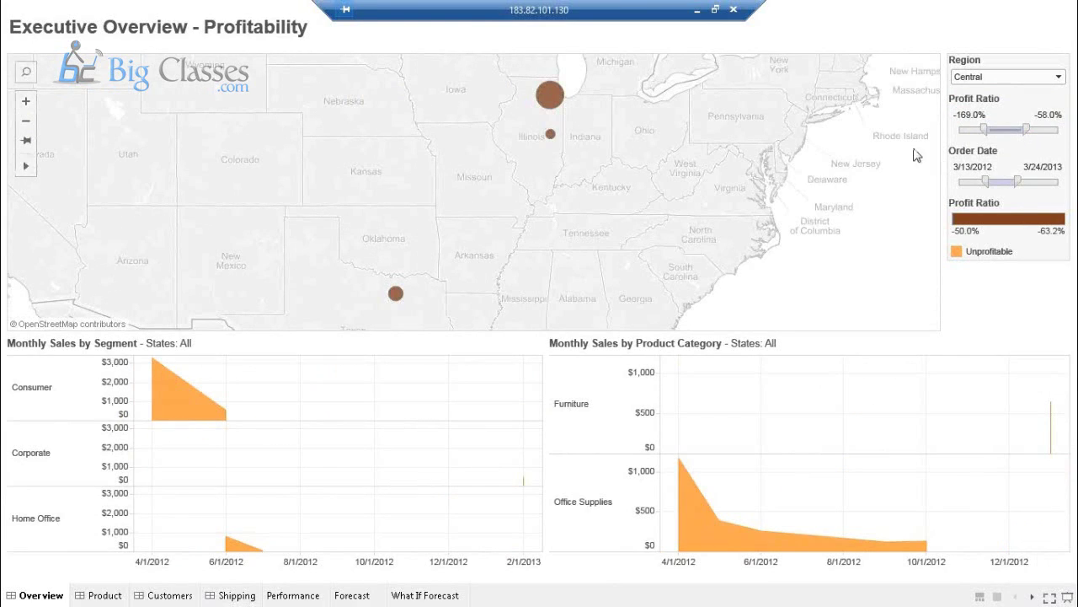
Step: Lower the minimum Profit Ratio to -250% and set the Order Date range to start at 1/4/2011
left_click_drag(982, 128, 958, 125)
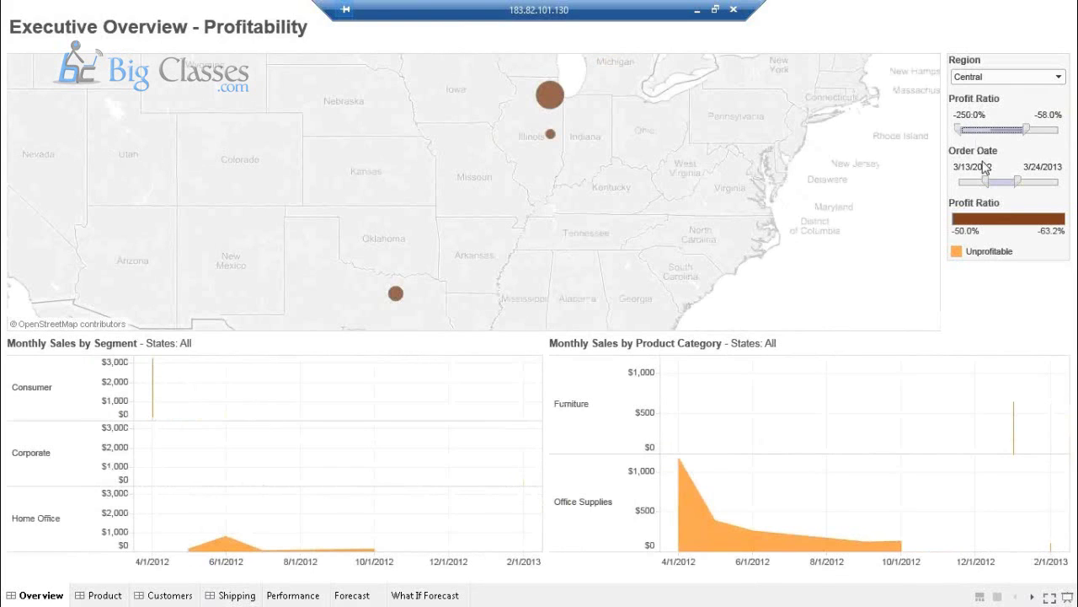
left_click_drag(985, 181, 957, 181)
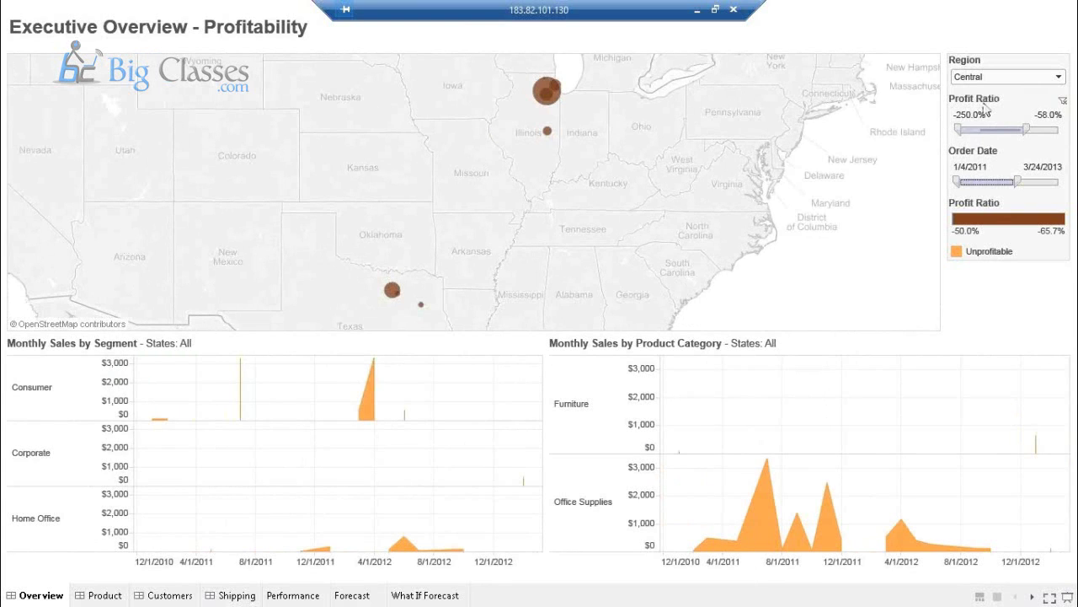
Step: Leave presentation mode and display the Product dashboard
key("Escape")
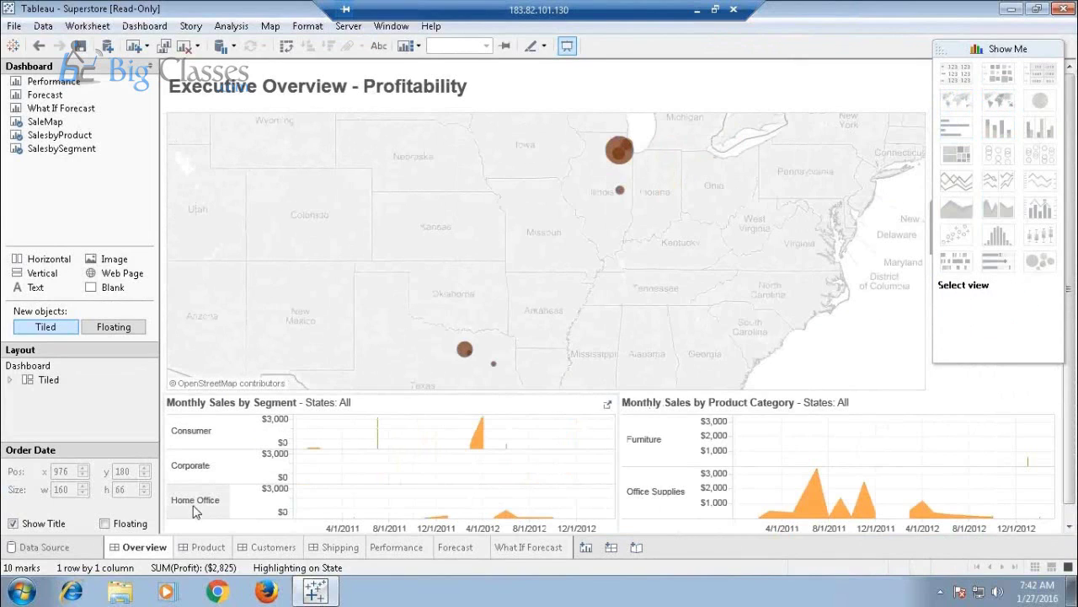
left_click(209, 547)
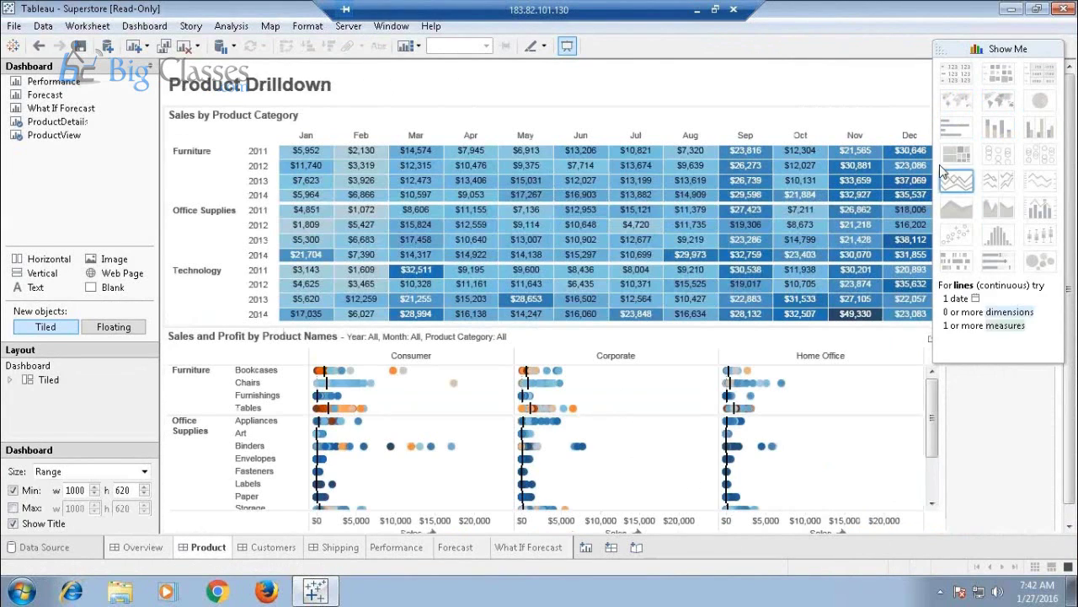
Step: Present the Product dashboard filtered to the West region and select the March 2014 Office Supplies sales to filter the product names
left_click(567, 46)
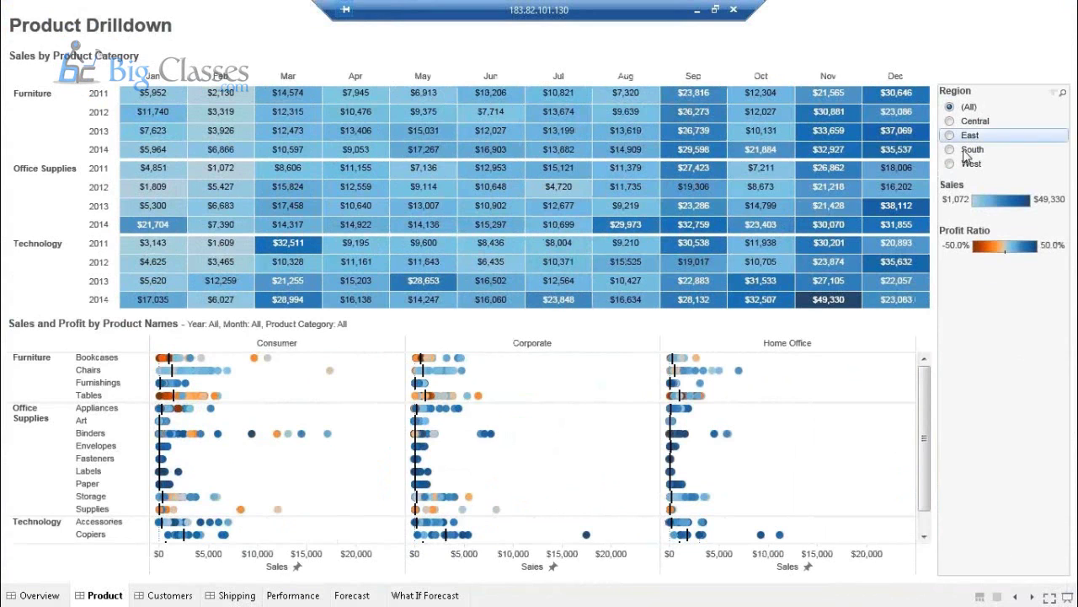
left_click(951, 135)
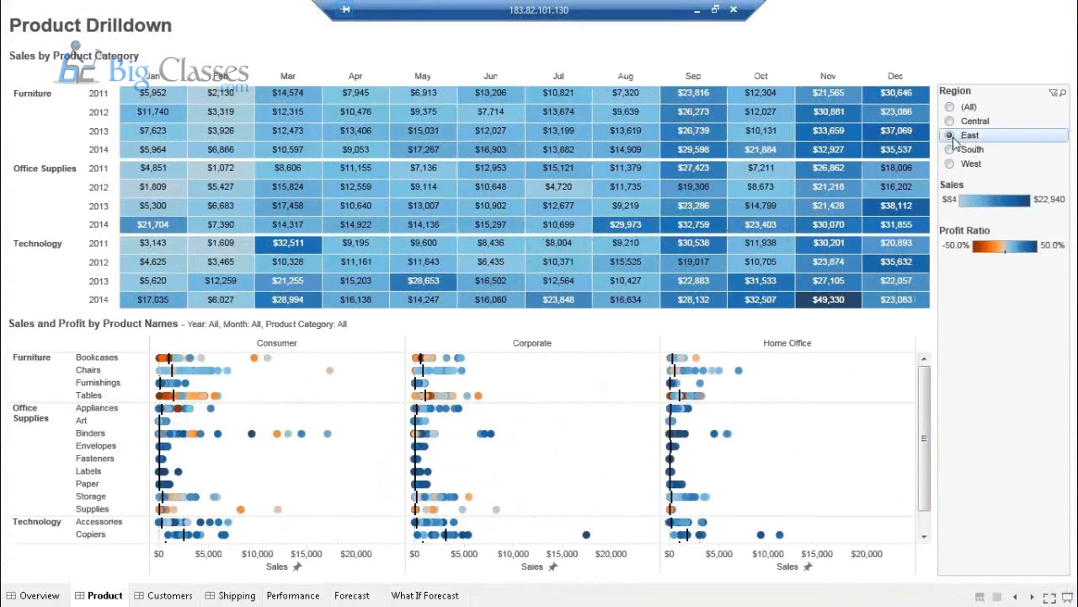
left_click(951, 164)
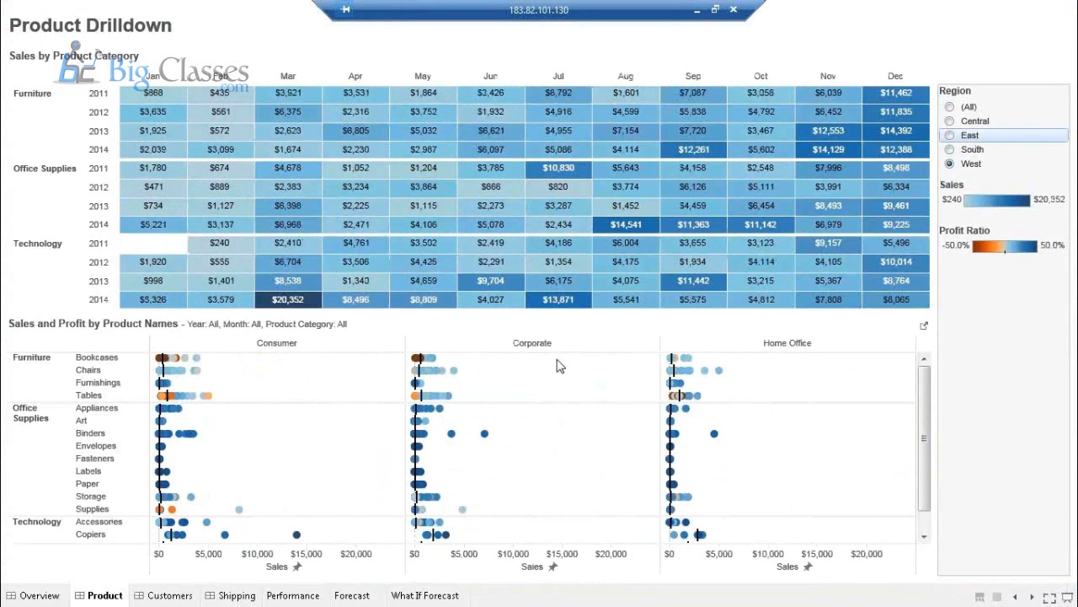
left_click(174, 229)
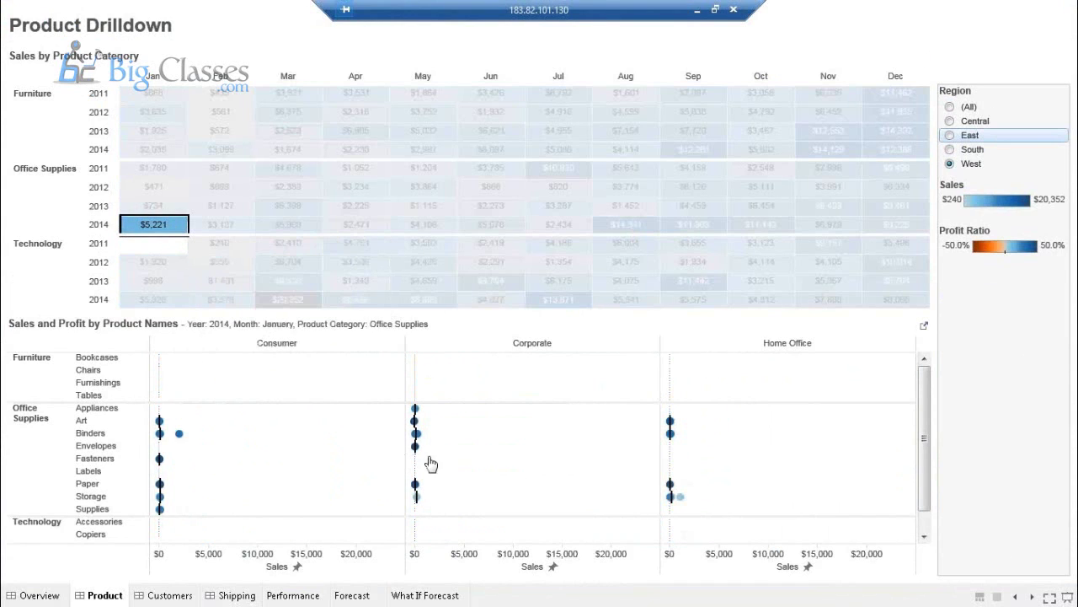
left_click(293, 227)
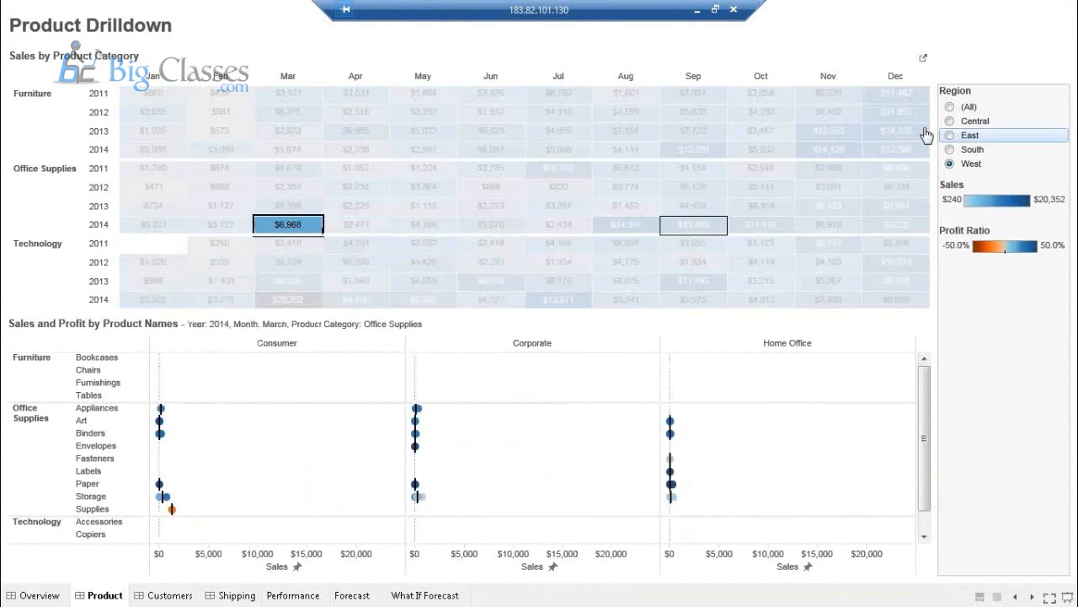
Step: Display the Customers dashboard and filter its customer charts to the East region, selecting East's customer count, profit and profit ratio bars in turn
left_click(170, 594)
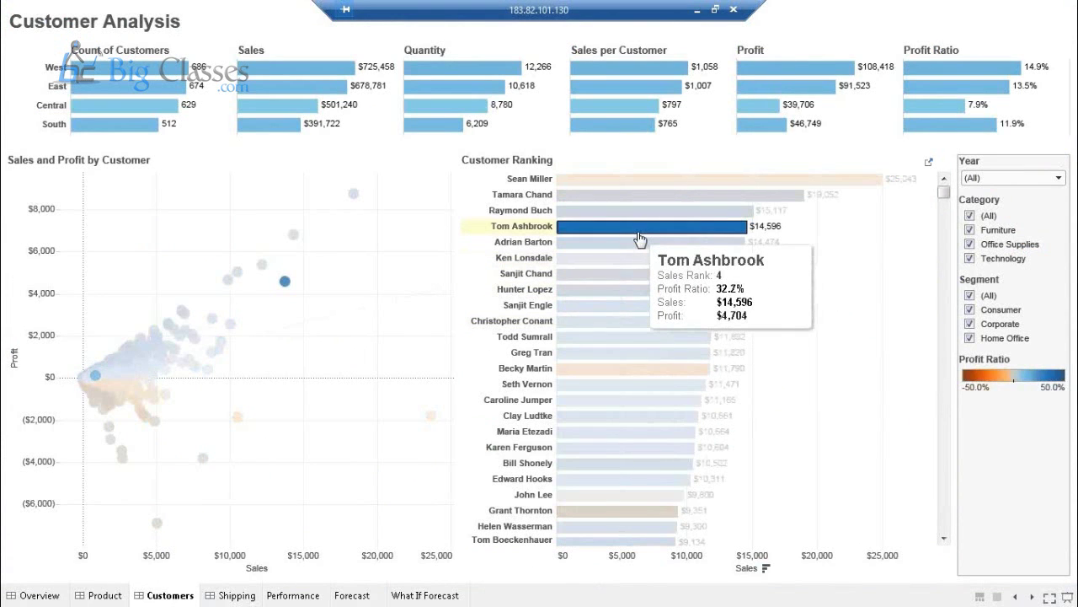
left_click(640, 239)
left_click(640, 239)
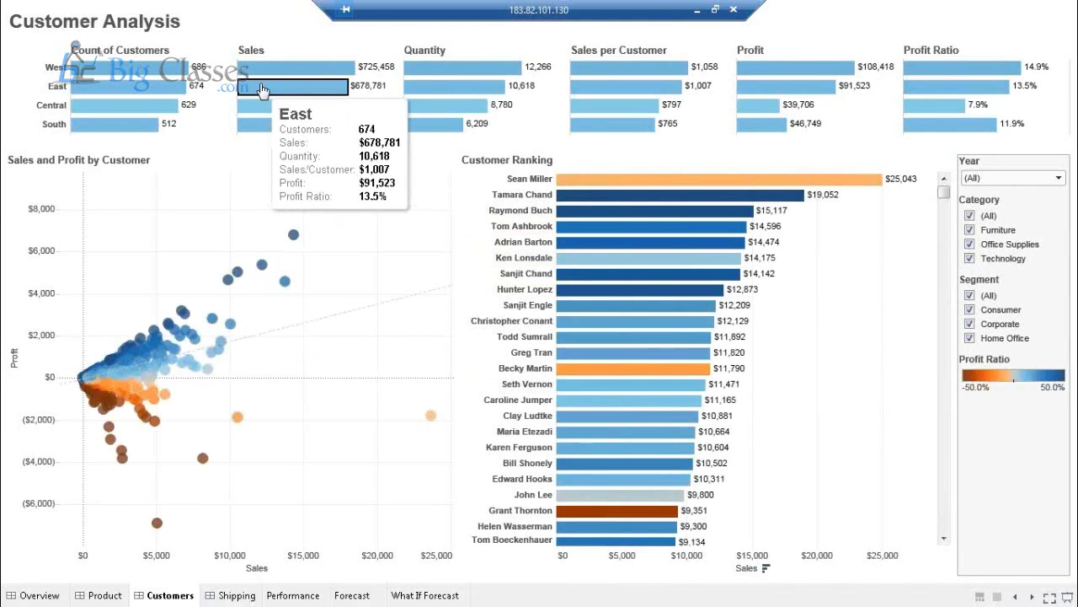
left_click(261, 89)
left_click(122, 100)
left_click(125, 86)
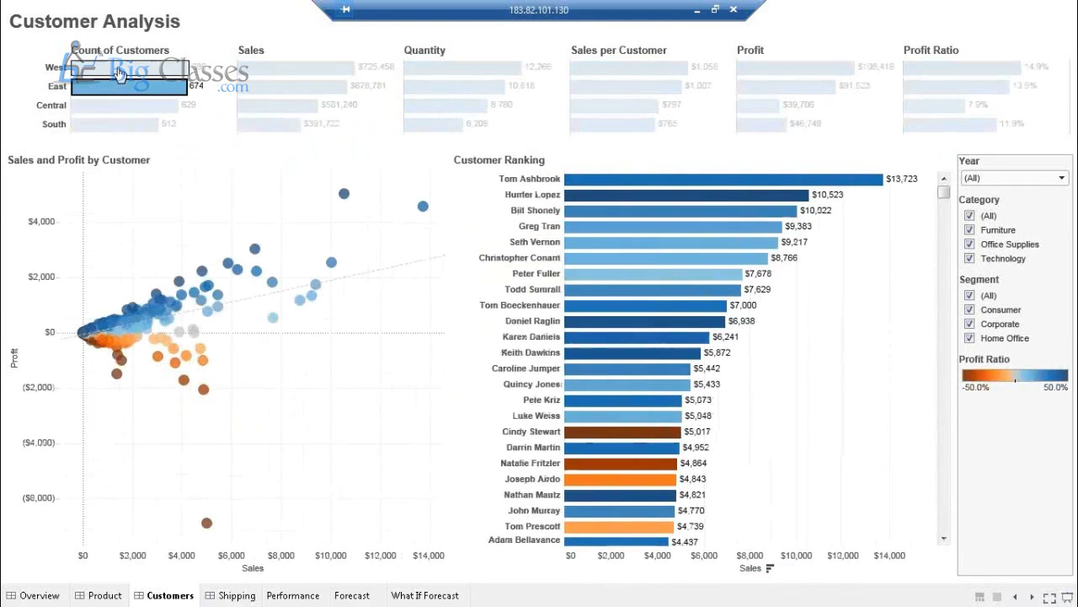
left_click(792, 87)
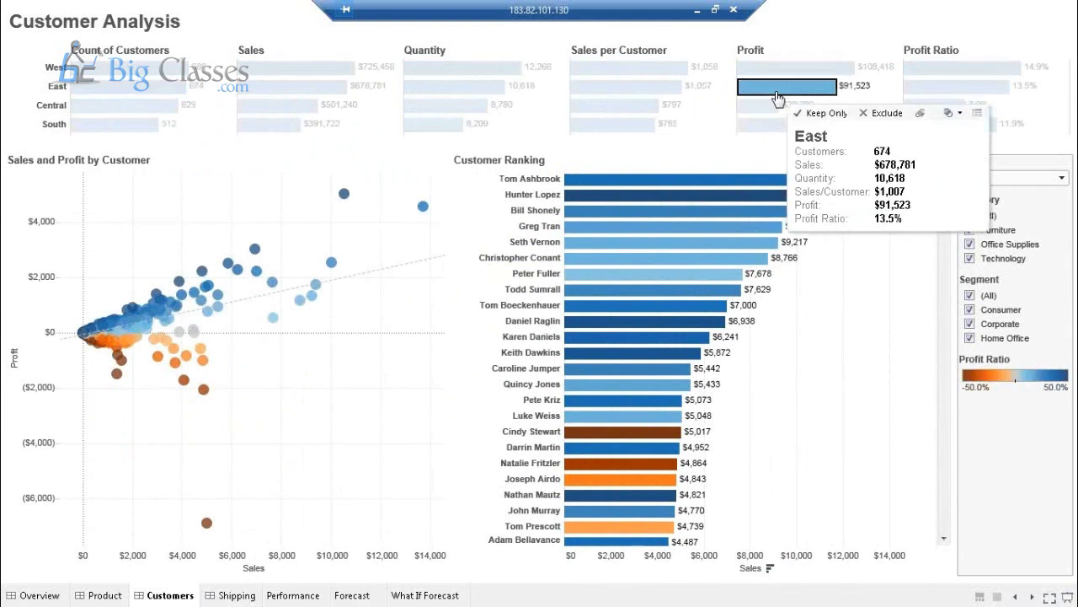
left_click(914, 103)
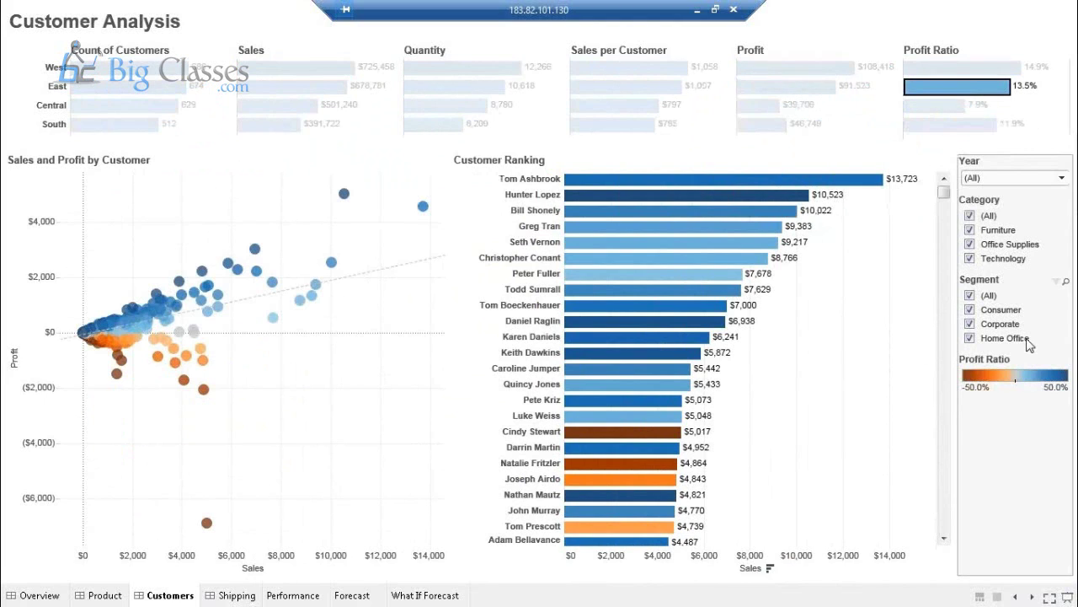
Step: Display the Shipping dashboard and filter it by Shipped Late, including the November 2 week, by Shipped On Time, and finally by Shipped Early
left_click(223, 595)
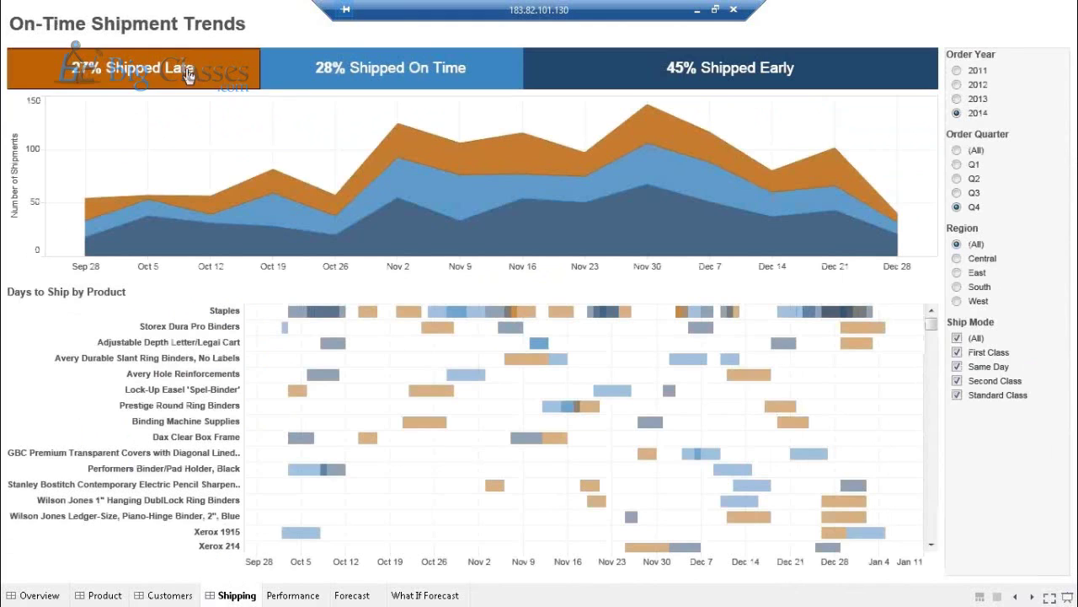
left_click(185, 67)
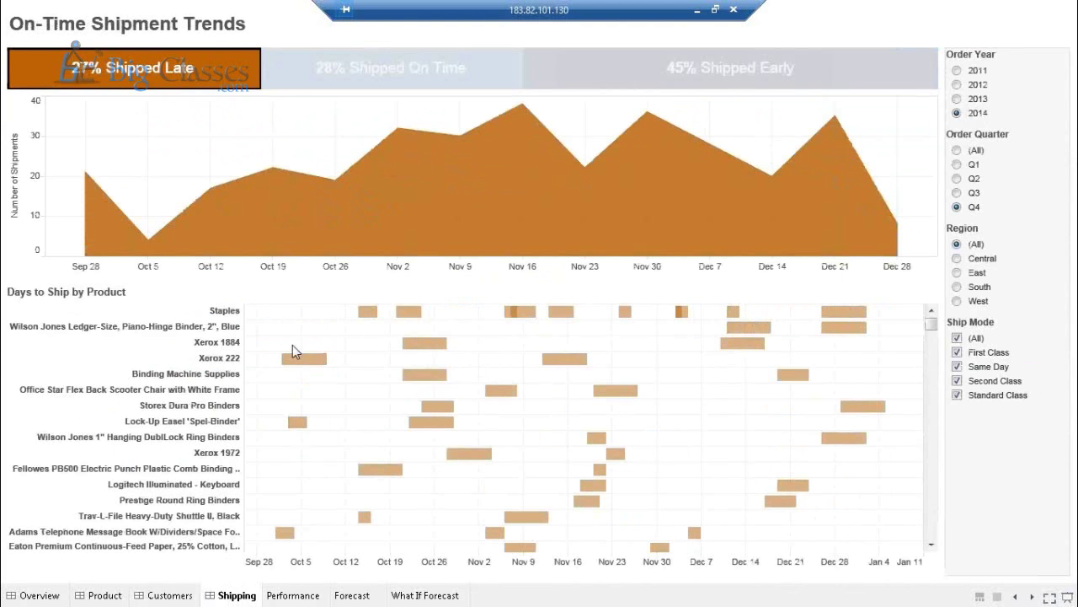
left_click(404, 231)
left_click(166, 377)
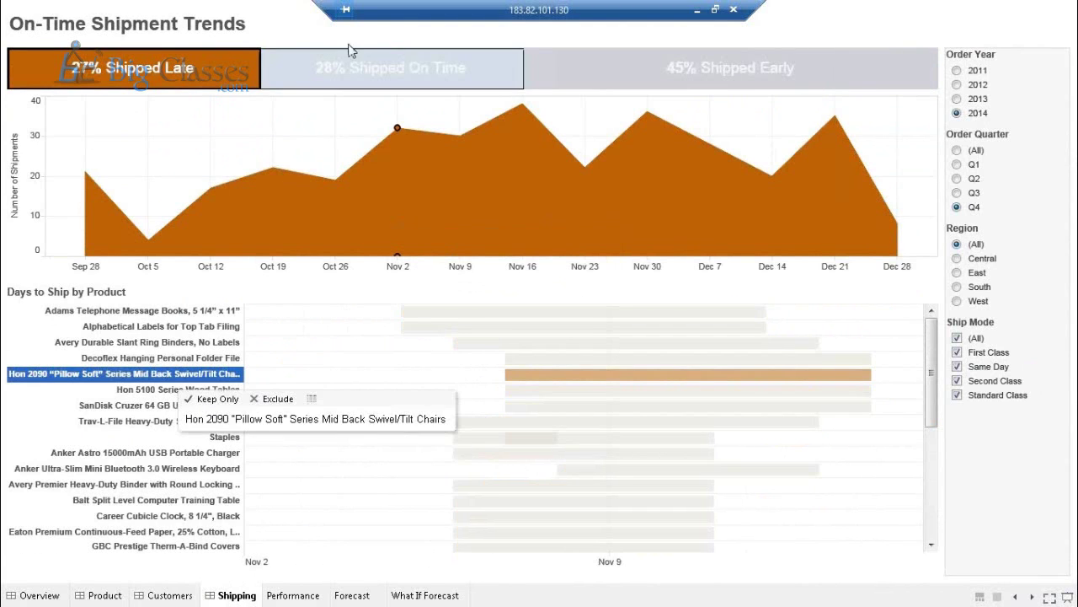
left_click(349, 54)
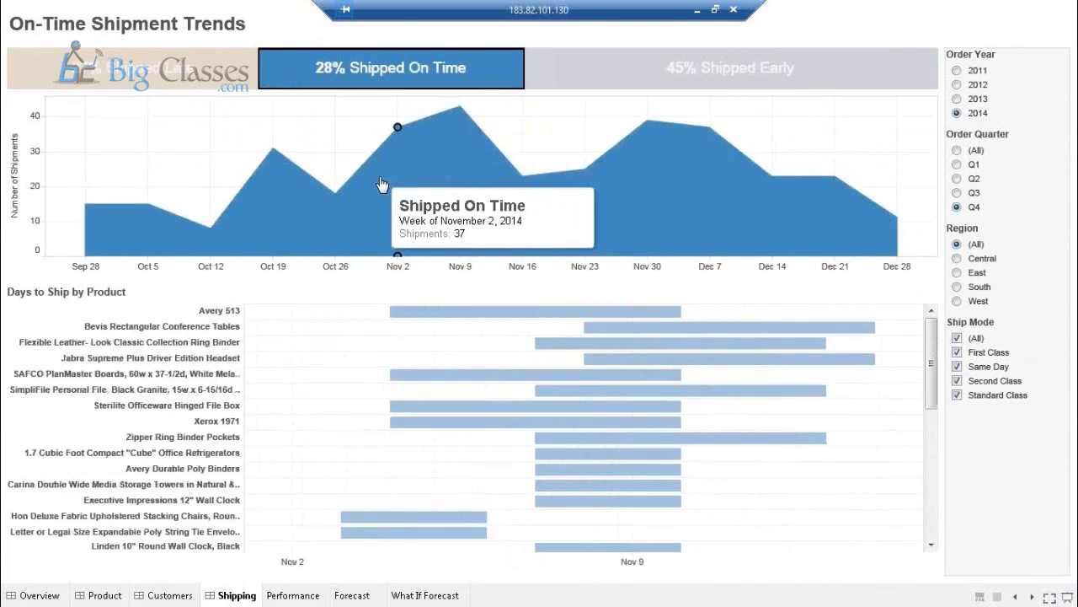
left_click(672, 86)
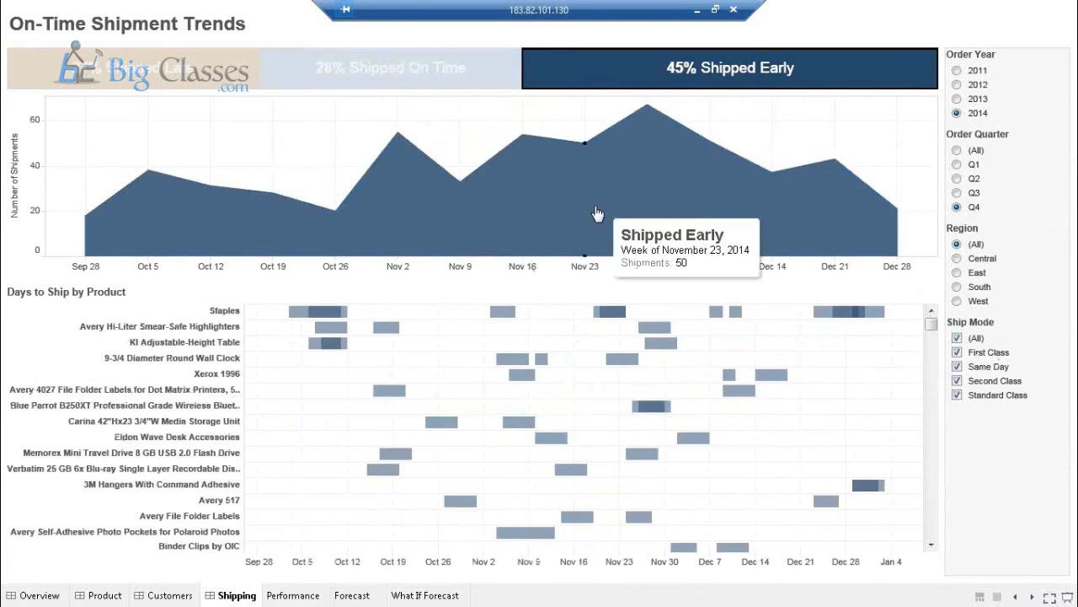
Step: Display the Performance sheet and switch its Year filter to 2013, to 2012, and finally to (All)
left_click(301, 593)
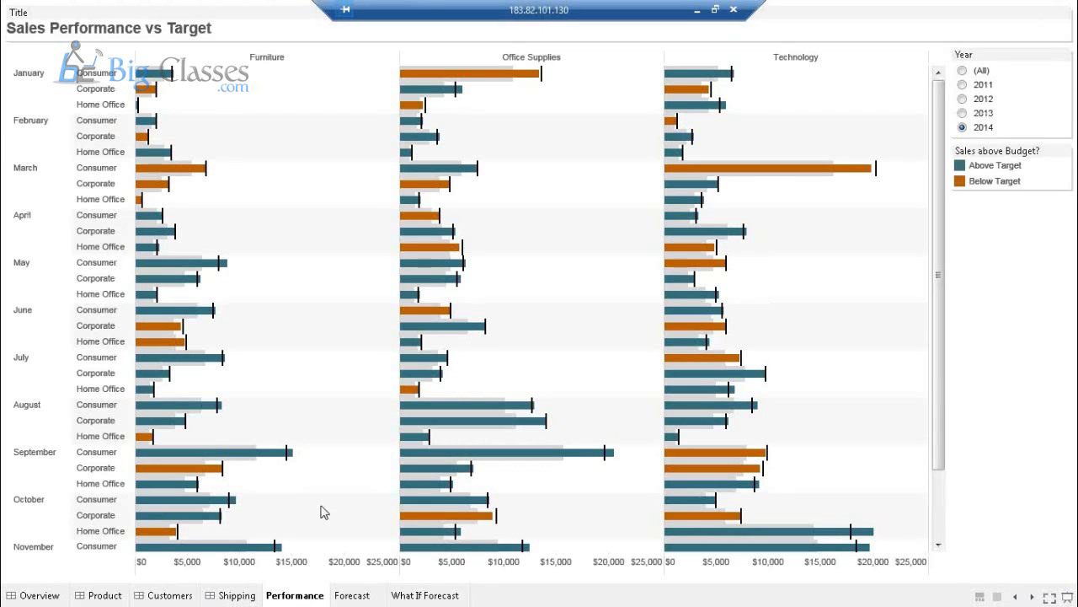
left_click(962, 113)
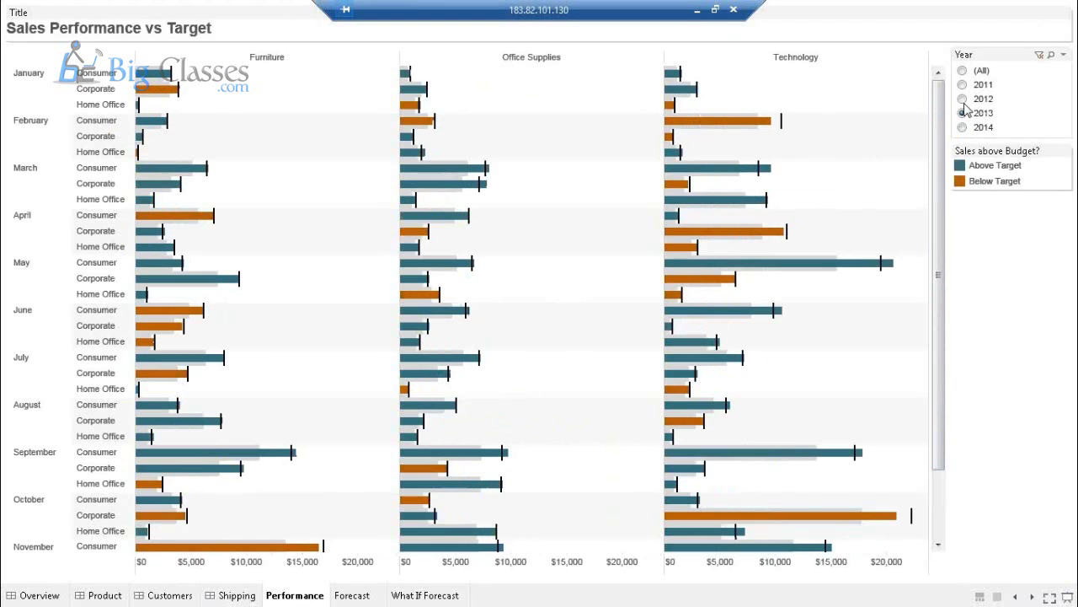
left_click(962, 99)
left_click(964, 72)
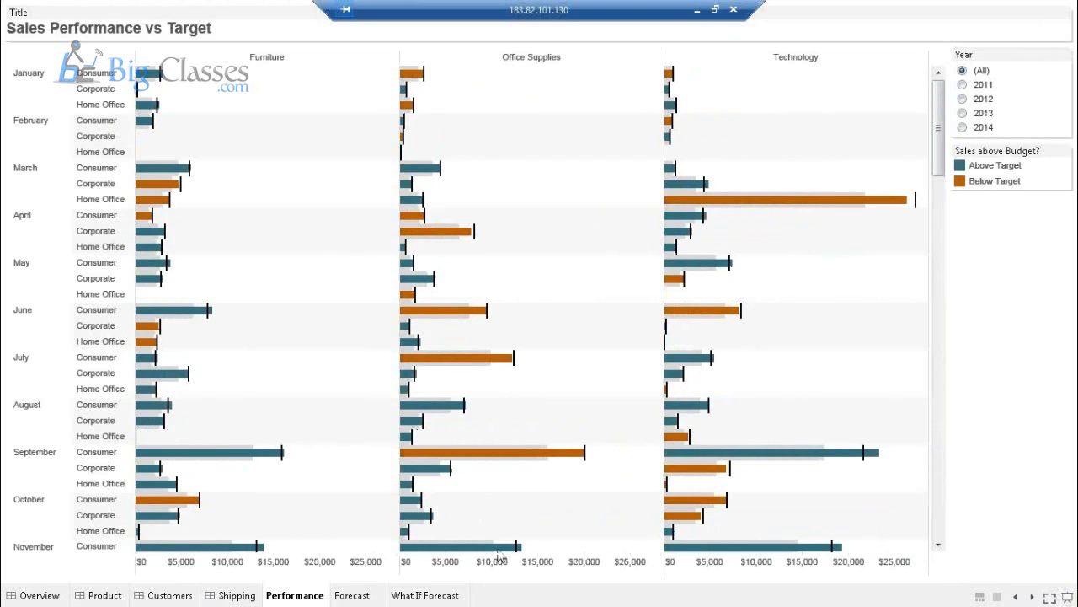
Step: Display the Forecast sheet and shorten its Order Date range to end at 7/19/2012
left_click(352, 595)
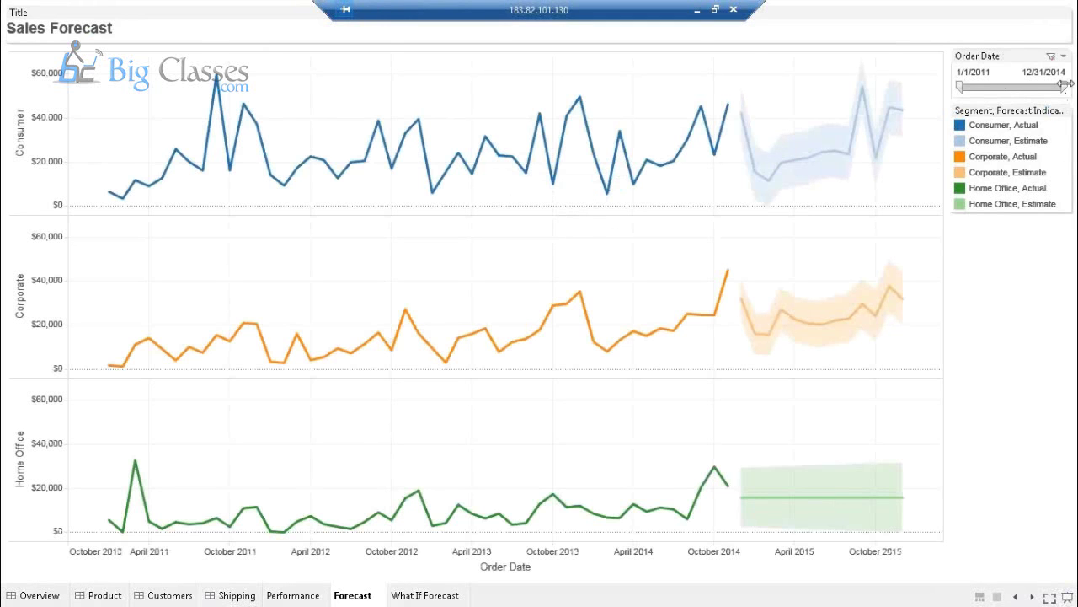
left_click_drag(1065, 85, 1004, 86)
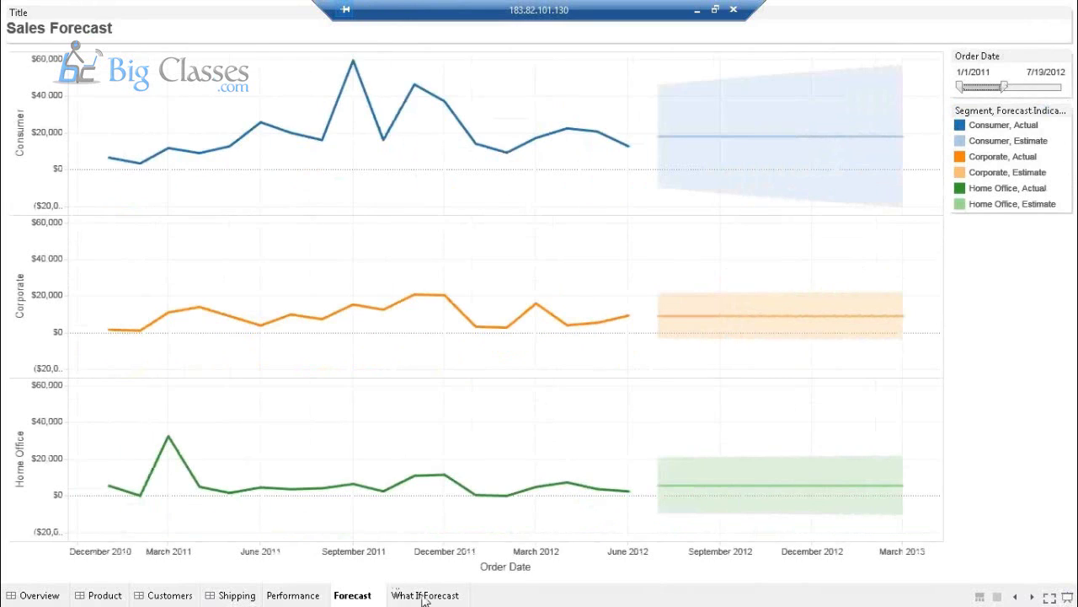
Step: Display the What If Forecast sheet and raise the Churn Rate to 7.00% and New Business Growth to 45%
left_click(424, 596)
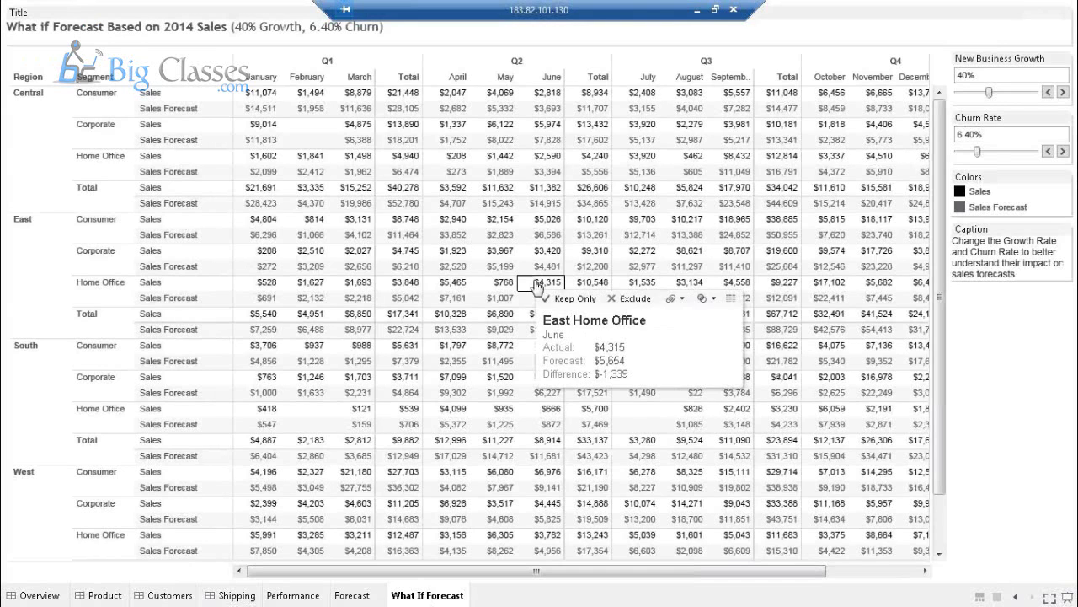
left_click(1063, 152)
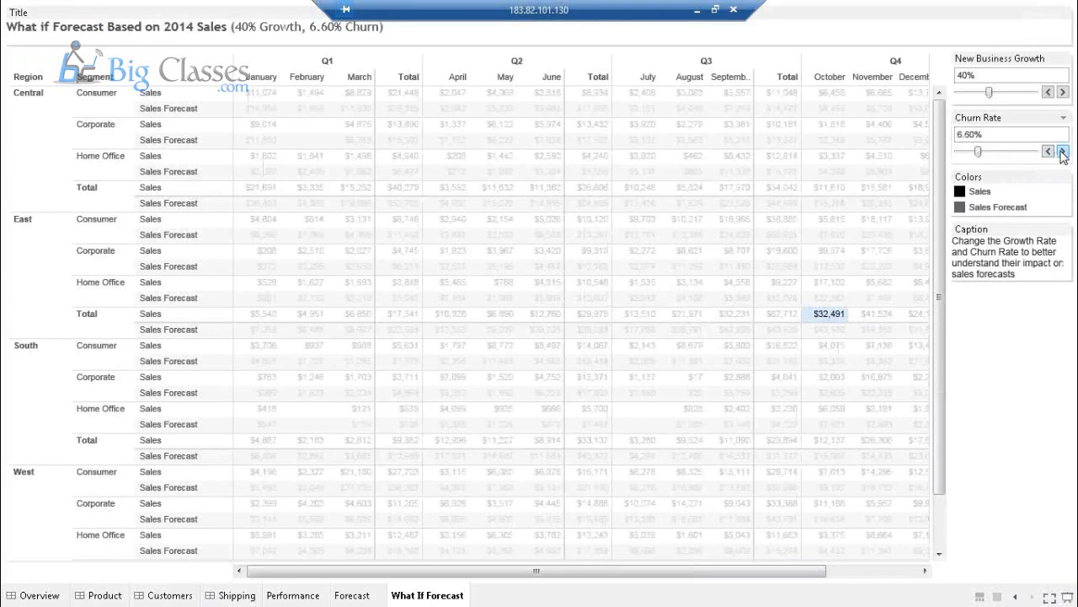
left_click(1063, 152)
left_click(1062, 151)
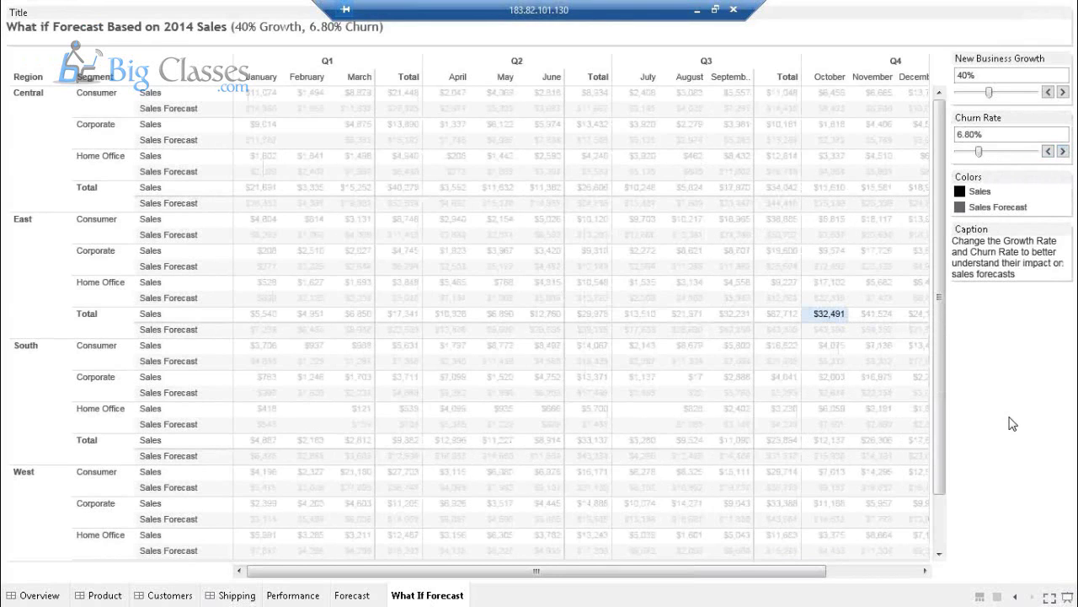
left_click(1063, 152)
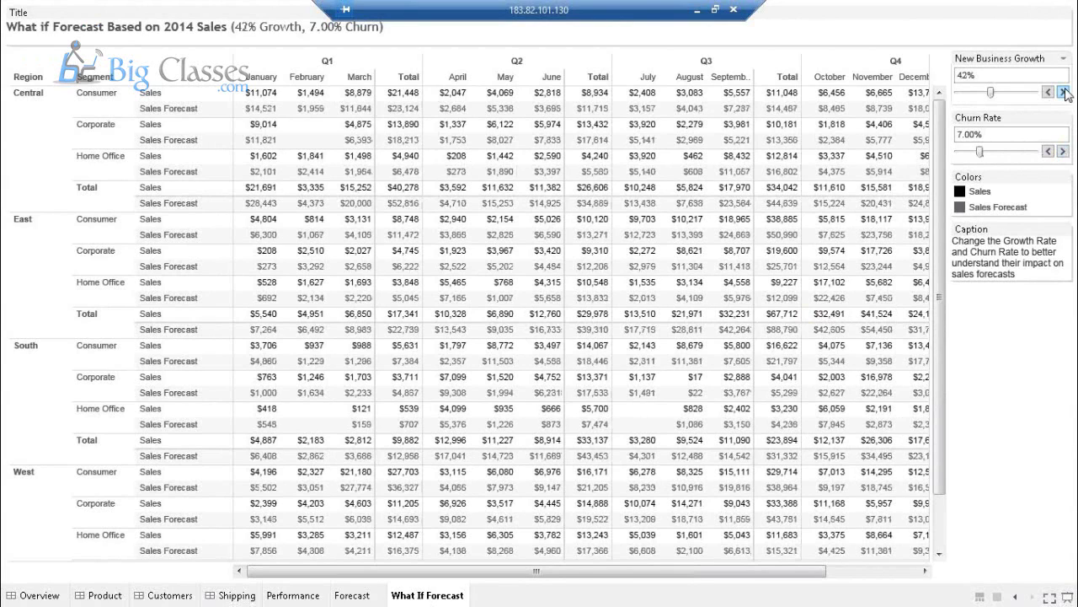
left_click(1064, 91)
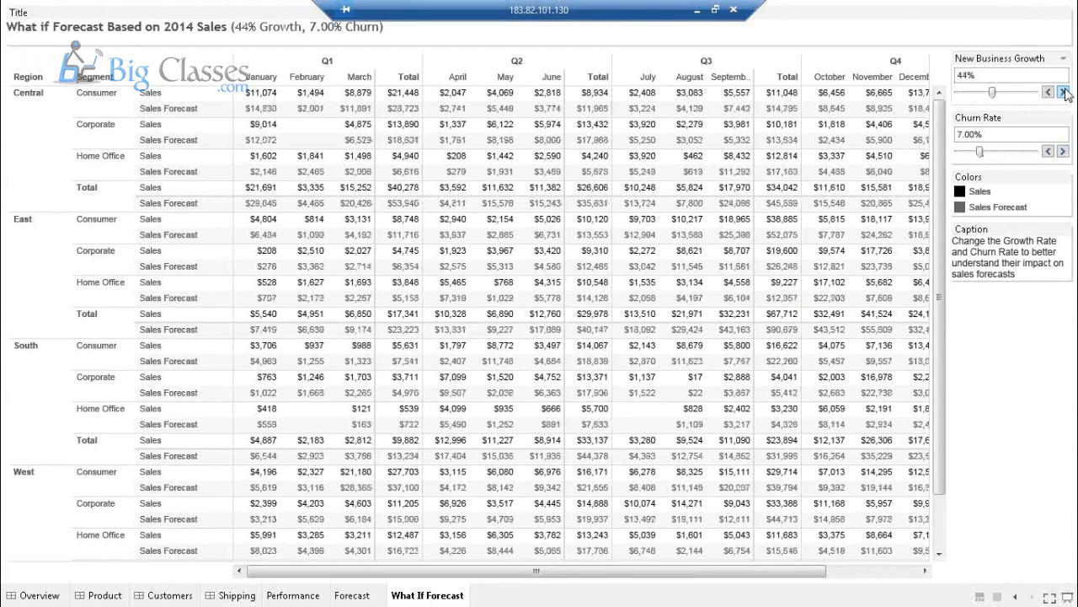
left_click(1064, 91)
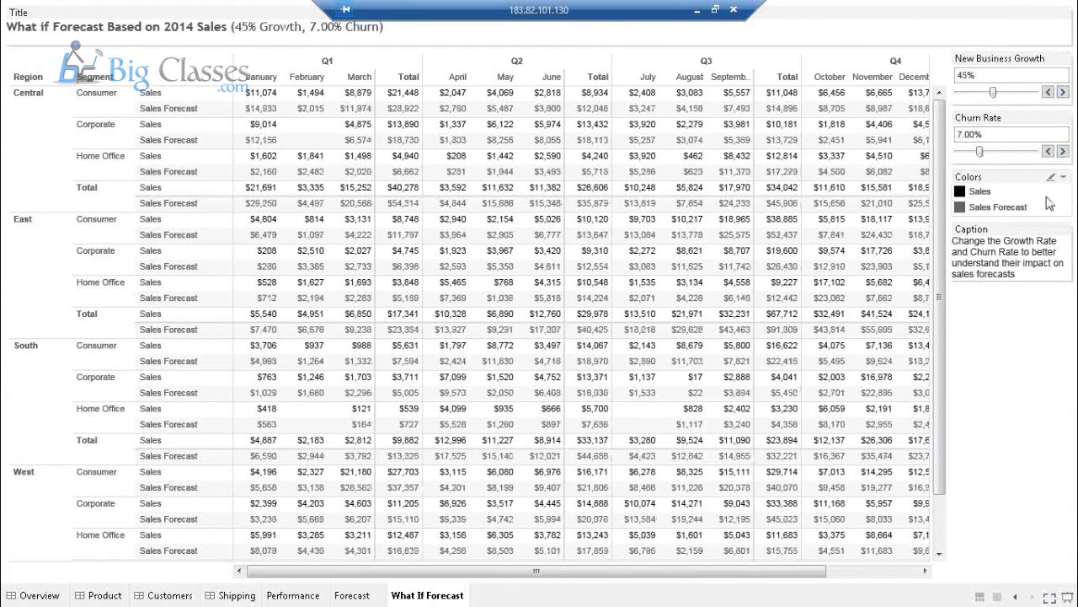
mouse_move(633, 215)
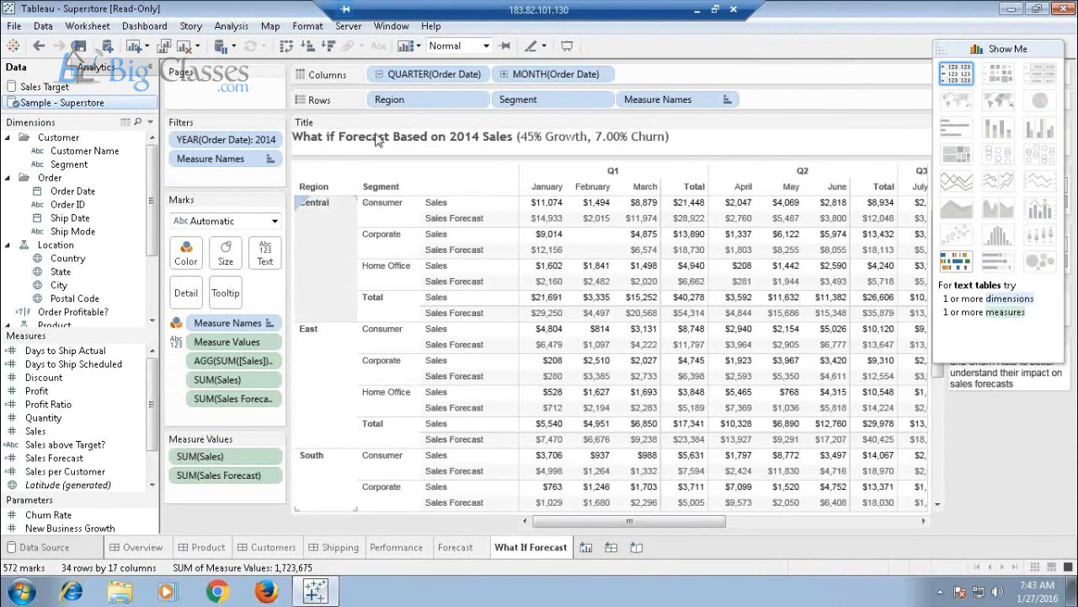
left_click(347, 29)
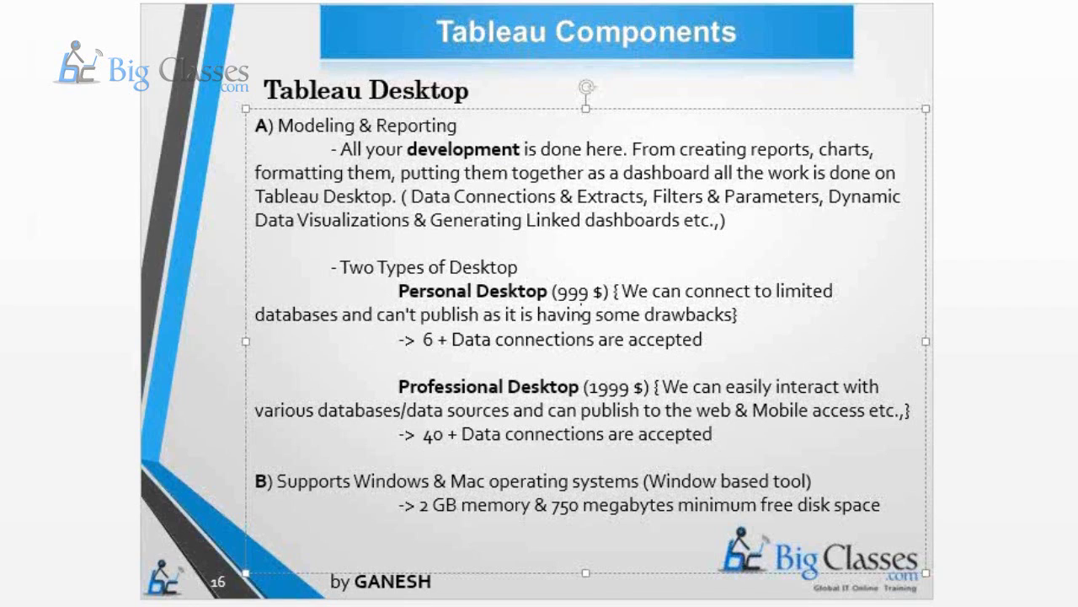
key("Escape")
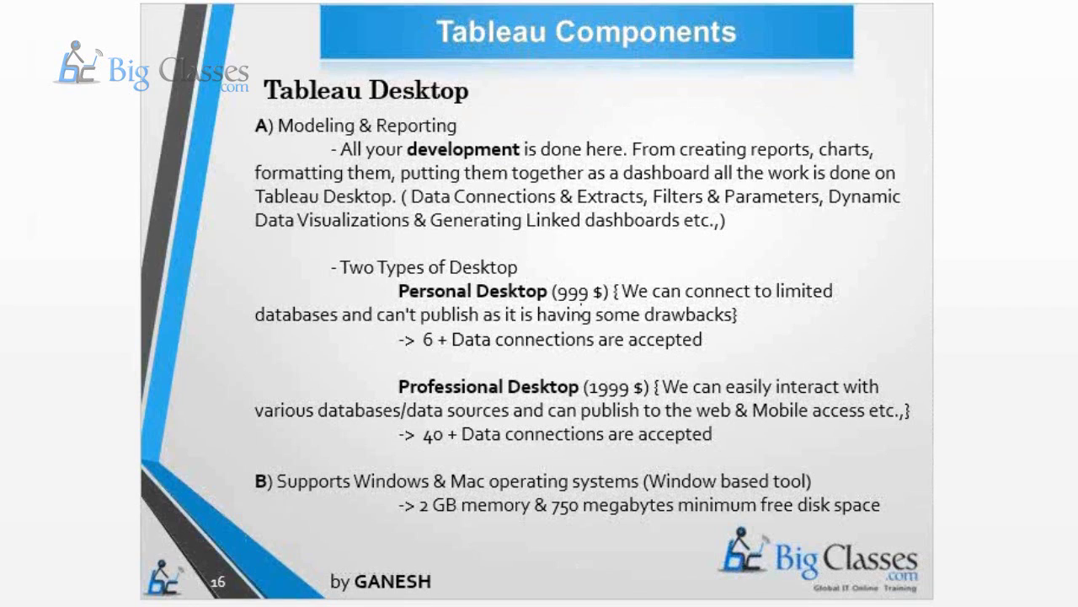
key("Page_Down")
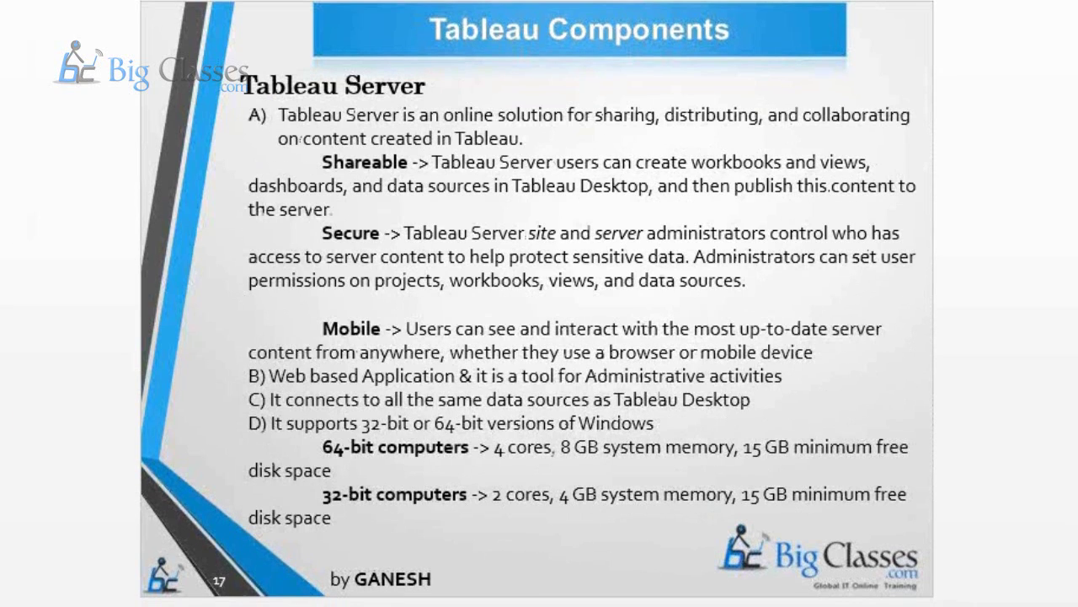
key("shift+F5")
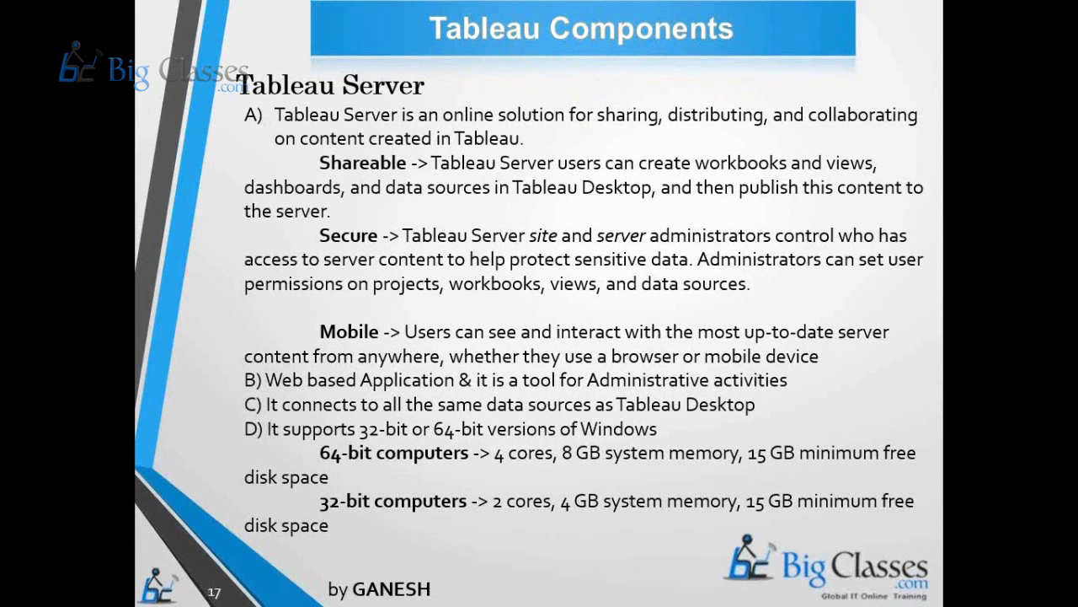
key("Page_Up")
key("Page_Up")
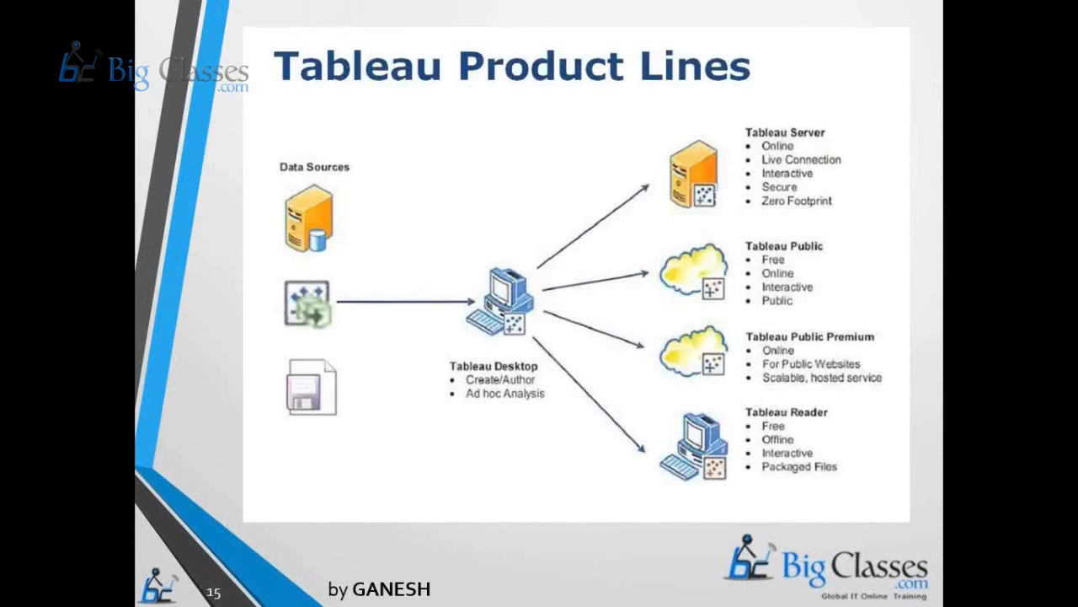
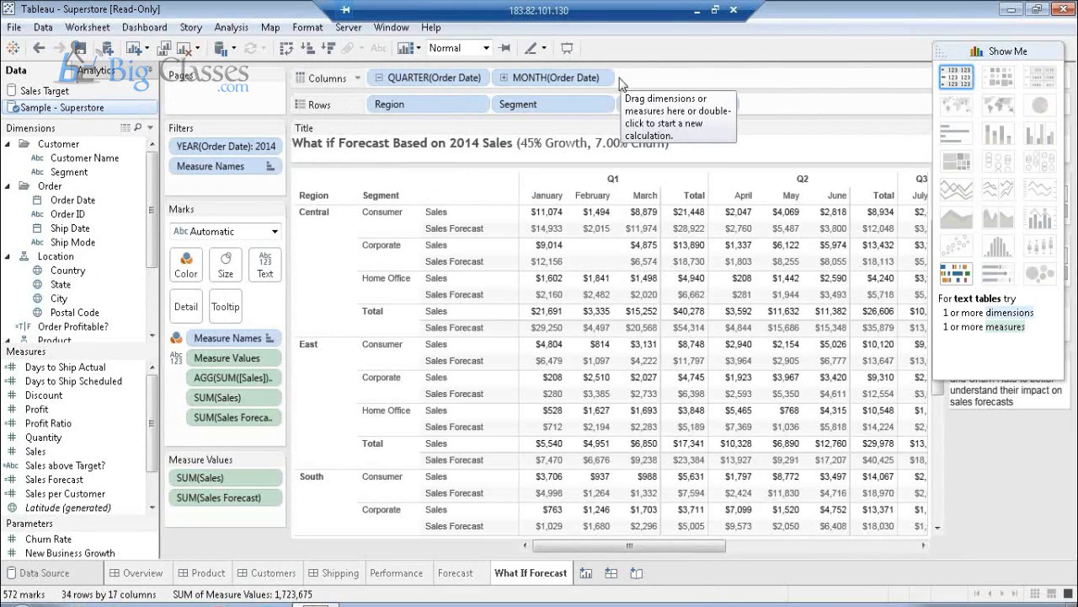
Step: Display the Forecast sheet and sign in to Tableau Server at localhost with the account username and password
left_click(348, 27)
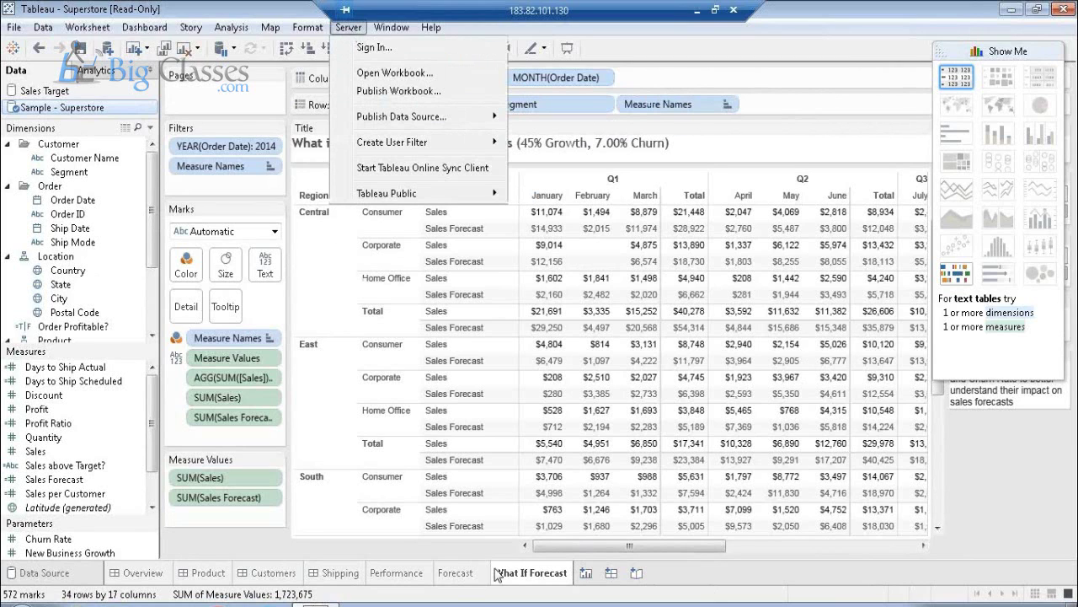
left_click(456, 574)
left_click(349, 27)
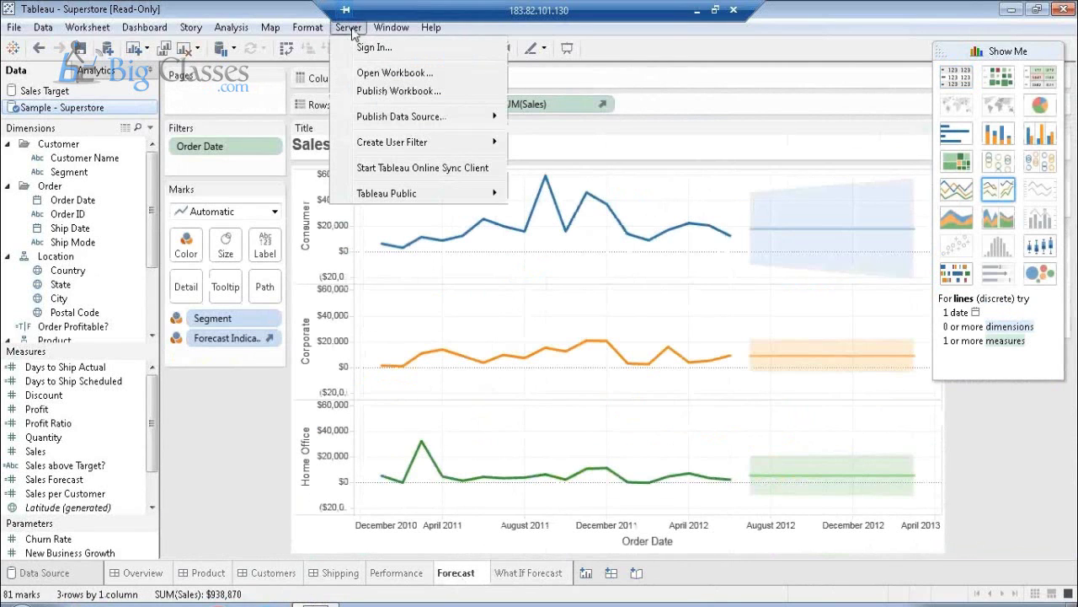
left_click(364, 49)
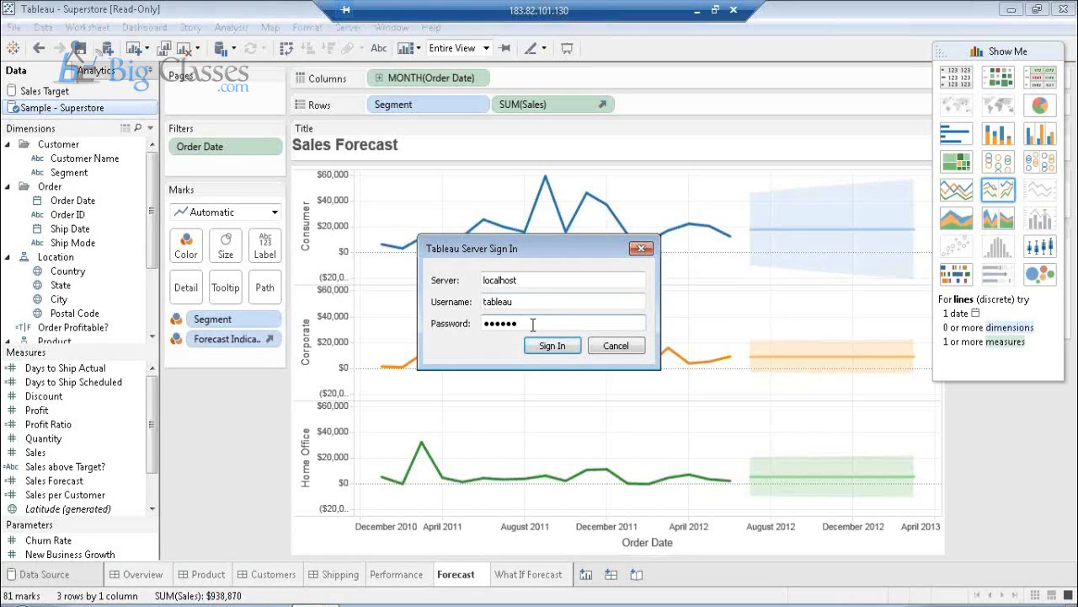
left_click(553, 346)
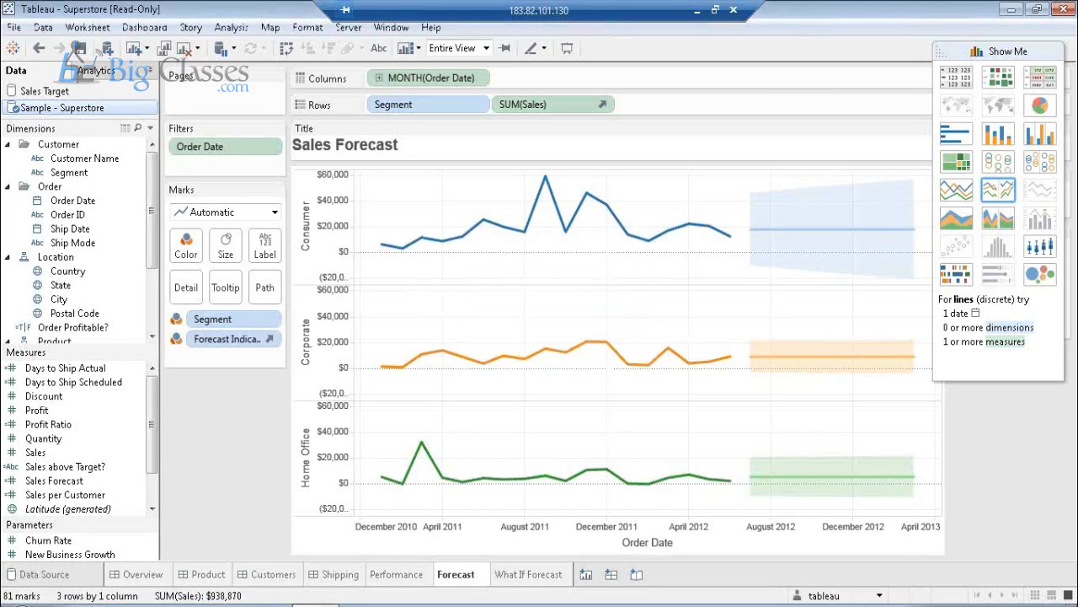
left_click(319, 605)
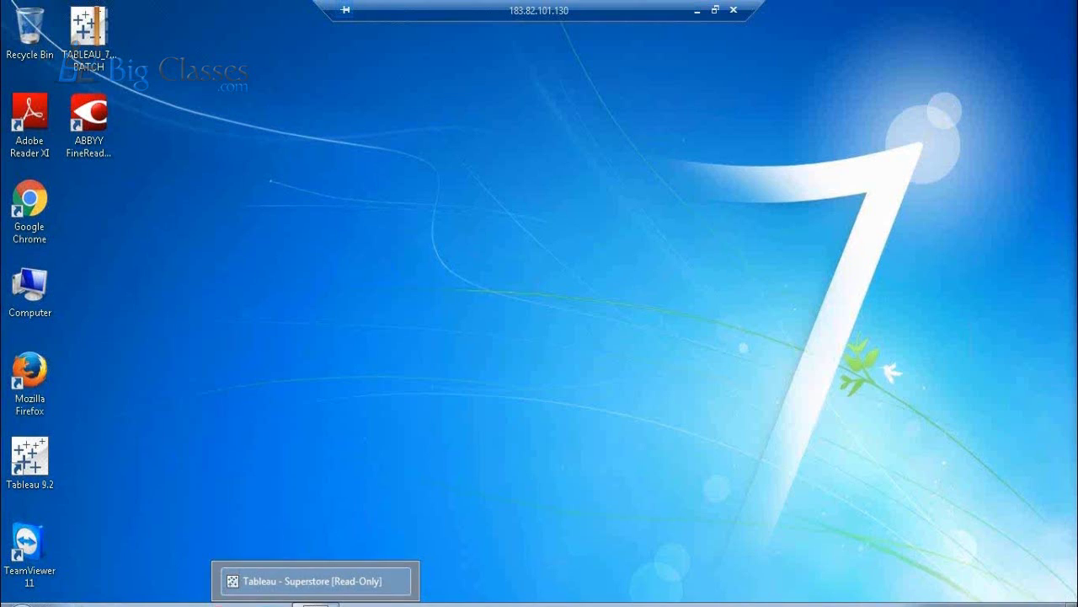
left_click(697, 10)
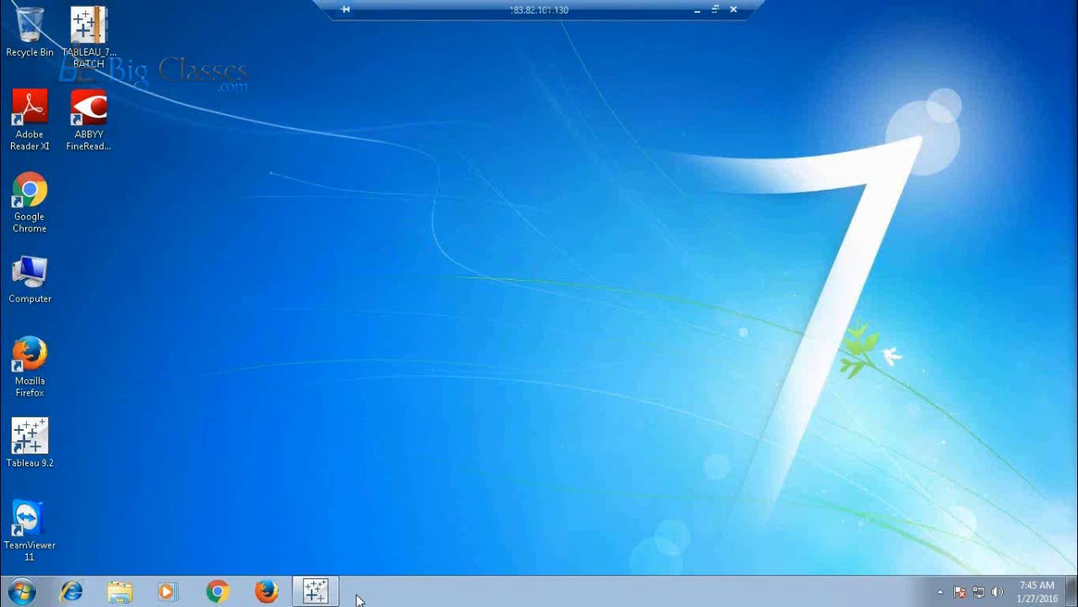
left_click(217, 593)
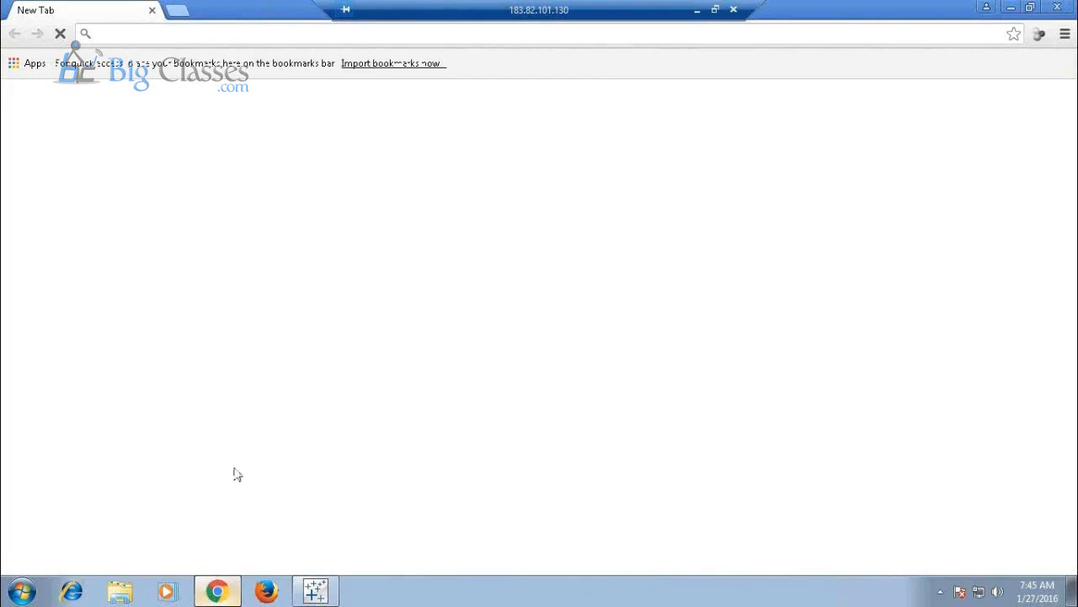
type("t")
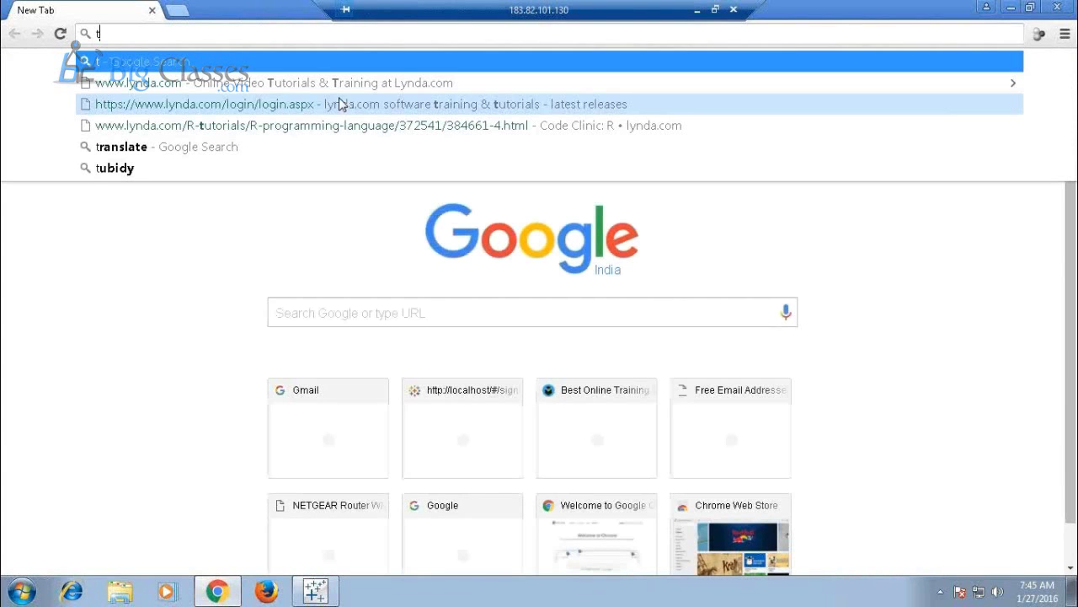
left_click(1057, 8)
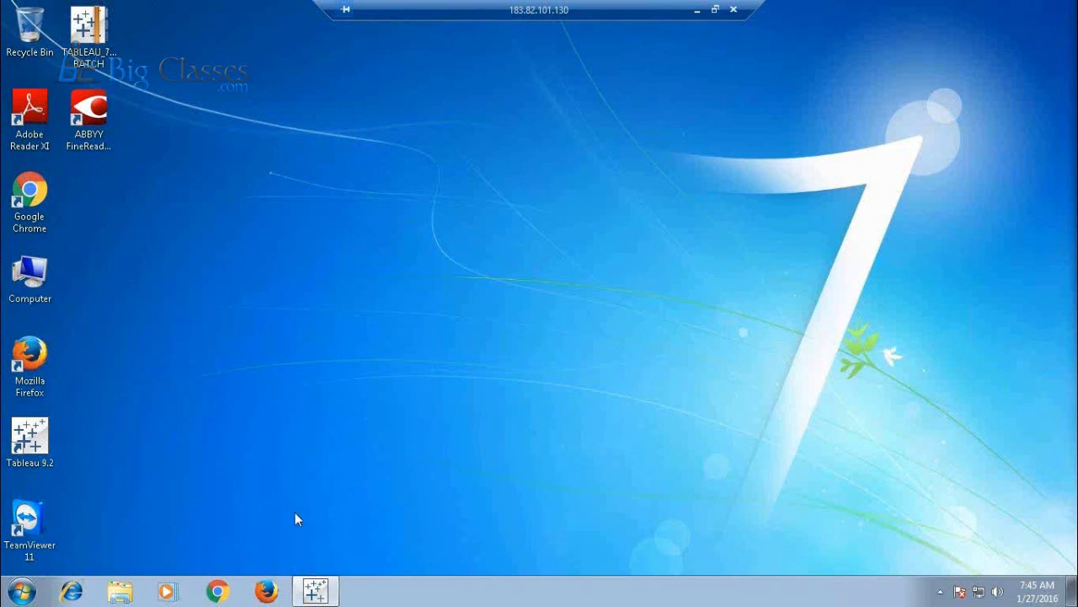
left_click(71, 593)
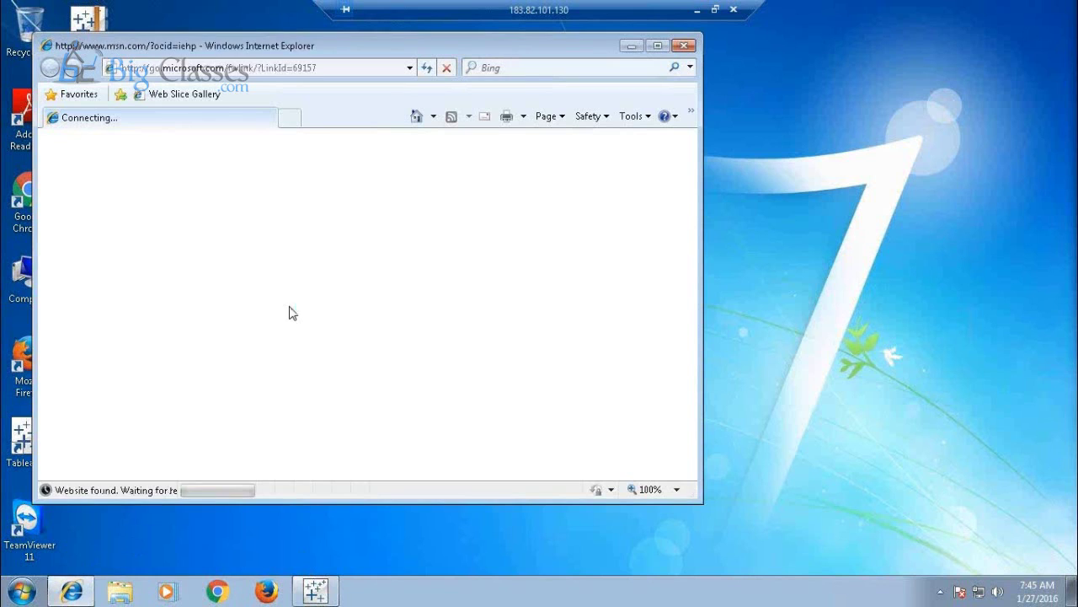
type("ta")
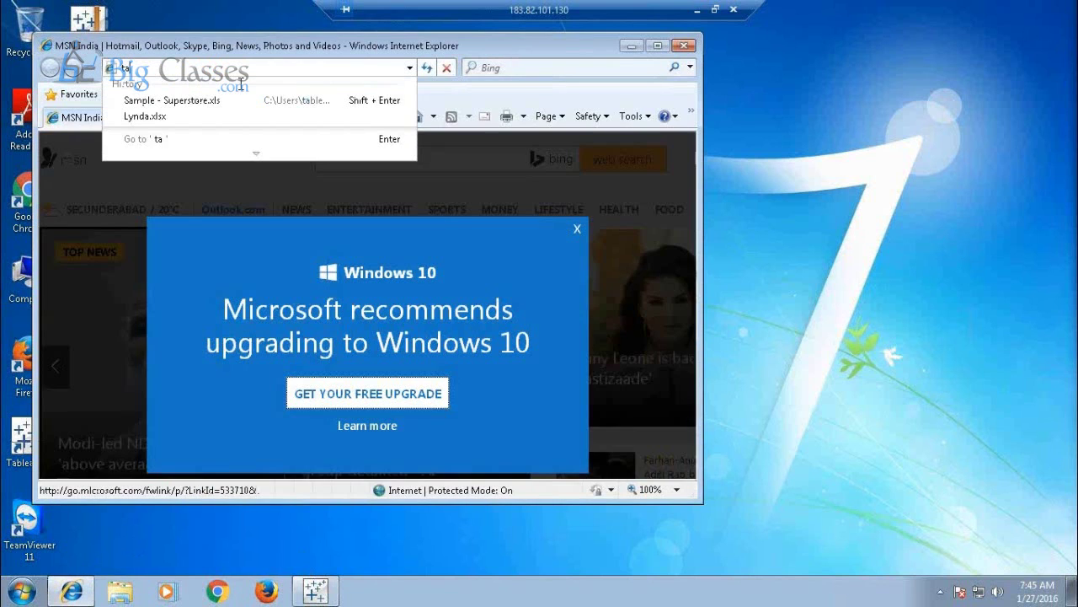
left_click(409, 67)
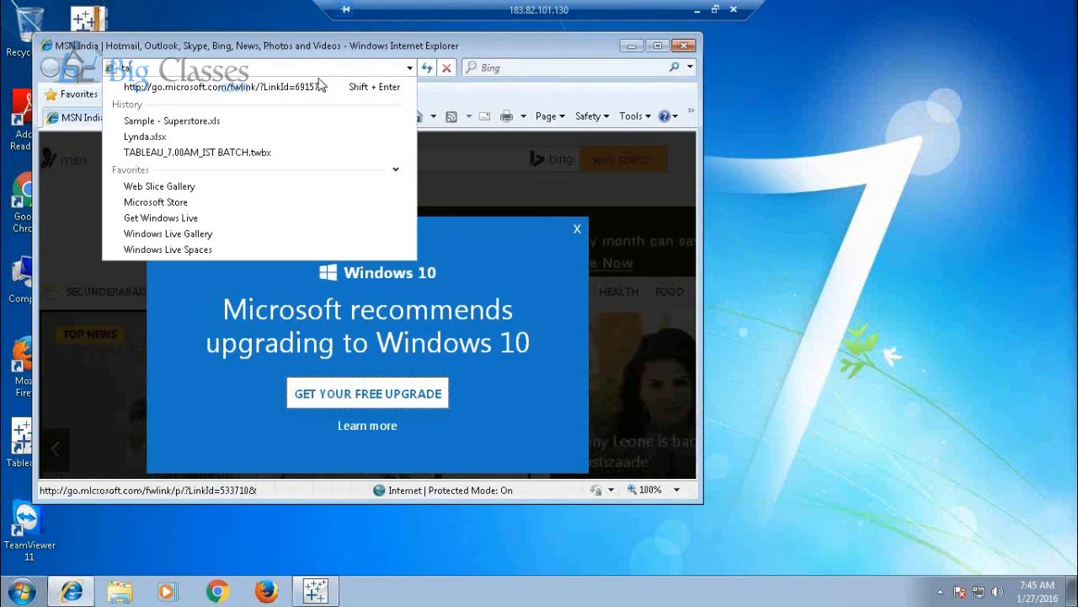
key("BackSpace")
key("BackSpace")
type("loca")
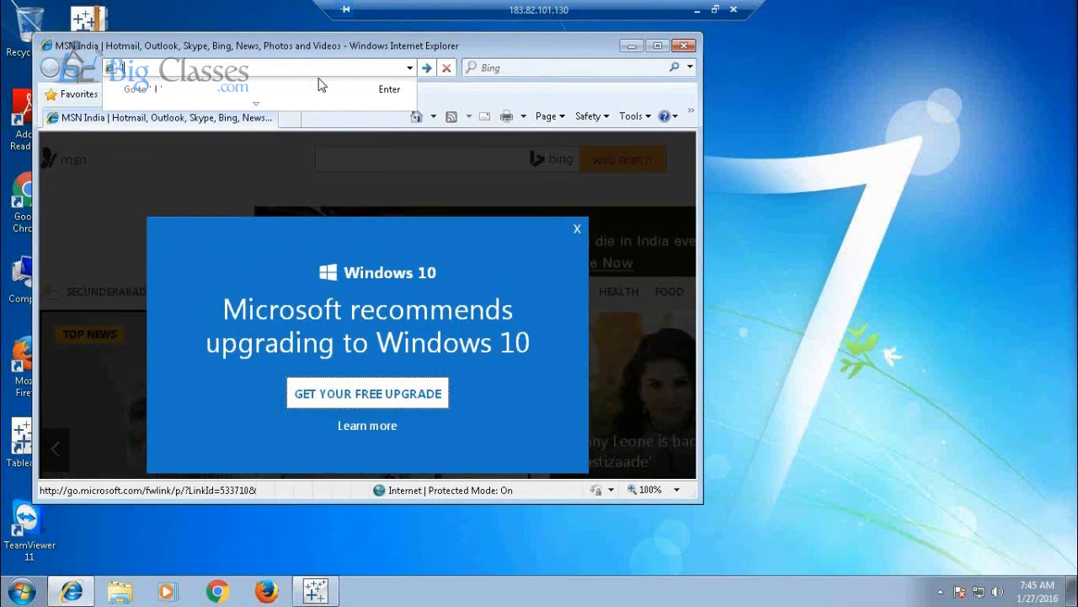
left_click(684, 45)
Step: Open the Tableau Server sign-in page at localhost/#/signin in Google Chrome and sign in with the saved username and password
left_click(217, 591)
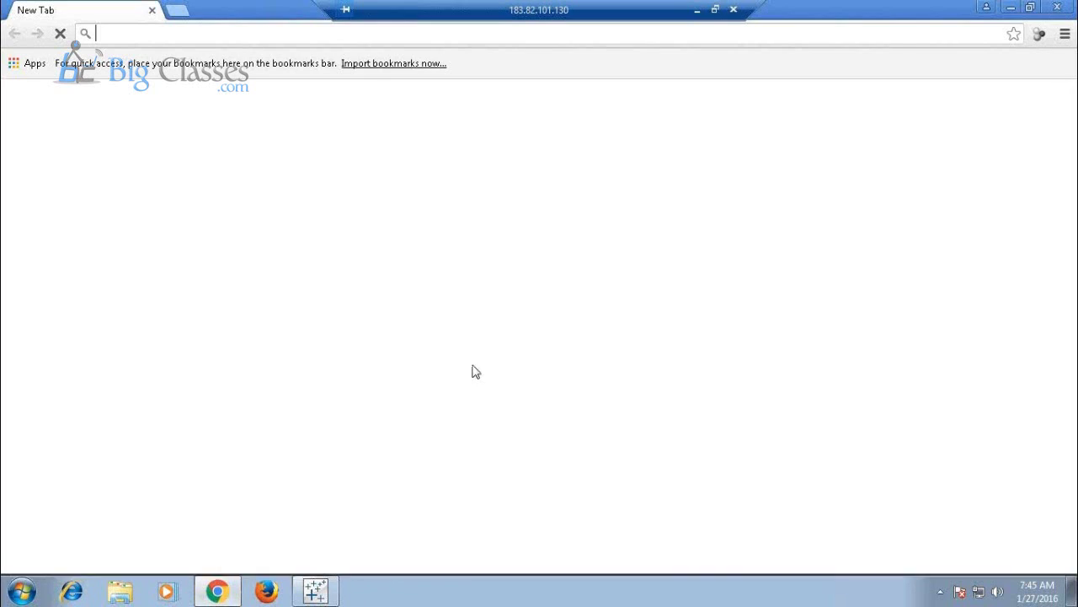
type("localhost")
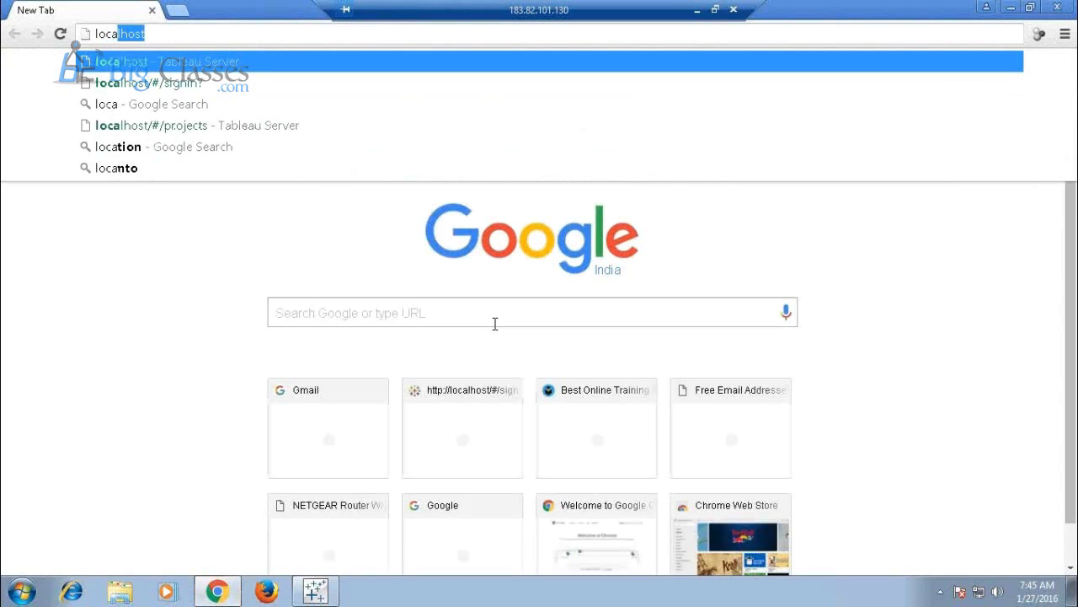
left_click(209, 88)
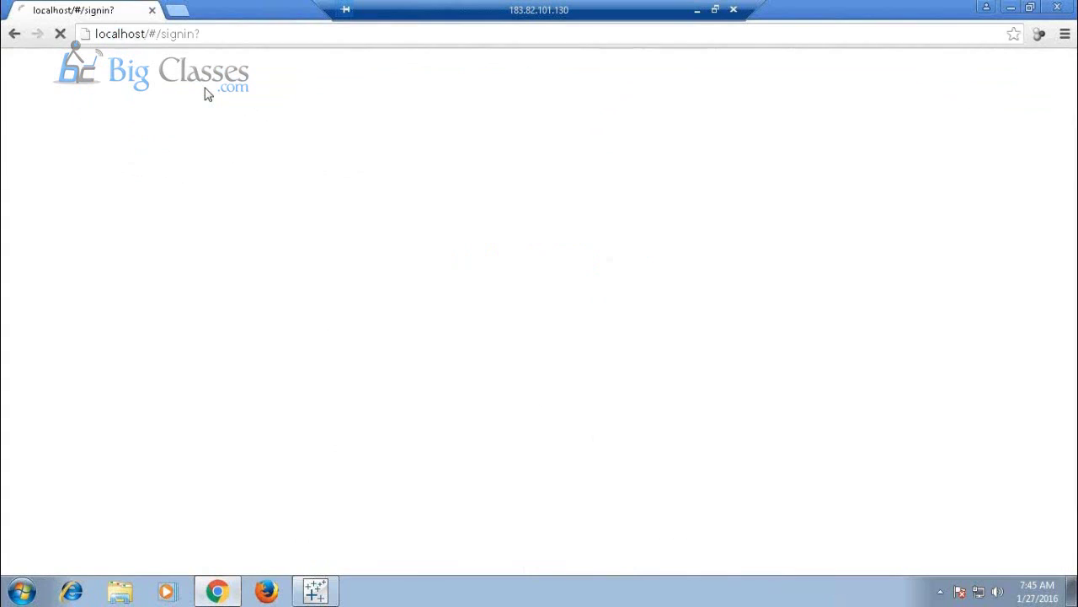
left_click(216, 34)
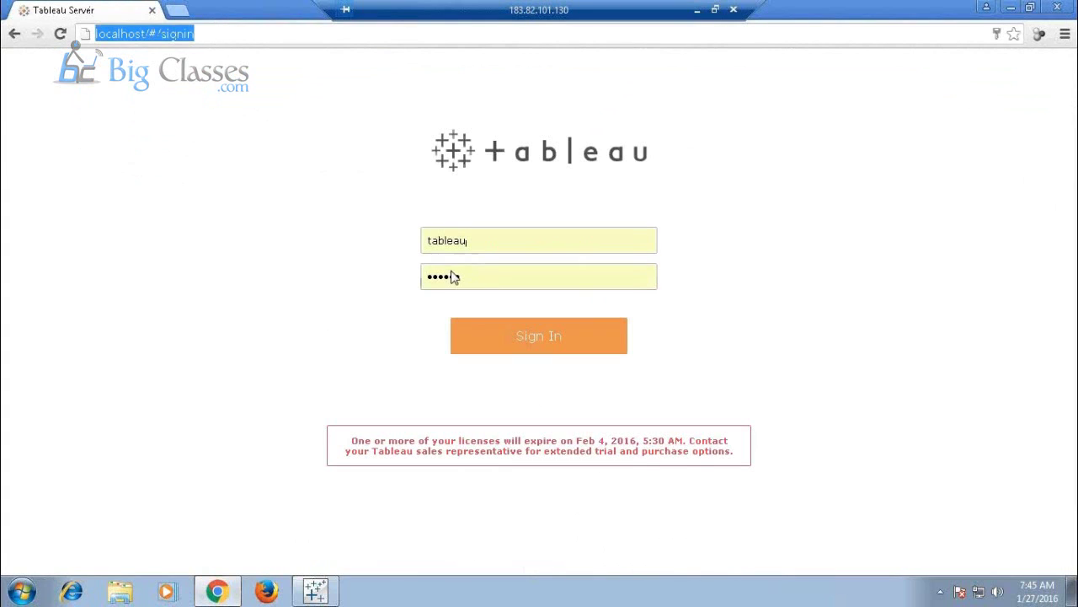
left_click(484, 248)
left_click(520, 347)
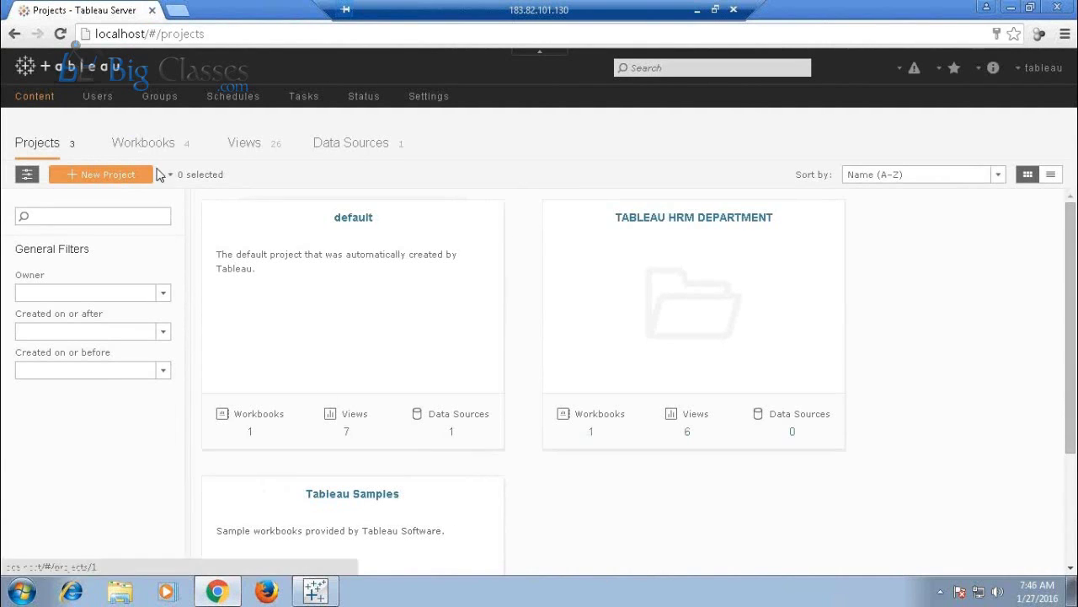
Step: Open the College view of the HRM DEPARTMENT workbook from the server's workbooks and look through its page
left_click(147, 153)
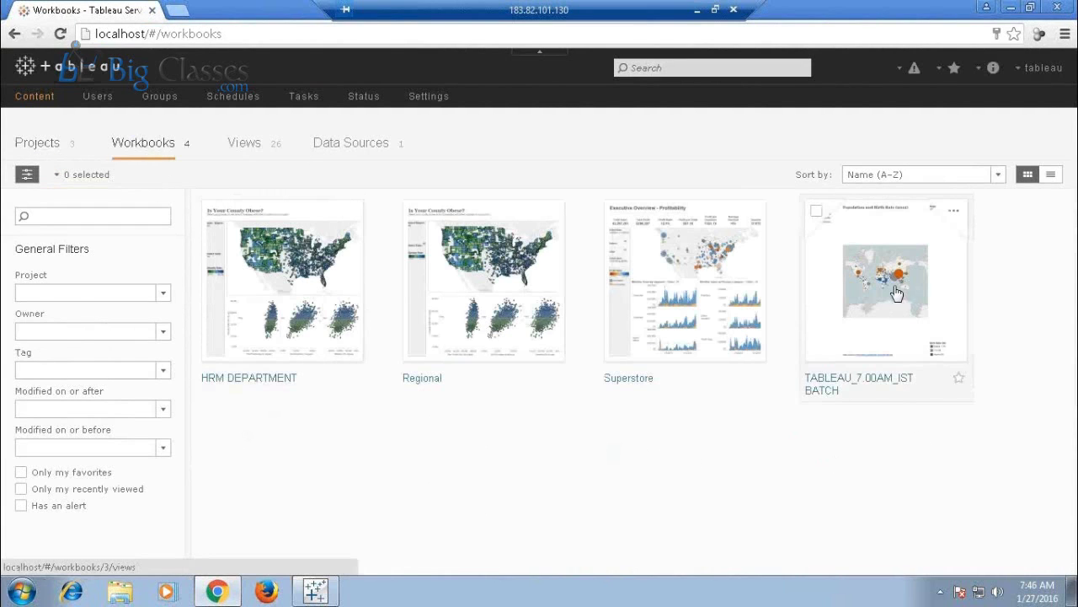
mouse_move(611, 308)
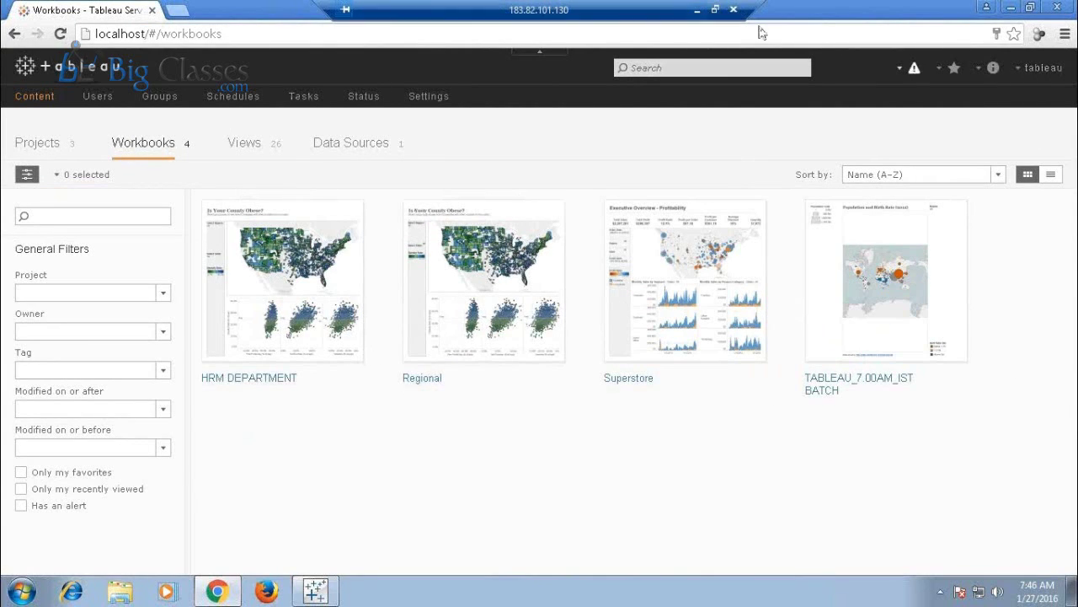
left_click(310, 285)
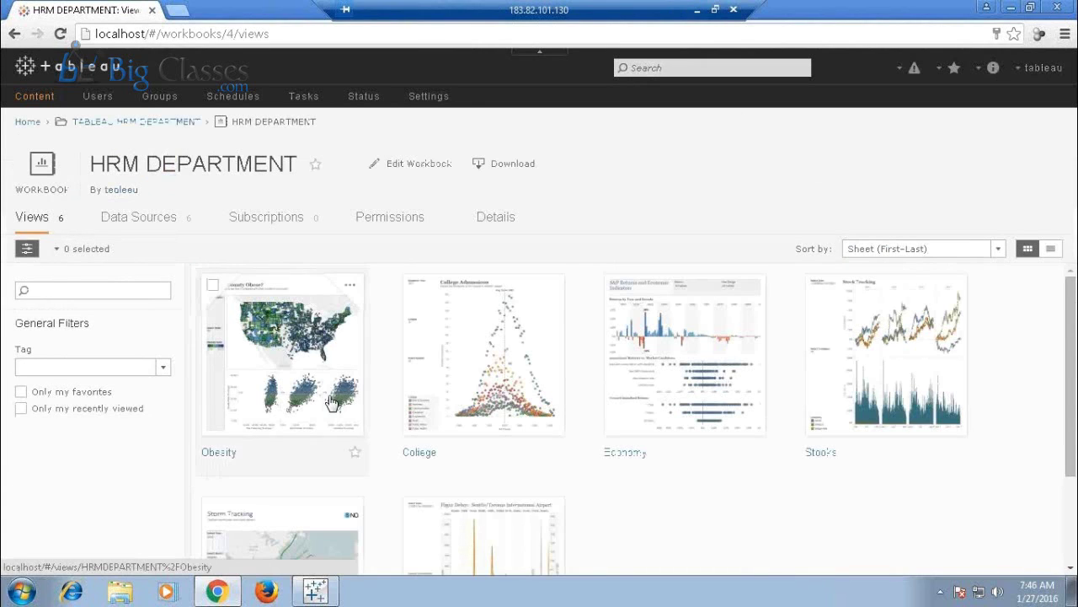
left_click(464, 318)
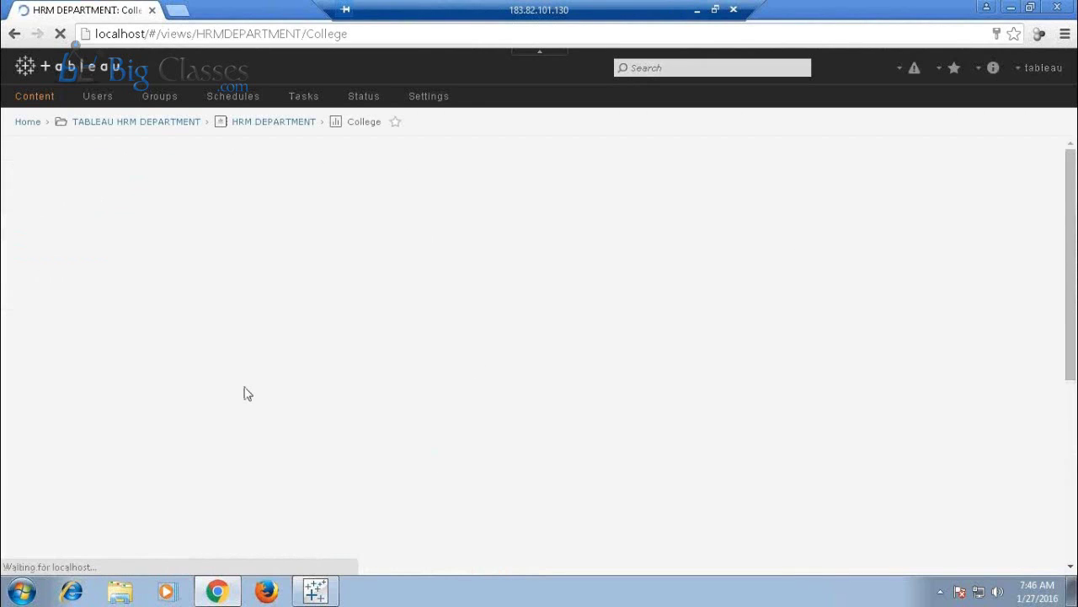
left_click(376, 41)
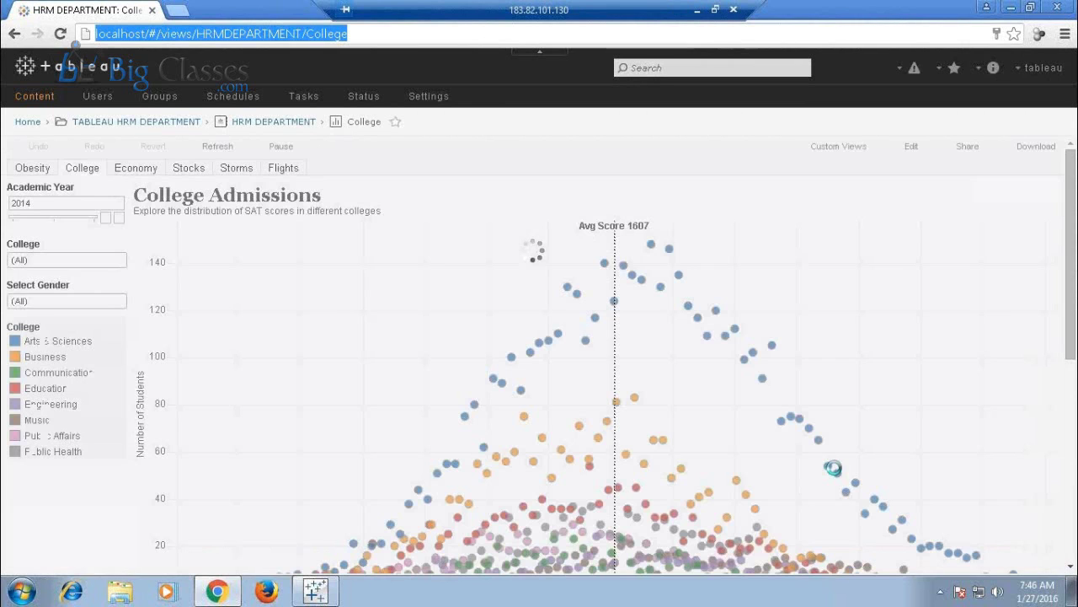
scroll(713, 370, "down", 5)
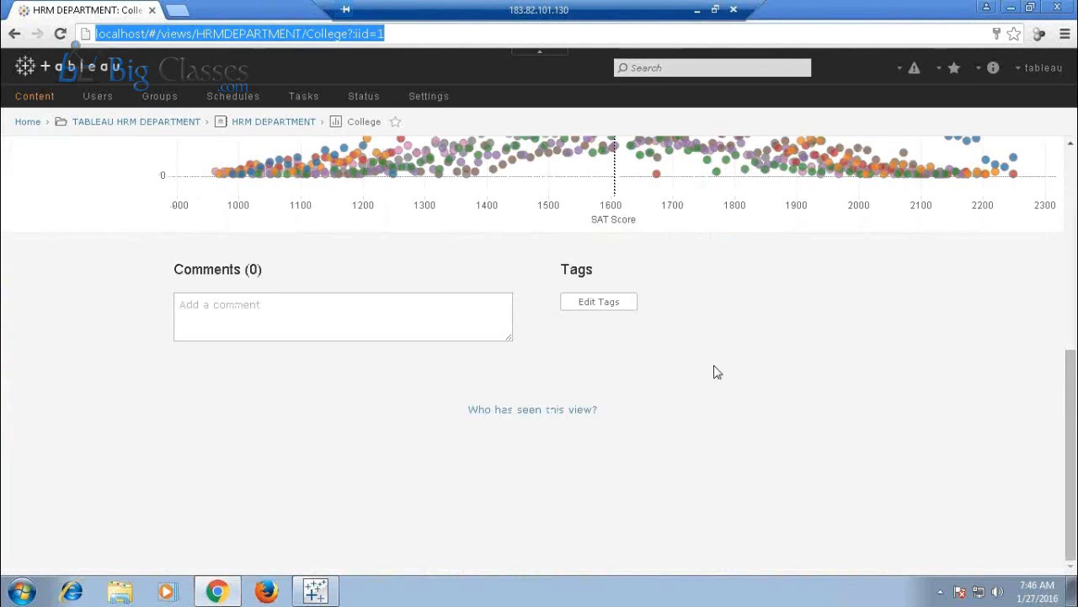
scroll(676, 407, "up", 5)
Step: Set the College Admissions view's Academic Year to 2013, highlighting College of Business and College of Arts & Sciences marks before clearing the selection
left_click(577, 429)
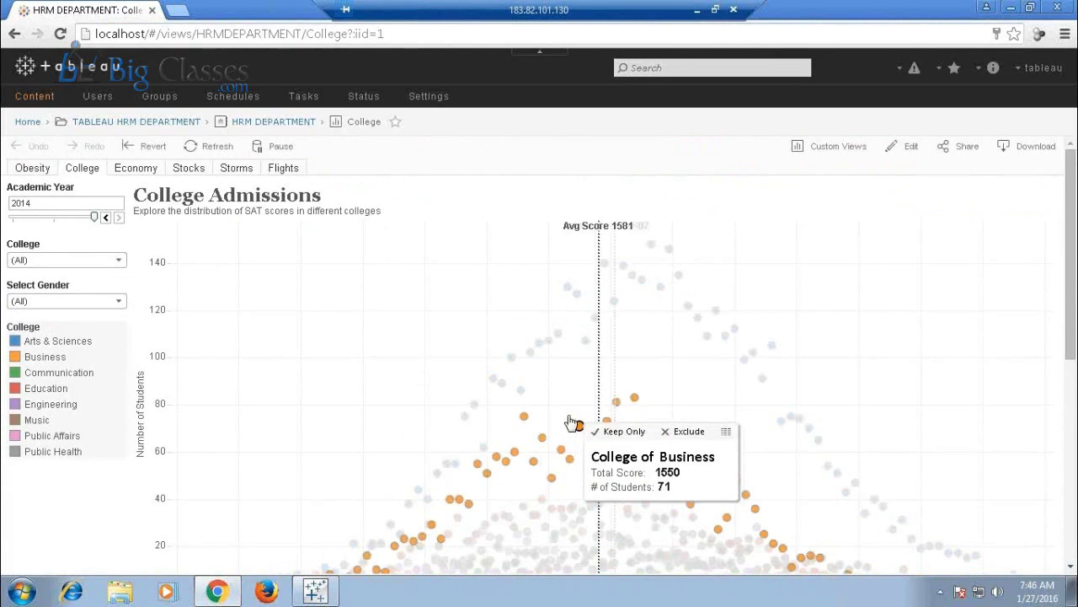
left_click(106, 219)
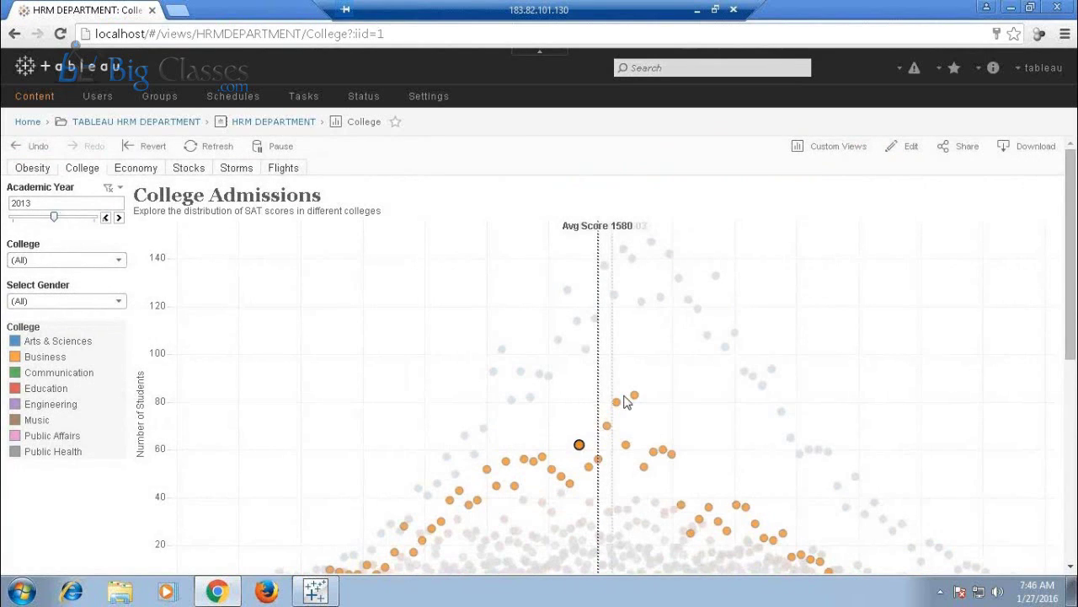
mouse_move(625, 398)
left_click(474, 456)
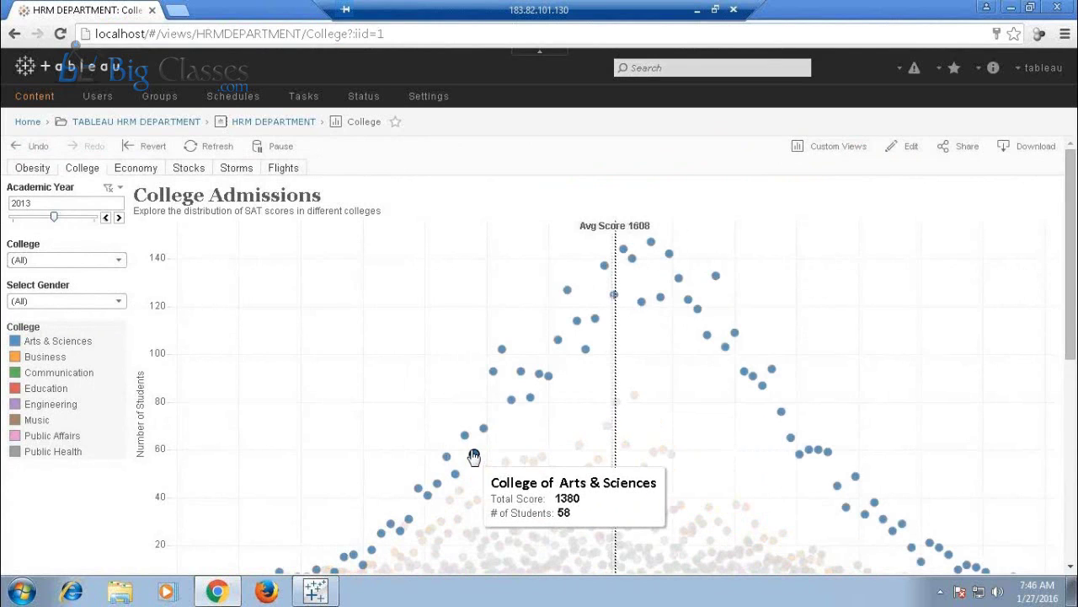
left_click(501, 350)
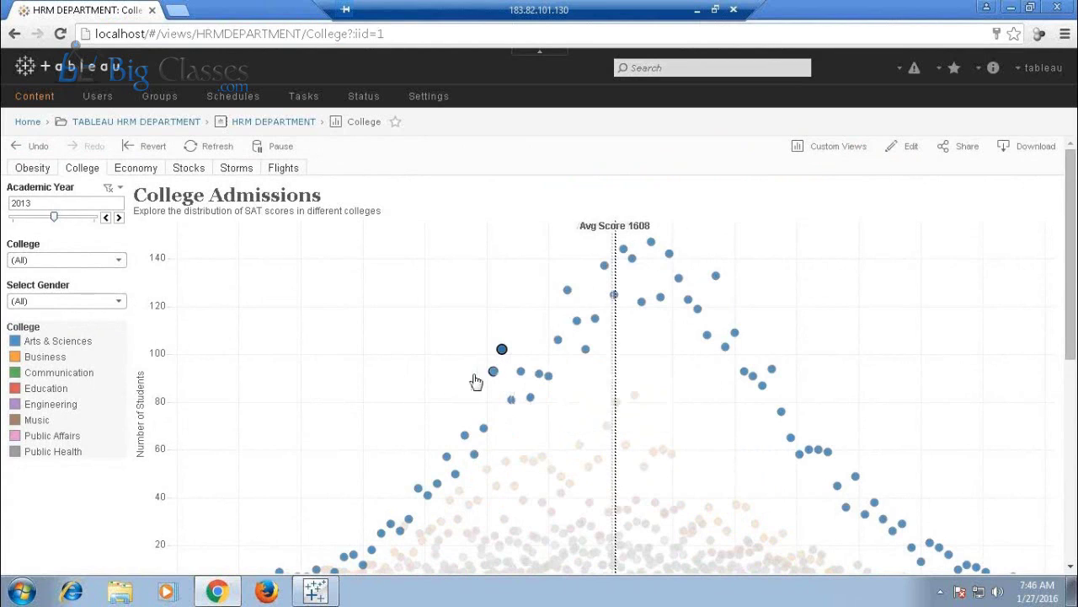
left_click(434, 356)
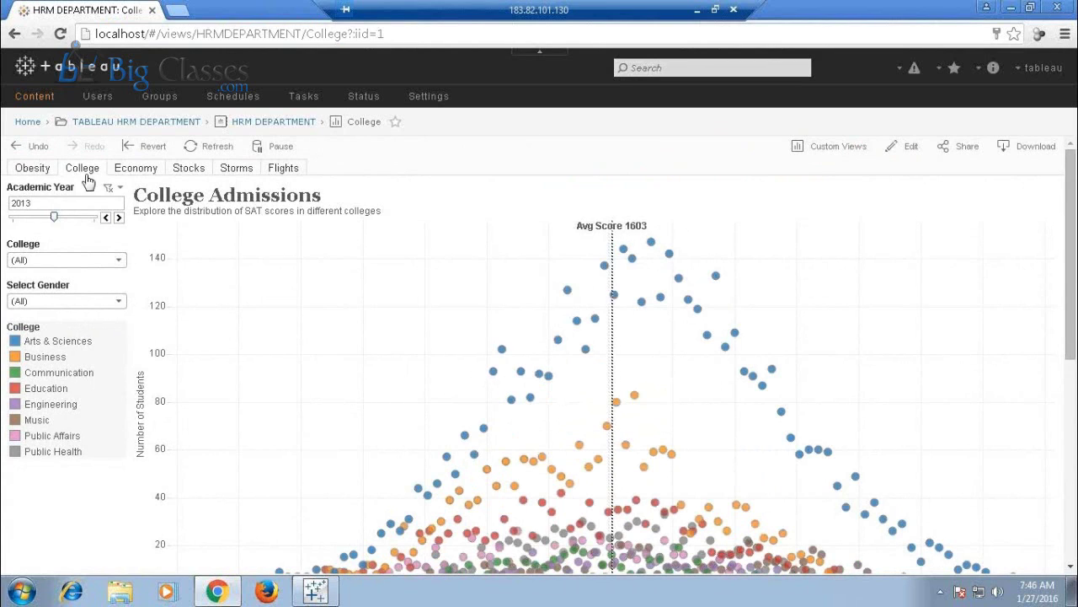
Step: Return to the server's workbook list and review the Users, Groups, Schedules, Status and Settings pages
left_click(26, 123)
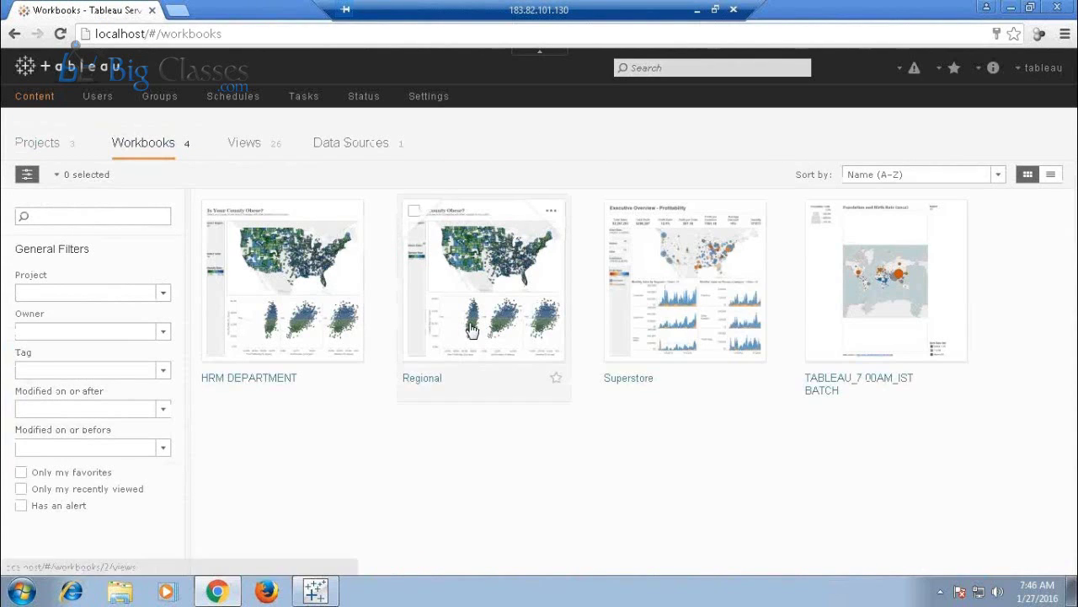
mouse_move(472, 330)
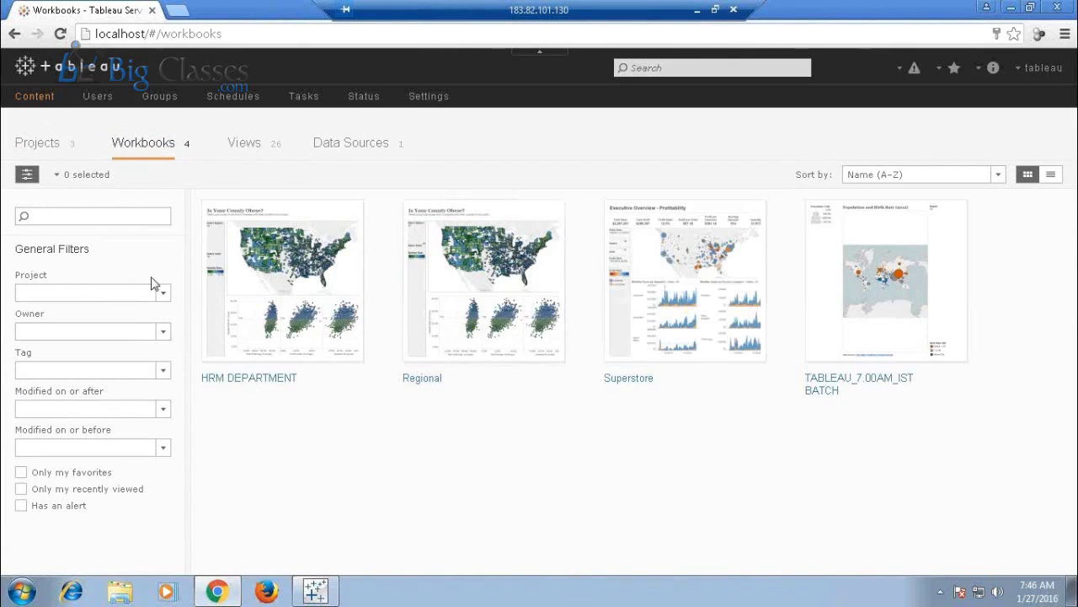
left_click(99, 97)
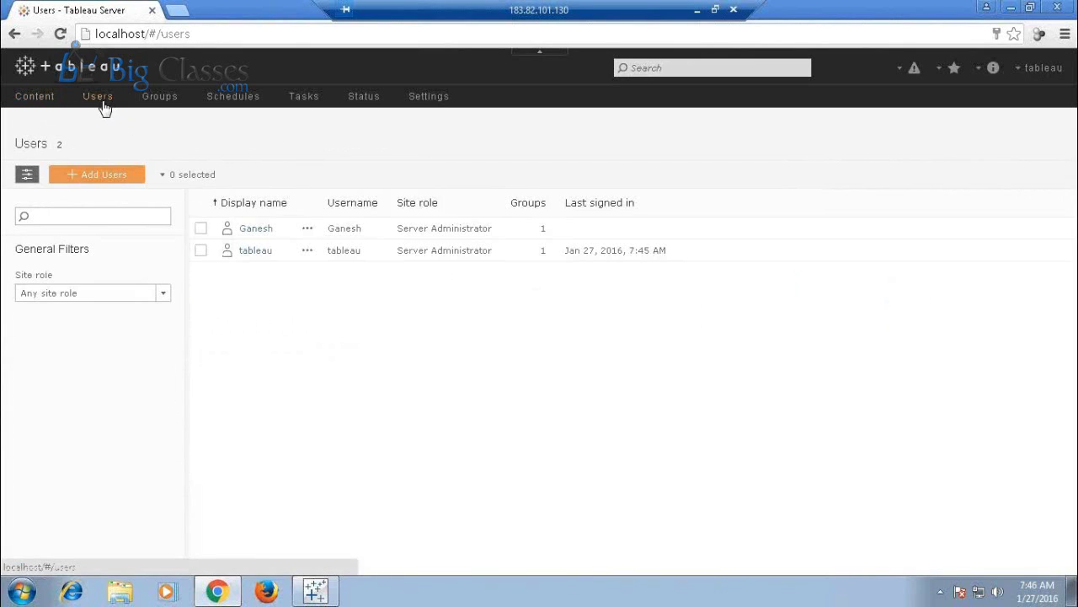
left_click(160, 98)
left_click(222, 99)
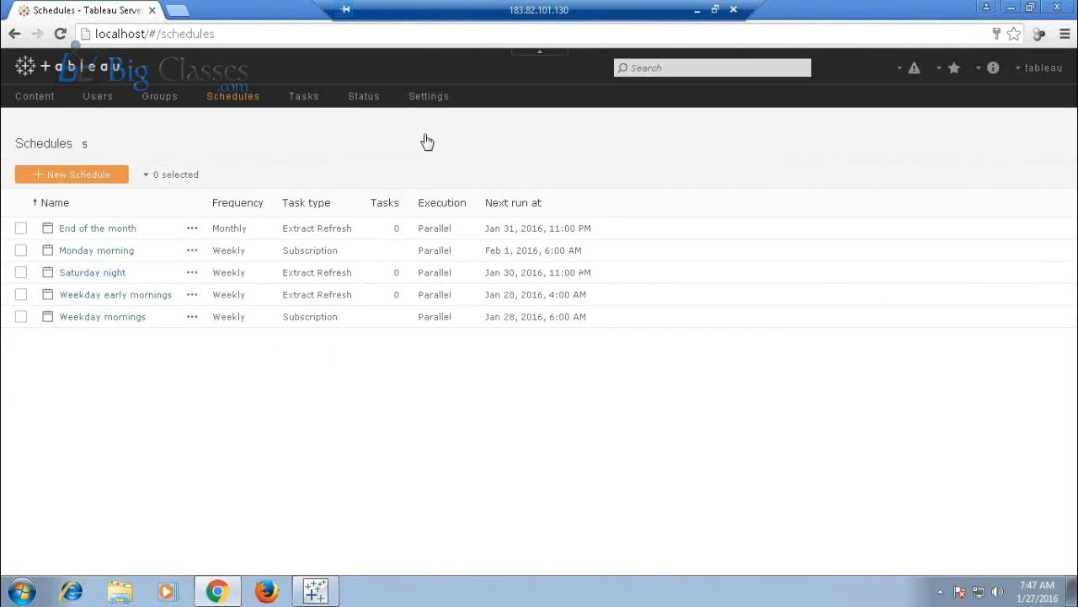
left_click(363, 100)
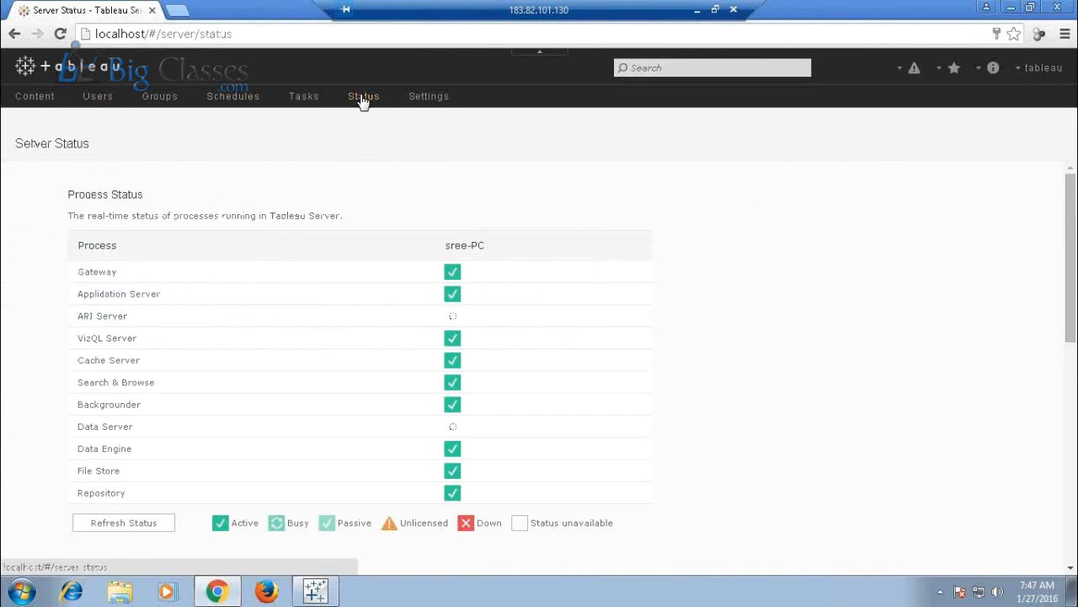
left_click(430, 98)
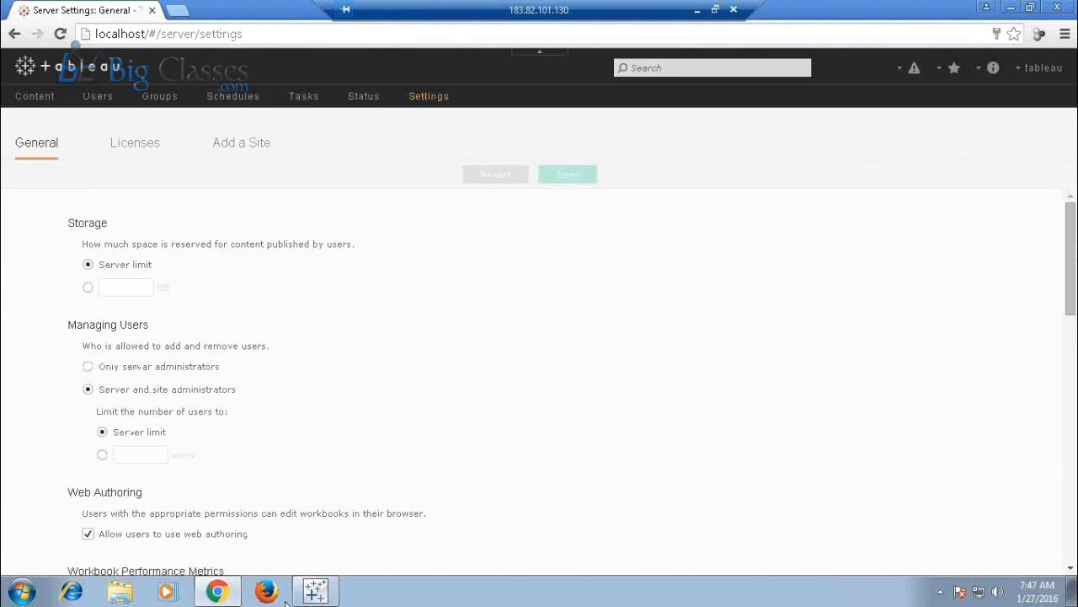
Step: Switch to Tableau Desktop and create a new workbook, continuing the product trial
left_click(315, 592)
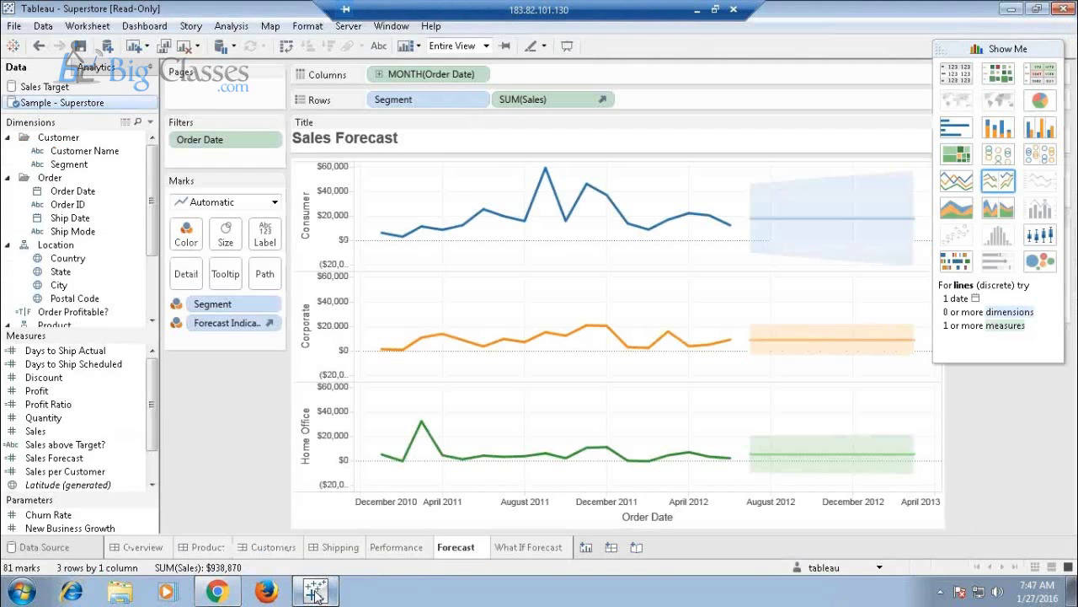
left_click(315, 592)
left_click(315, 592)
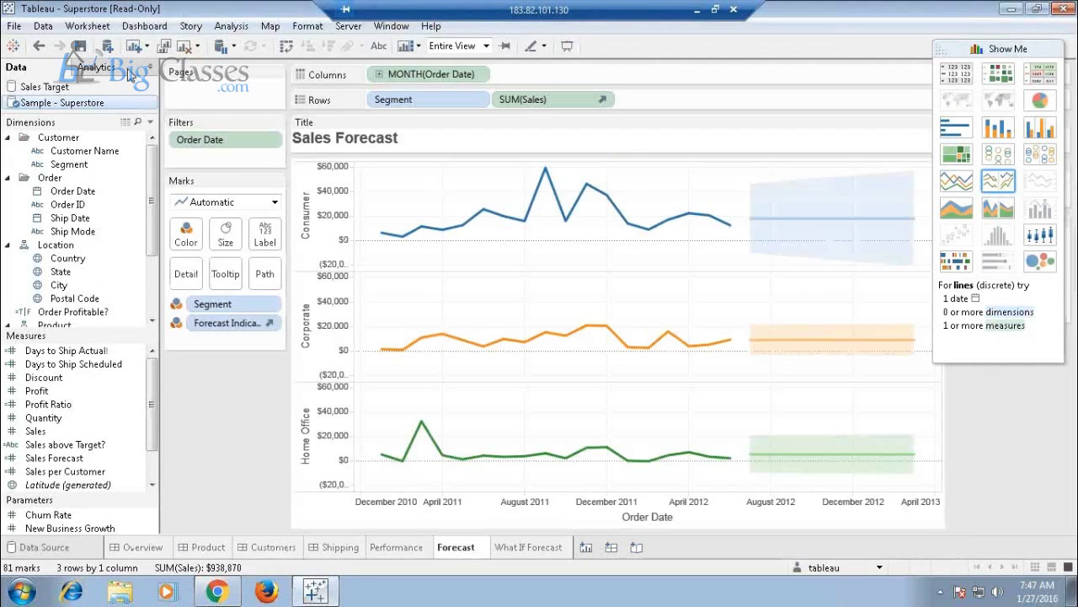
left_click(13, 25)
left_click(168, 50)
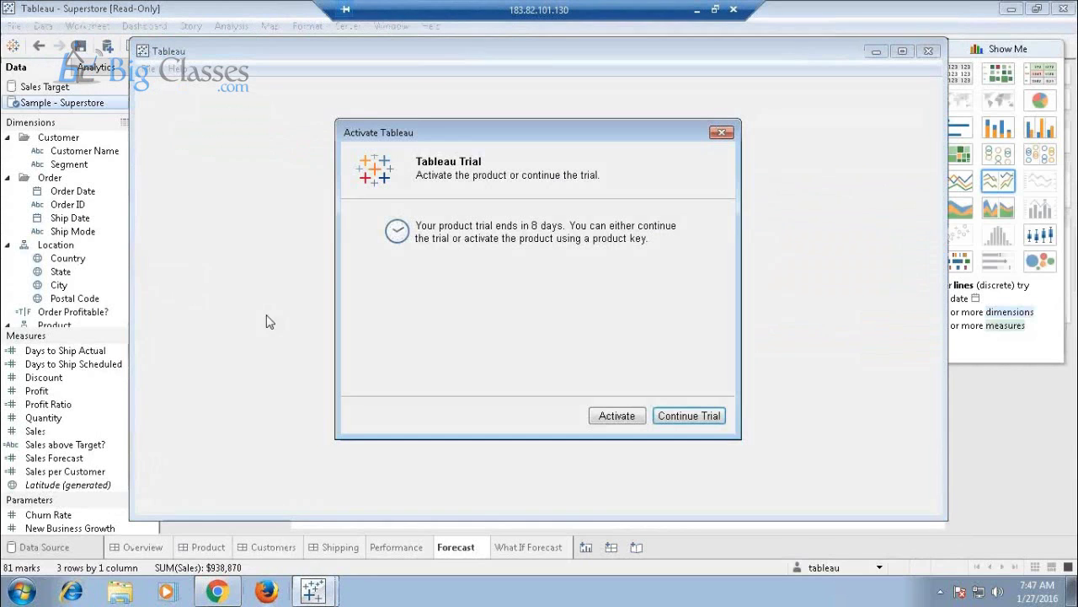
left_click(708, 415)
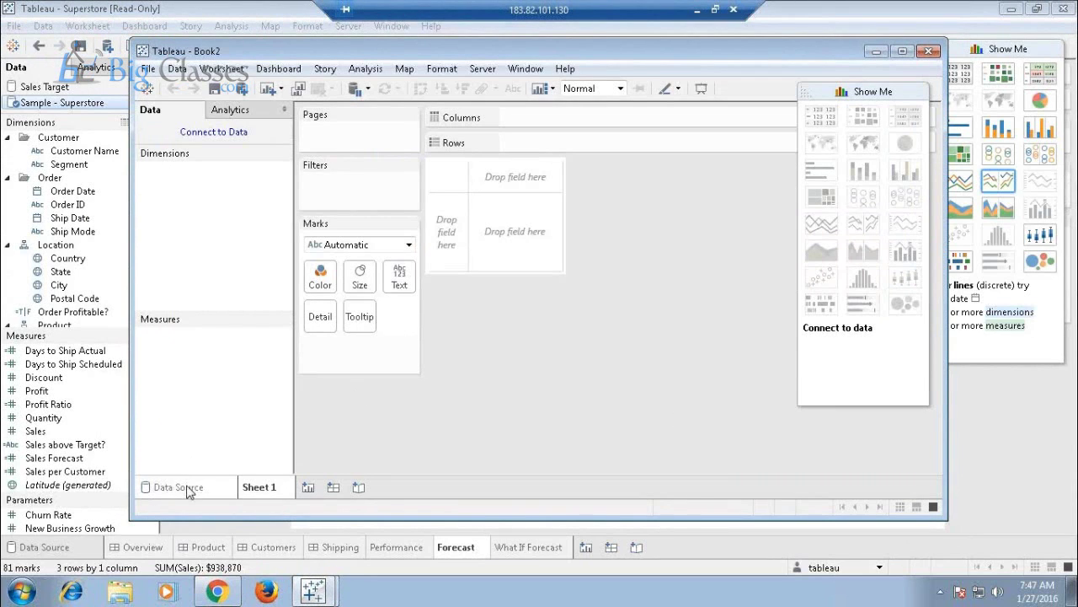
Step: Review the full list of server data connections for the new workbook and close the workbook
left_click(189, 493)
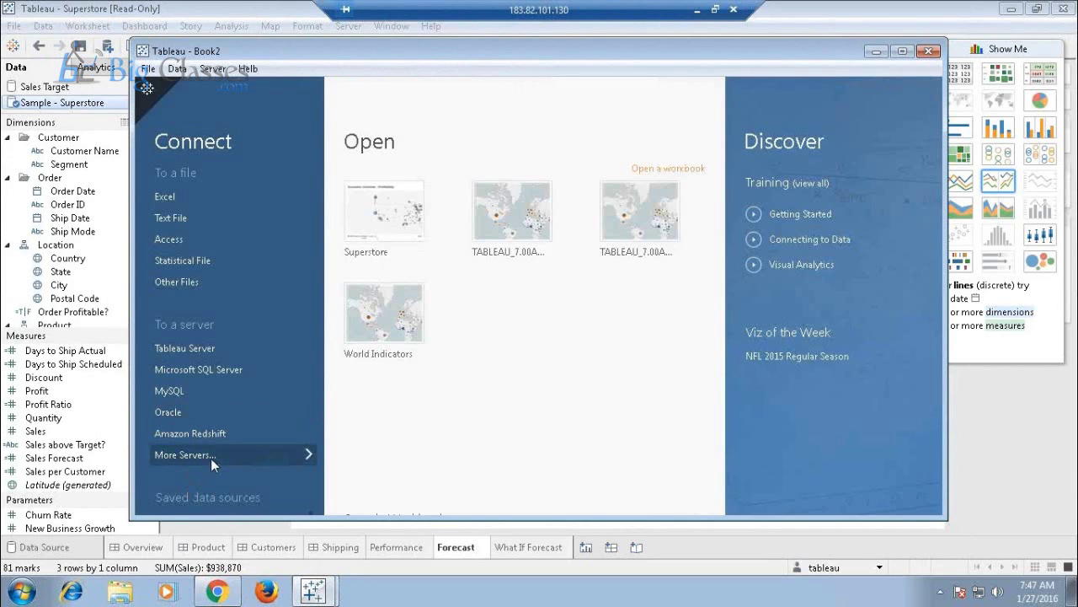
left_click(210, 458)
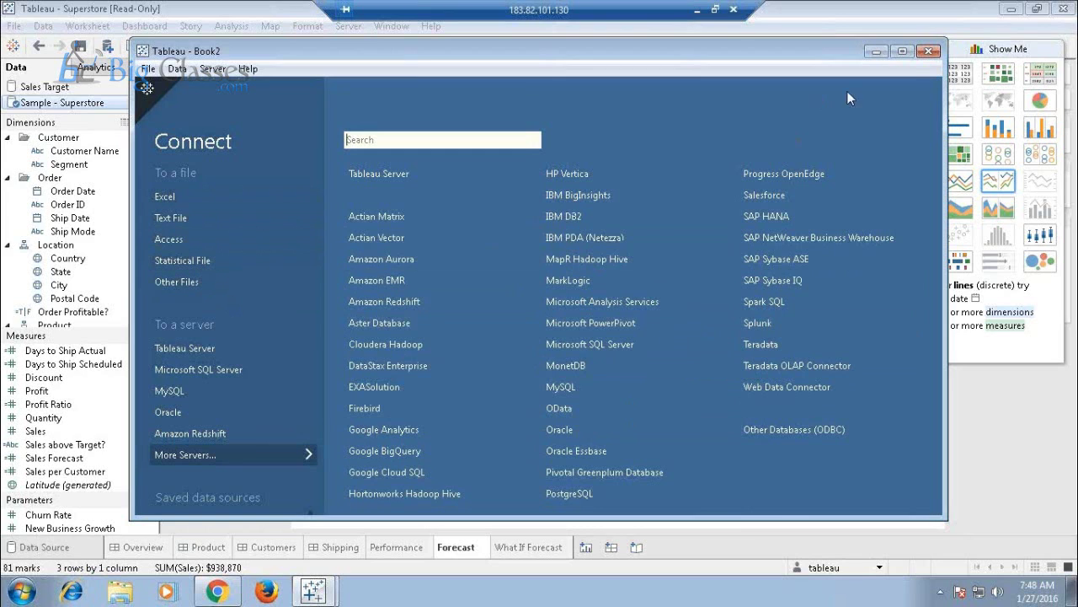
left_click(927, 51)
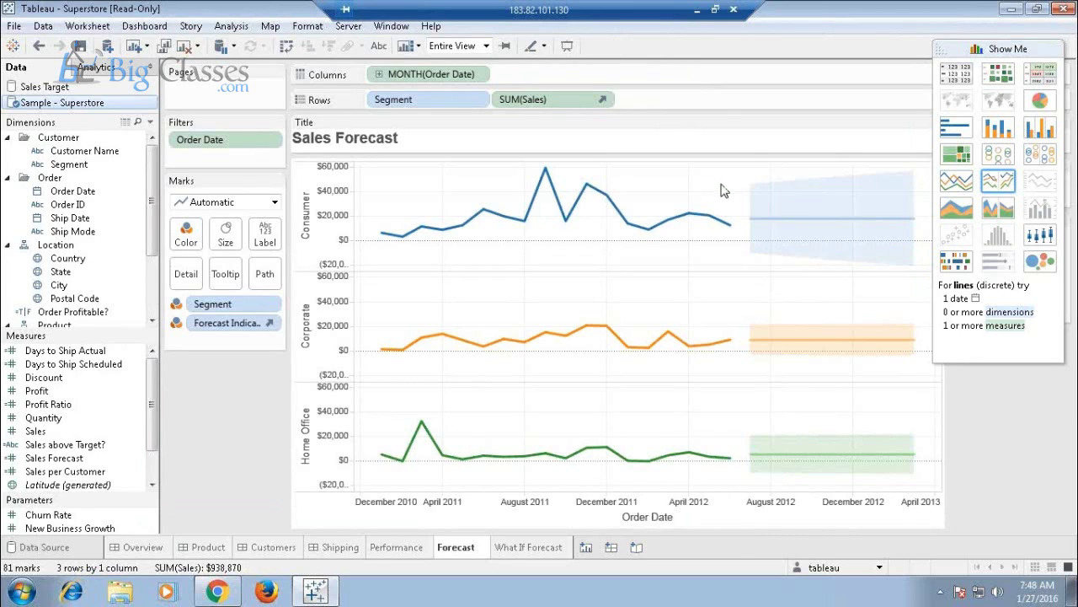
Step: Minimize the remote desktop session and present the Tableau Server slide of the Tableau Components presentation
left_click(698, 12)
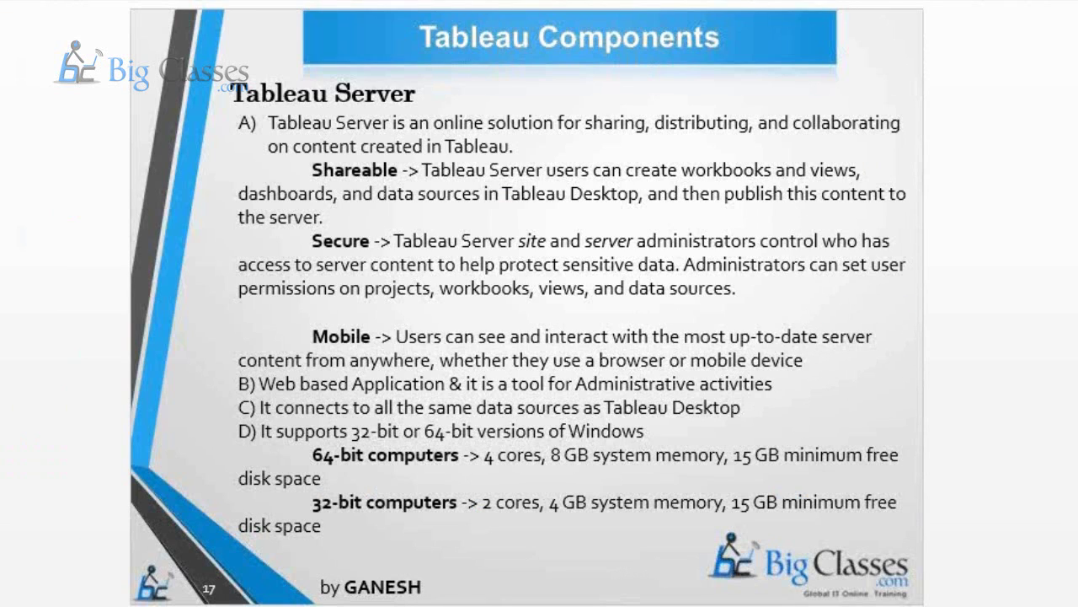
key("F5")
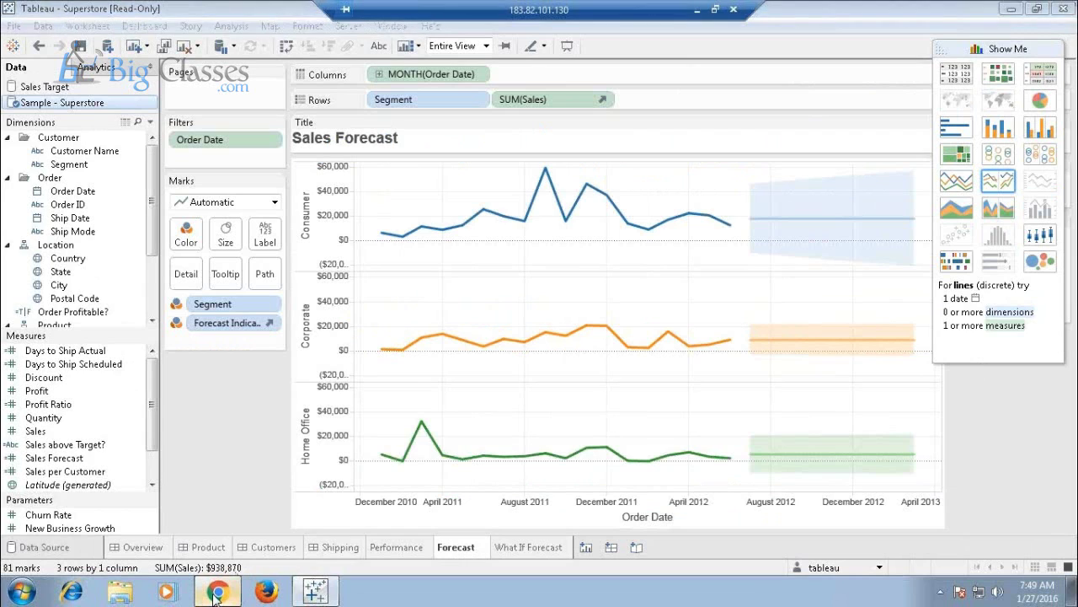
Step: Switch to Tableau Server in Google Chrome and look over its projects, page address and published workbooks
left_click(217, 592)
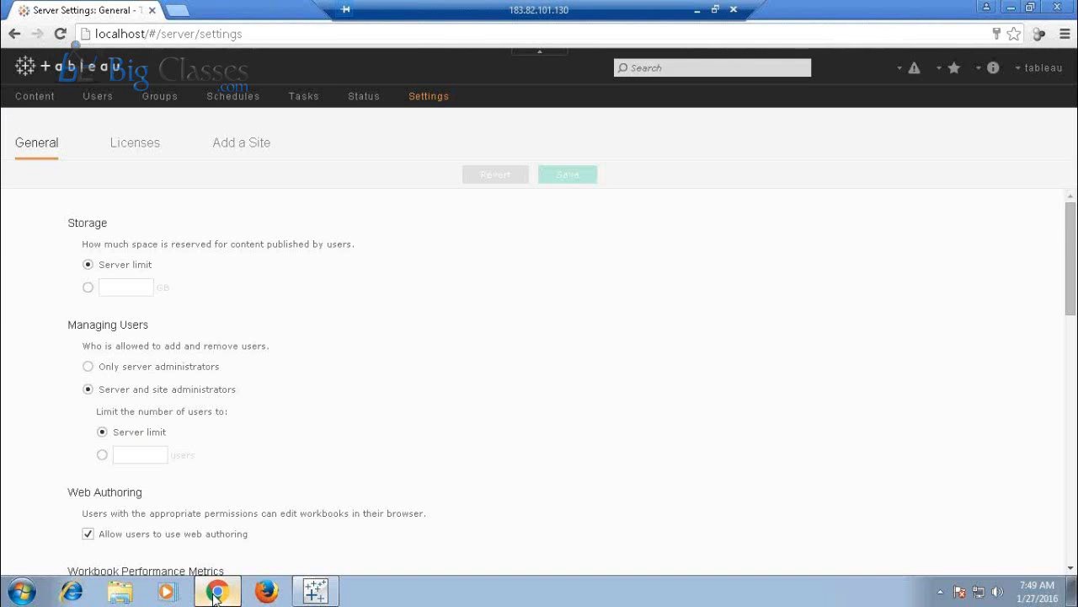
left_click(38, 110)
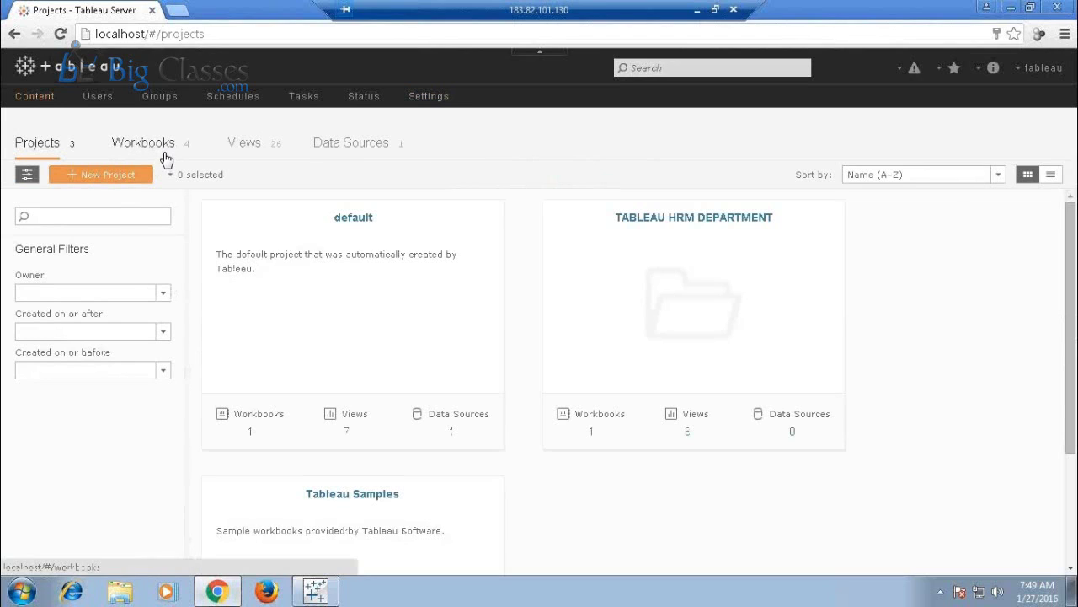
left_click(233, 32)
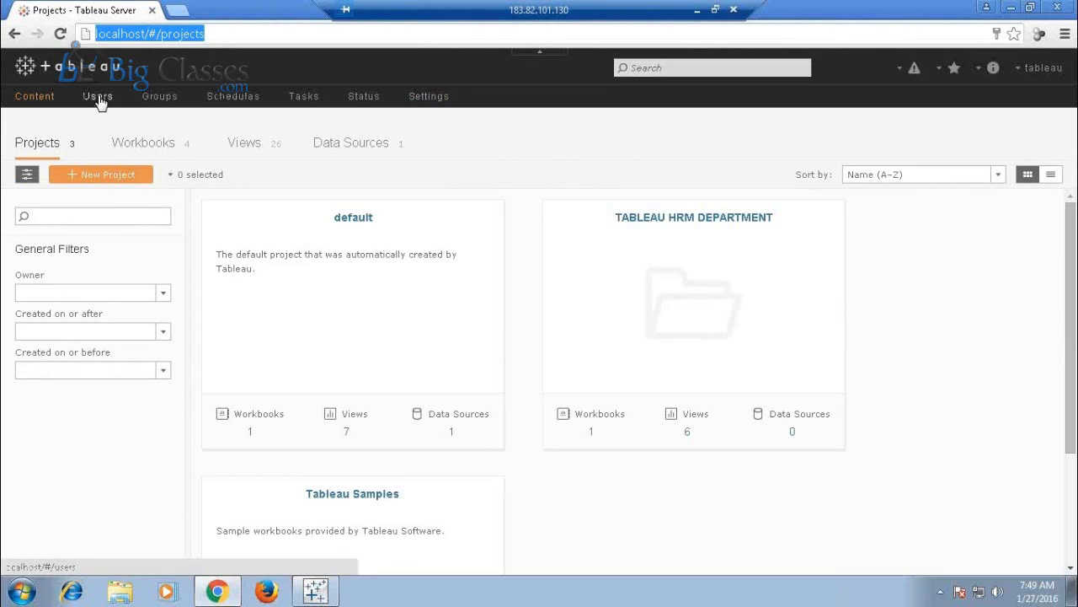
left_click(248, 33)
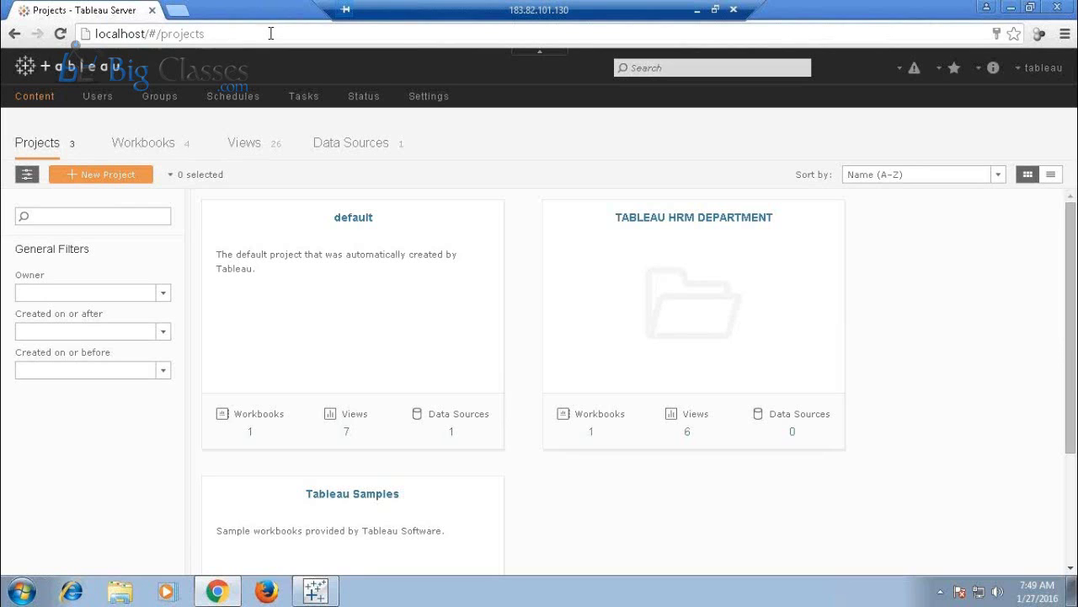
left_click(164, 144)
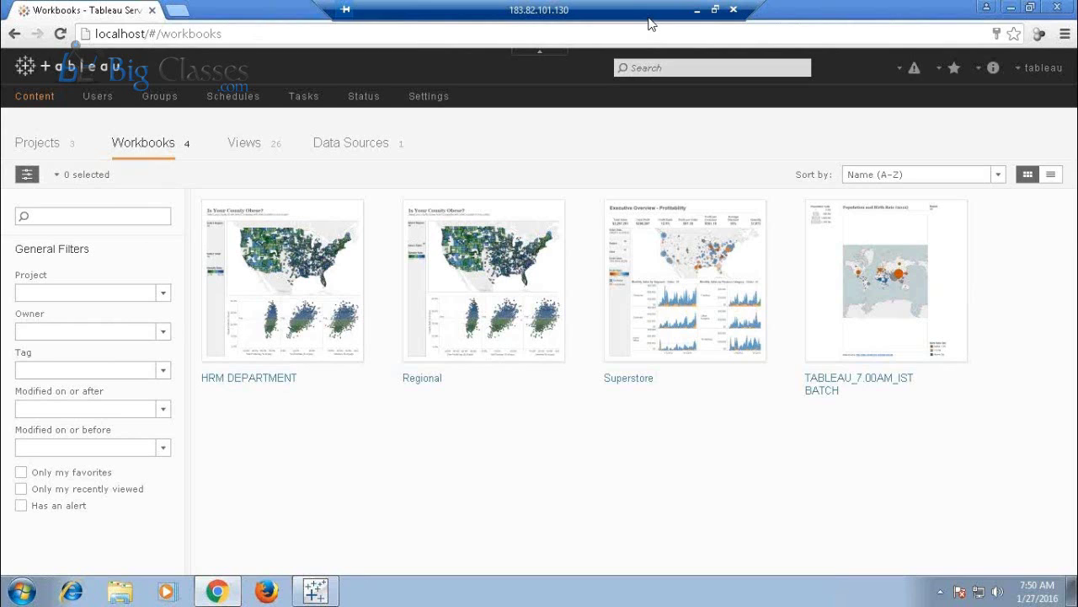
Step: Review the Server Status page from process status to the analysis views and return to the projects list
left_click(364, 96)
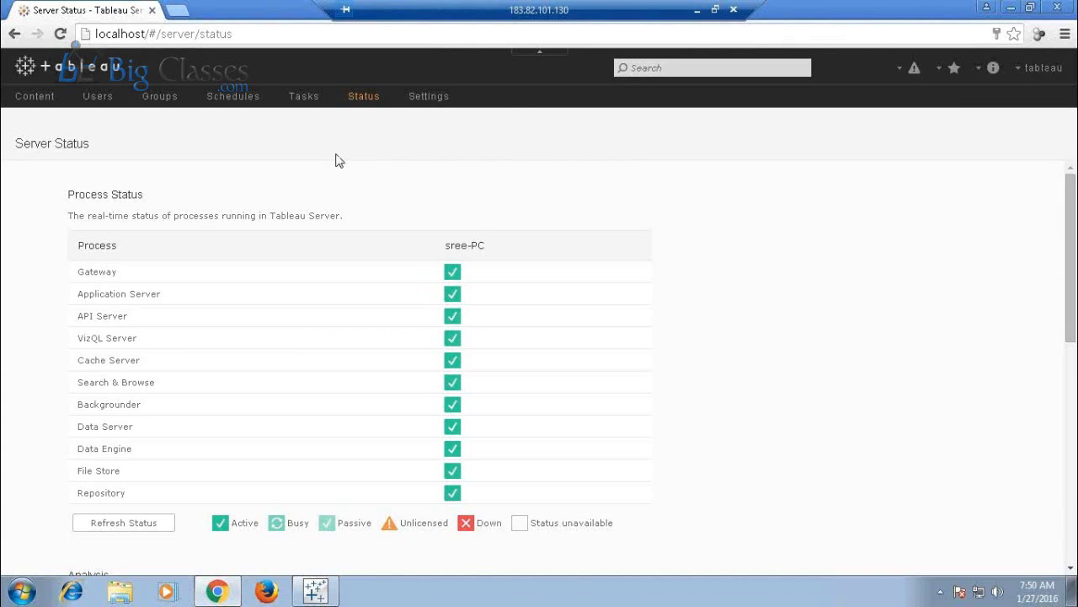
left_click(1072, 497)
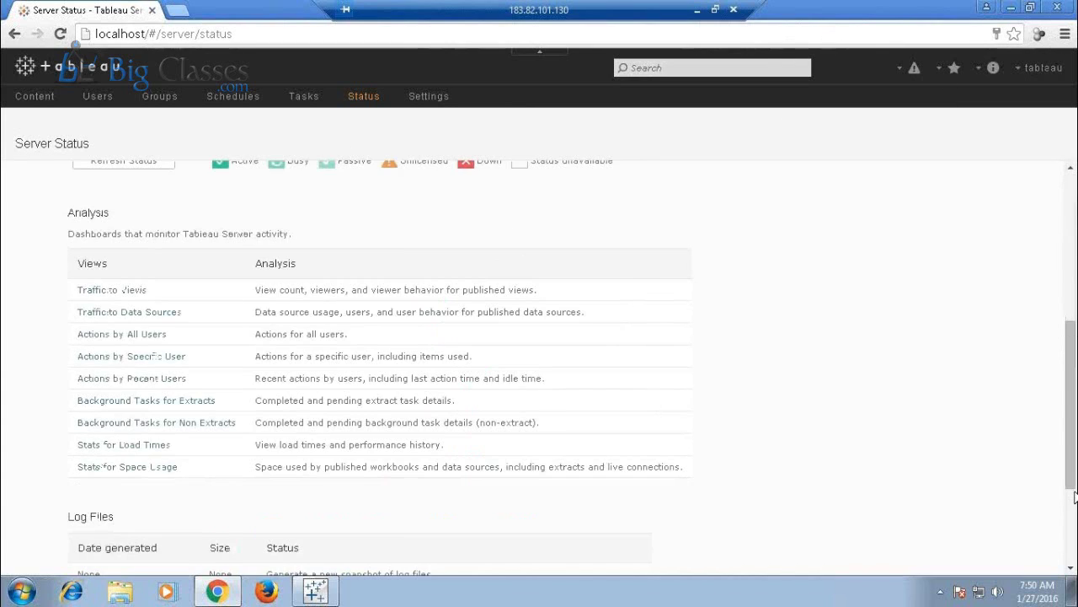
left_click(1073, 305)
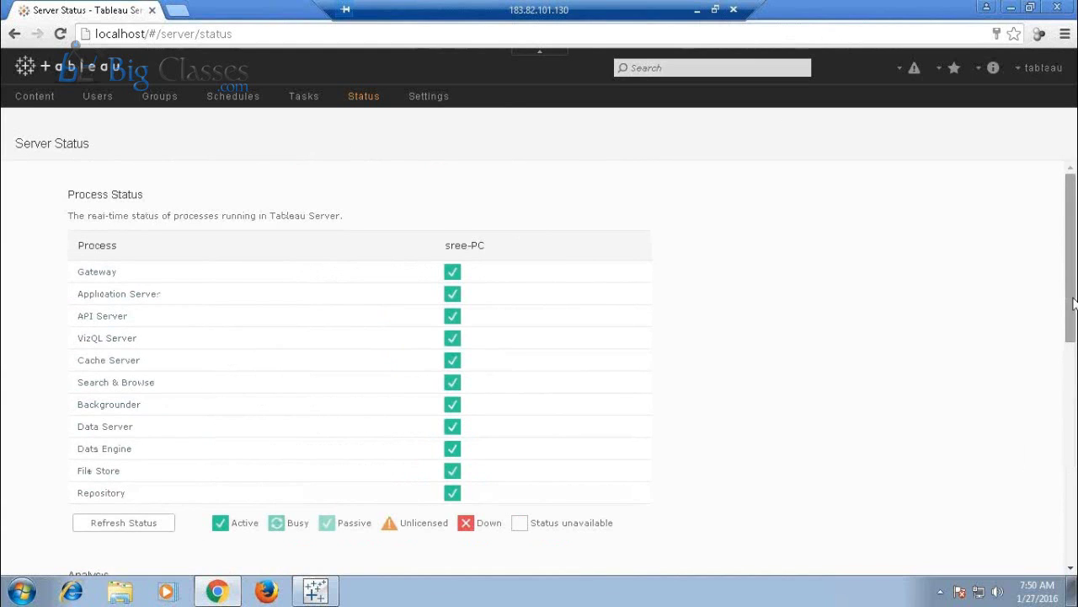
mouse_move(1073, 305)
left_mouse_down()
mouse_move(1073, 502)
mouse_move(1073, 285)
left_mouse_up()
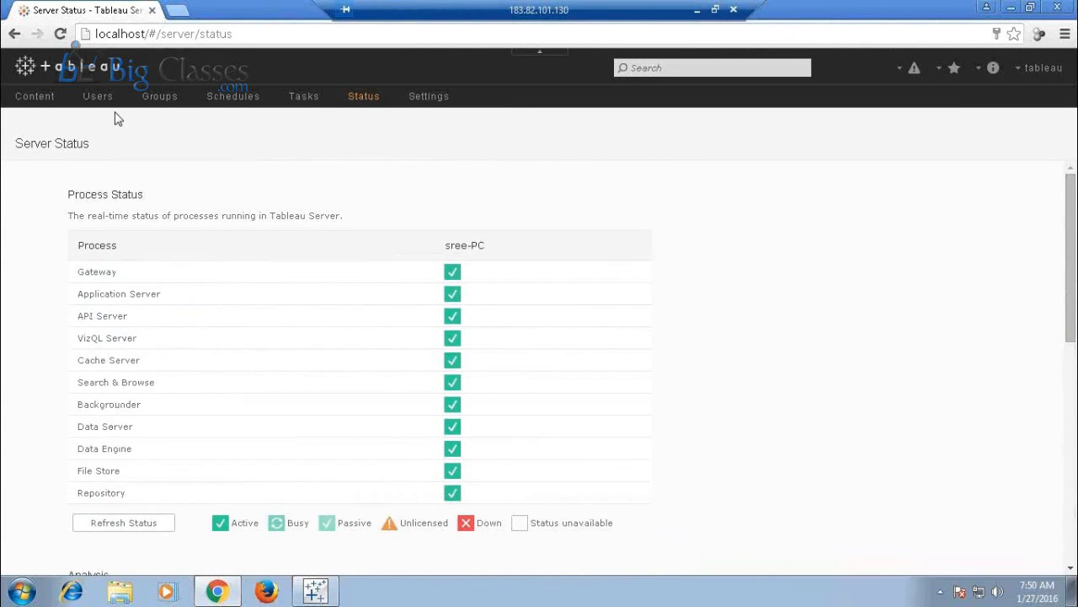
left_click(34, 96)
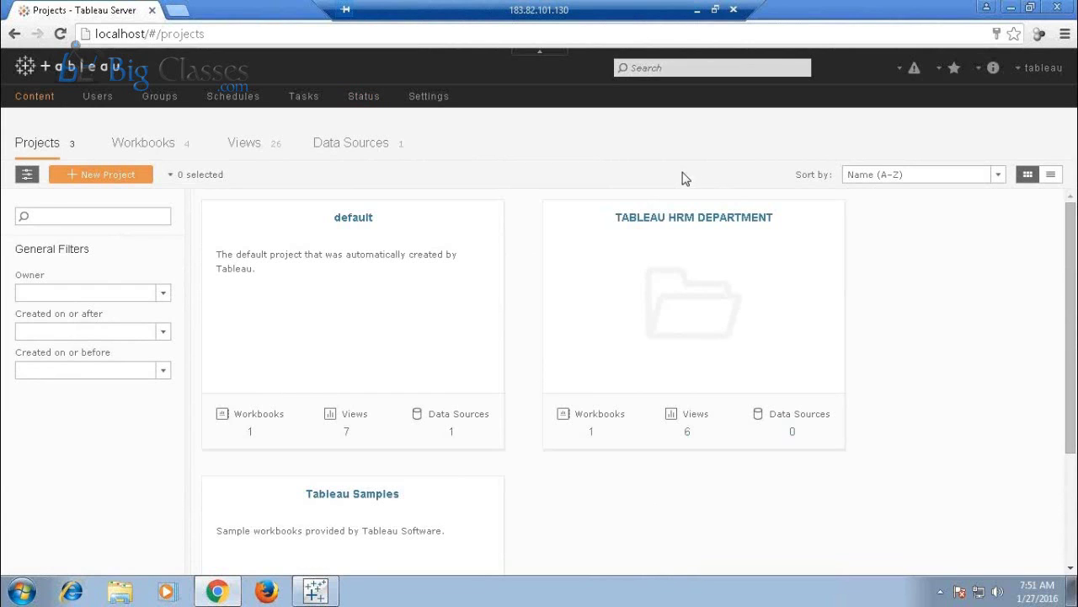
Step: Switch to Tableau Desktop and examine the Superstore workbook's Save As options for the Desktop folder, closing the dialog without saving
left_click(326, 583)
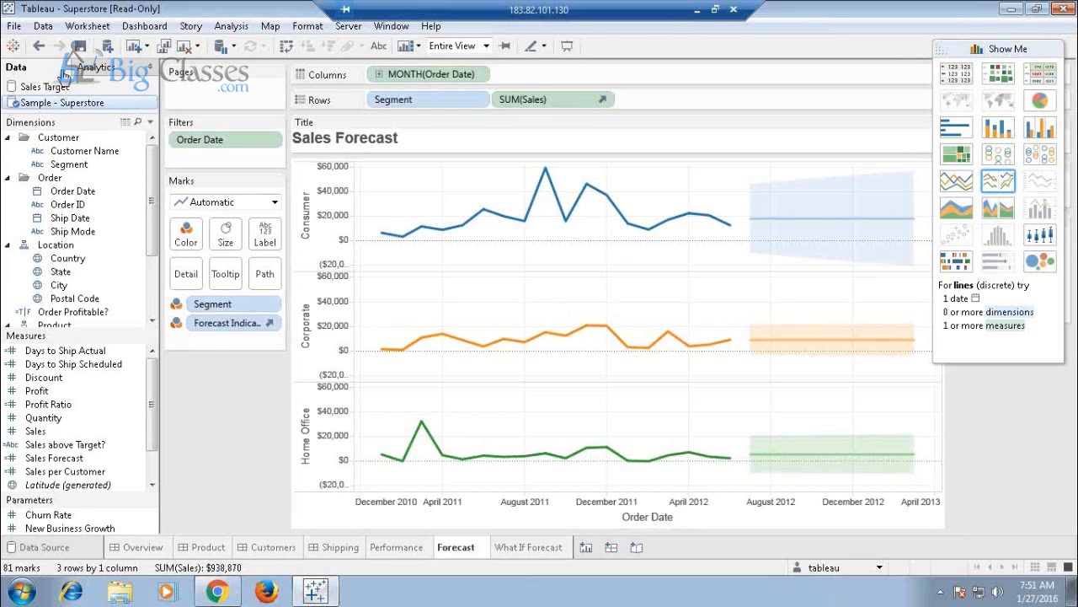
left_click(15, 25)
left_click(61, 124)
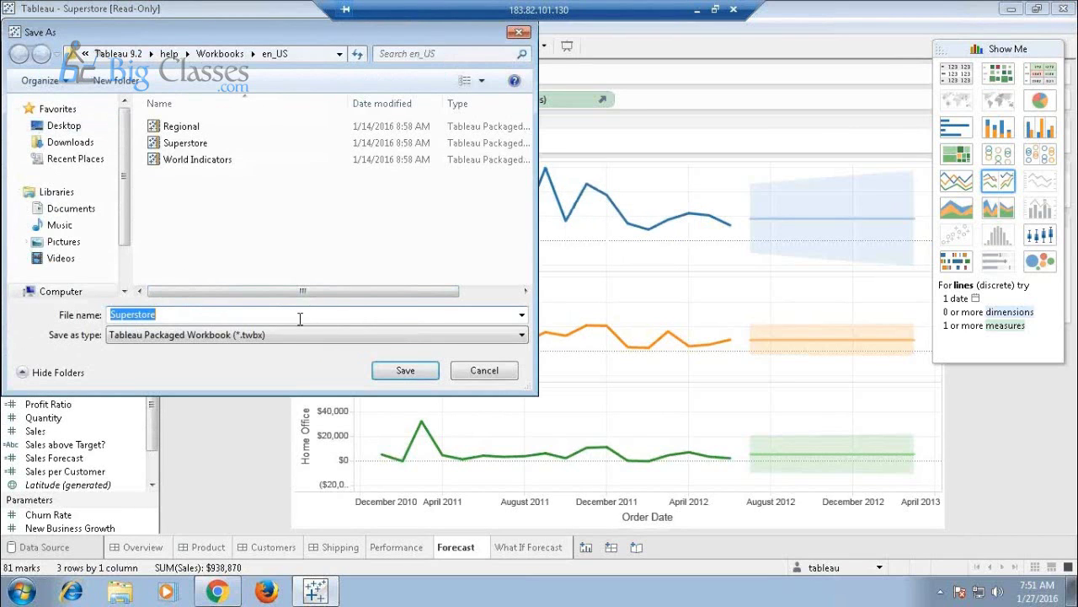
left_click(68, 125)
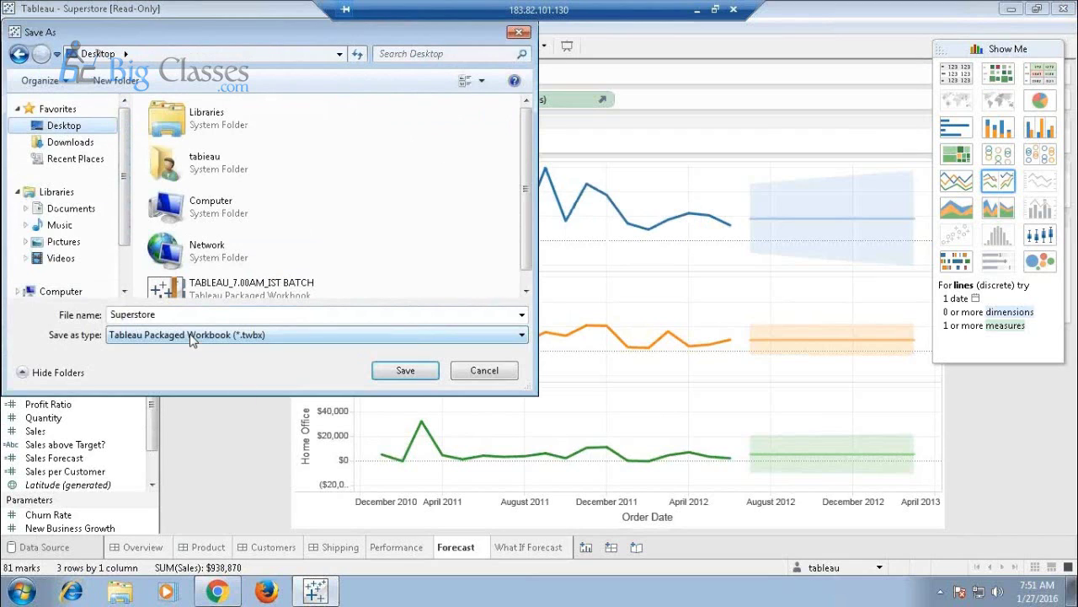
double_click(177, 314)
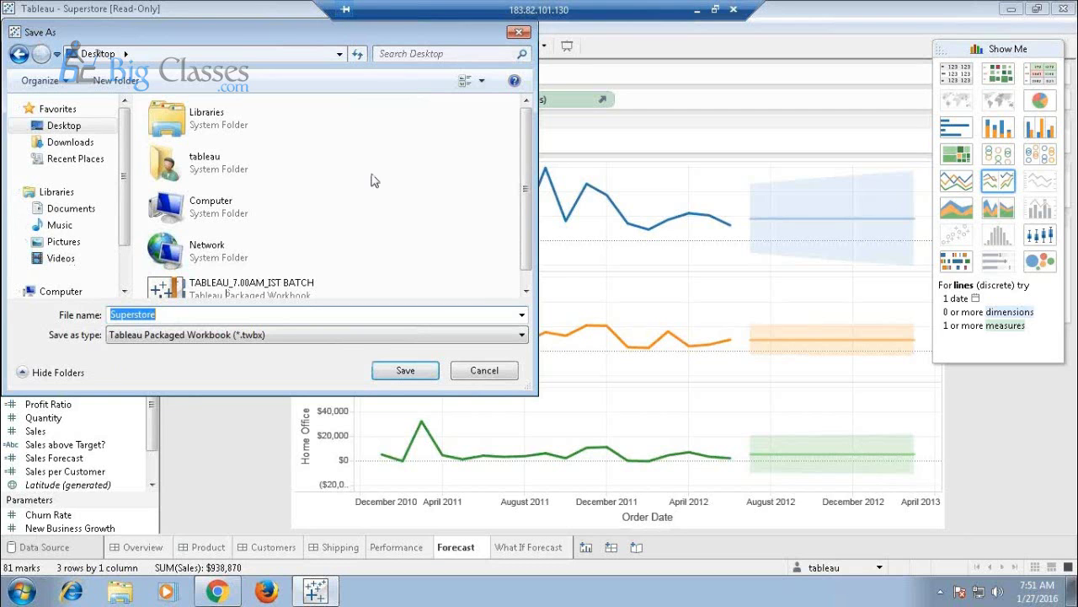
left_click_drag(252, 34, 320, 133)
left_click(537, 469)
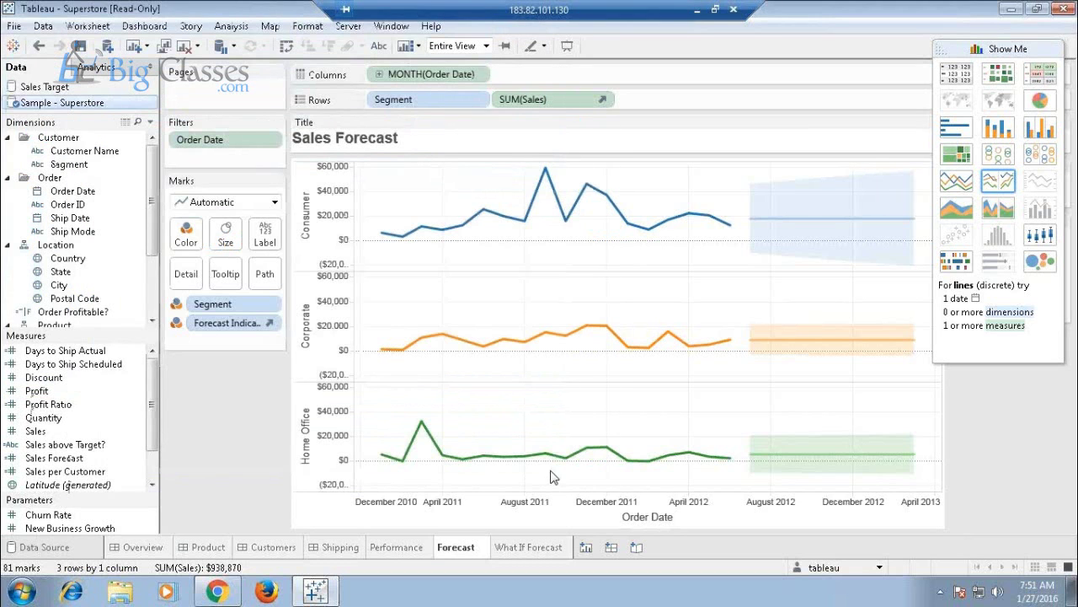